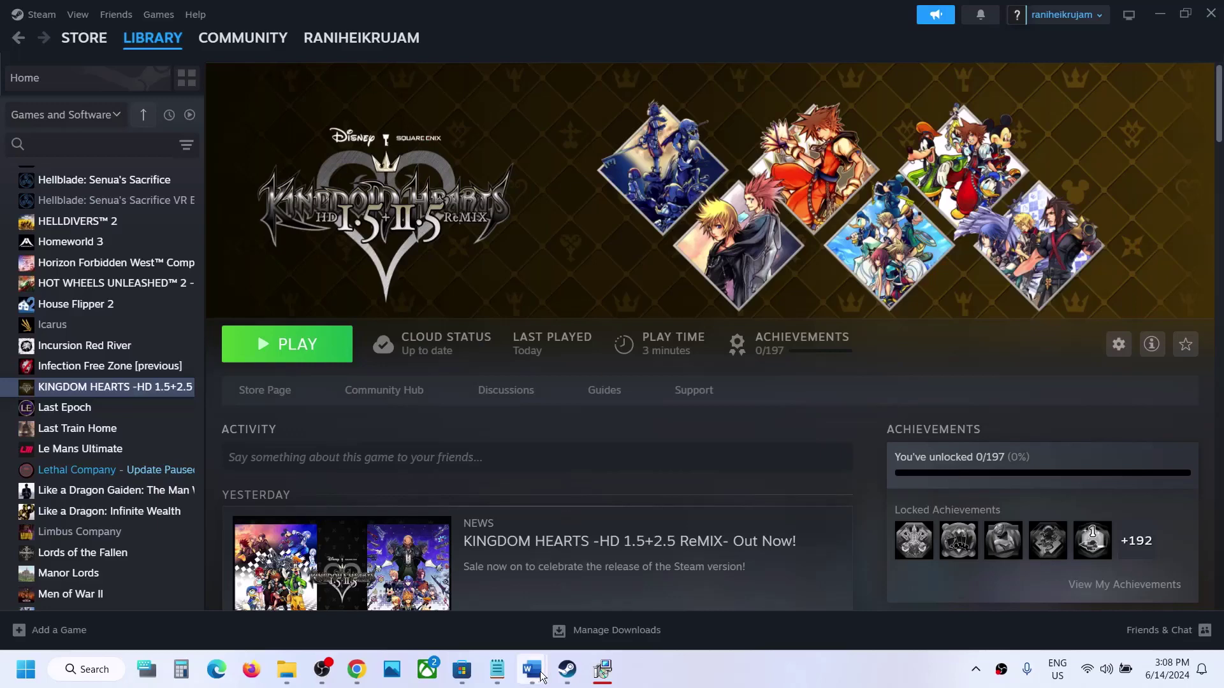
# - Review the Word heading 'Change windows sound settings to 2 channel', then return to Steam
pyautogui.moveTo(532, 670)
pyautogui.click(603, 615)
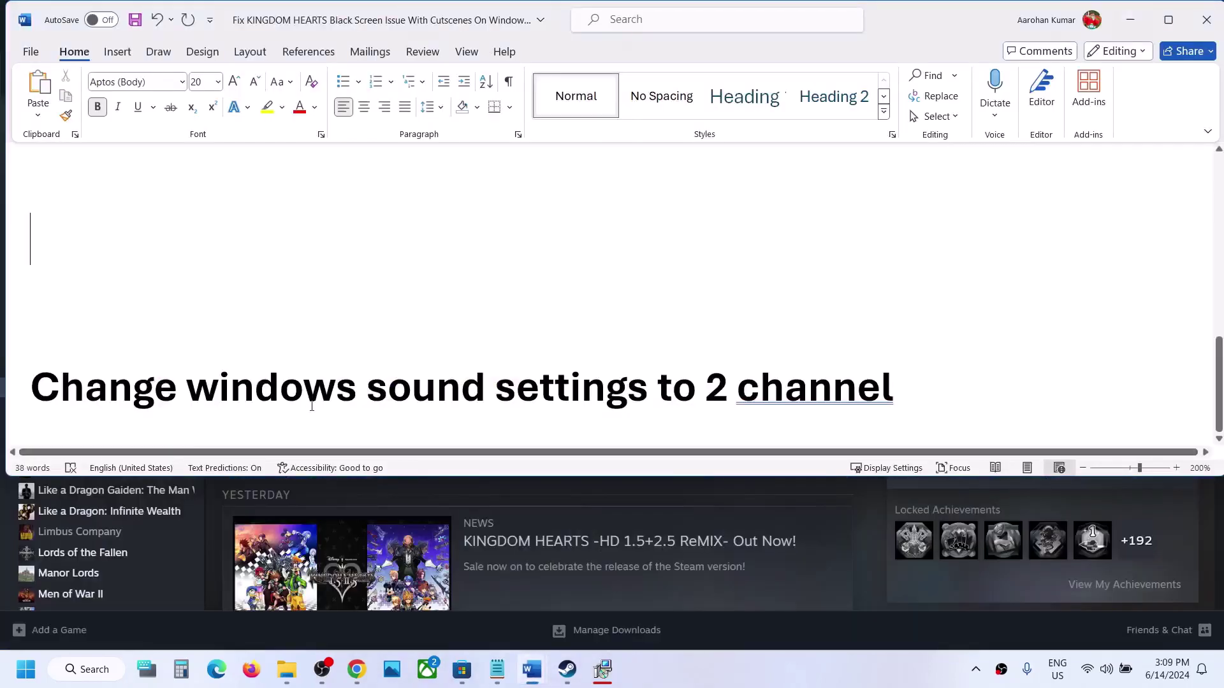
pyautogui.moveTo(162, 373); pyautogui.dragTo(817, 400)
pyautogui.click(832, 395)
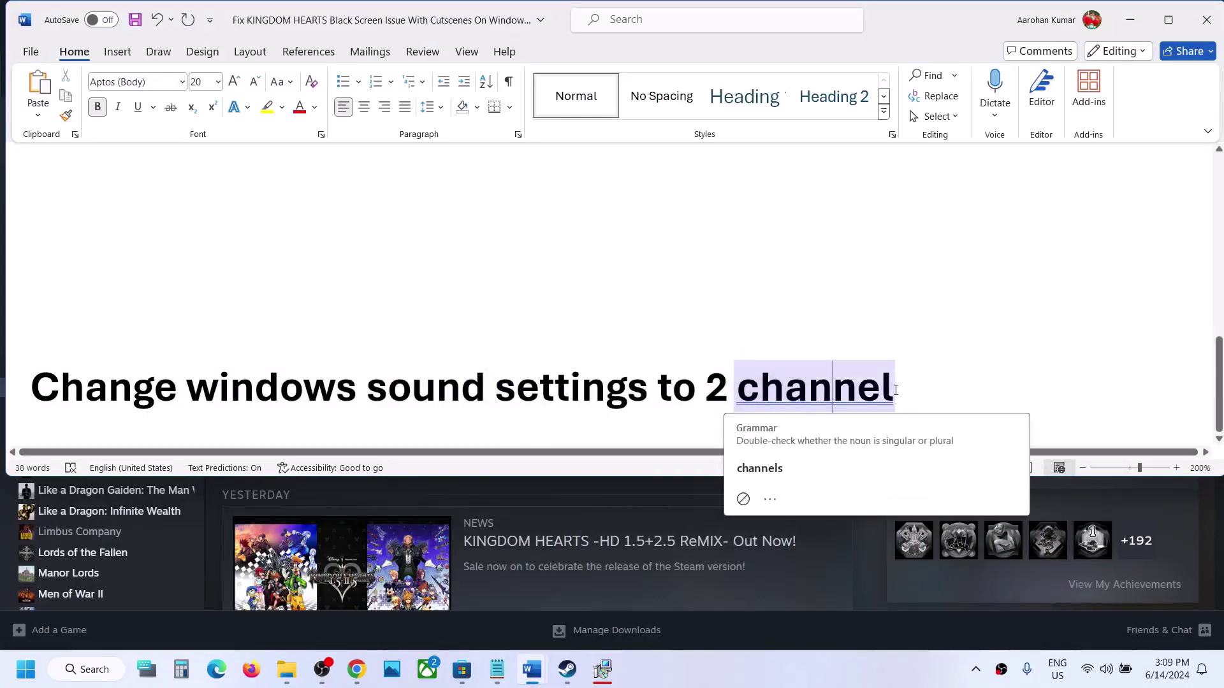
pyautogui.click(894, 390)
pyautogui.moveTo(895, 390); pyautogui.dragTo(29, 392)
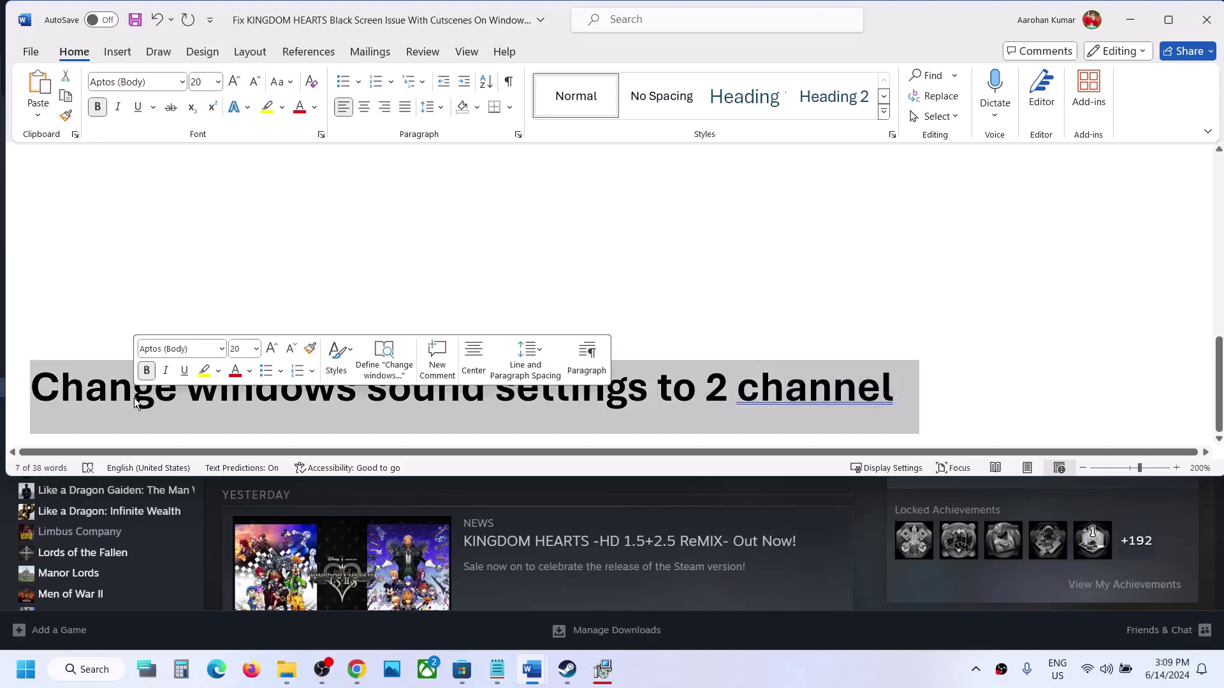
pyautogui.click(832, 685)
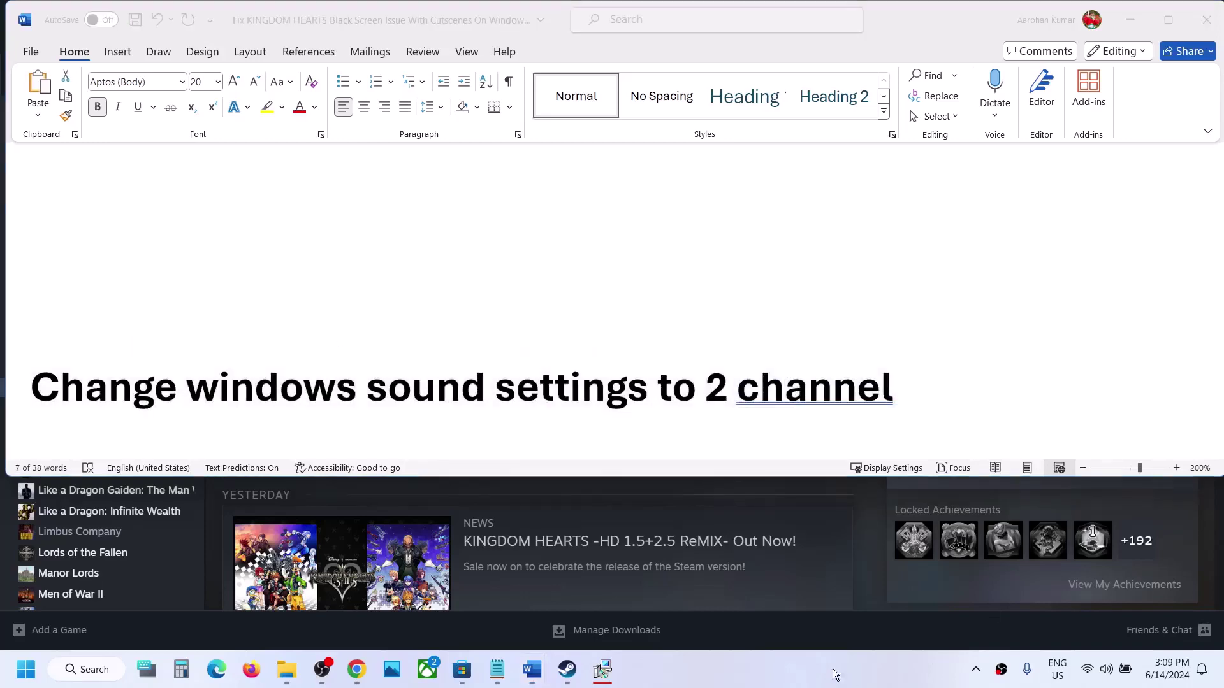
pyautogui.click(866, 537)
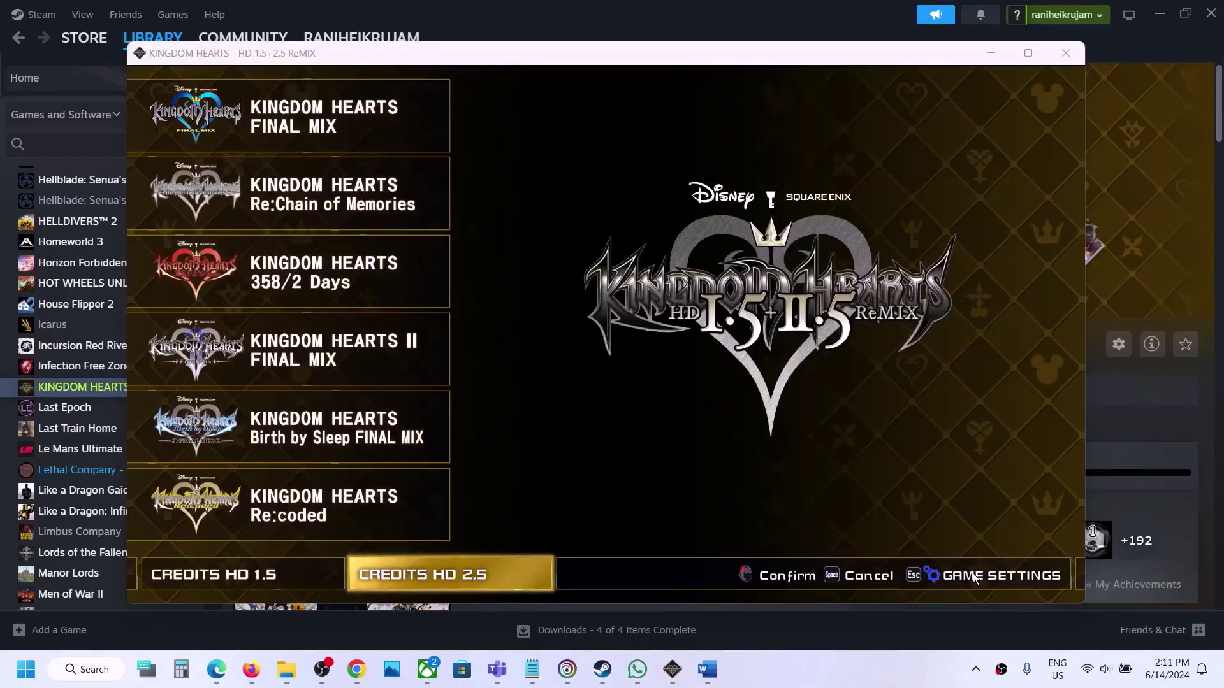
# - In the launcher's GAME SETTINGS, switch Display > Refresh Rate to Off
pyautogui.click(973, 578)
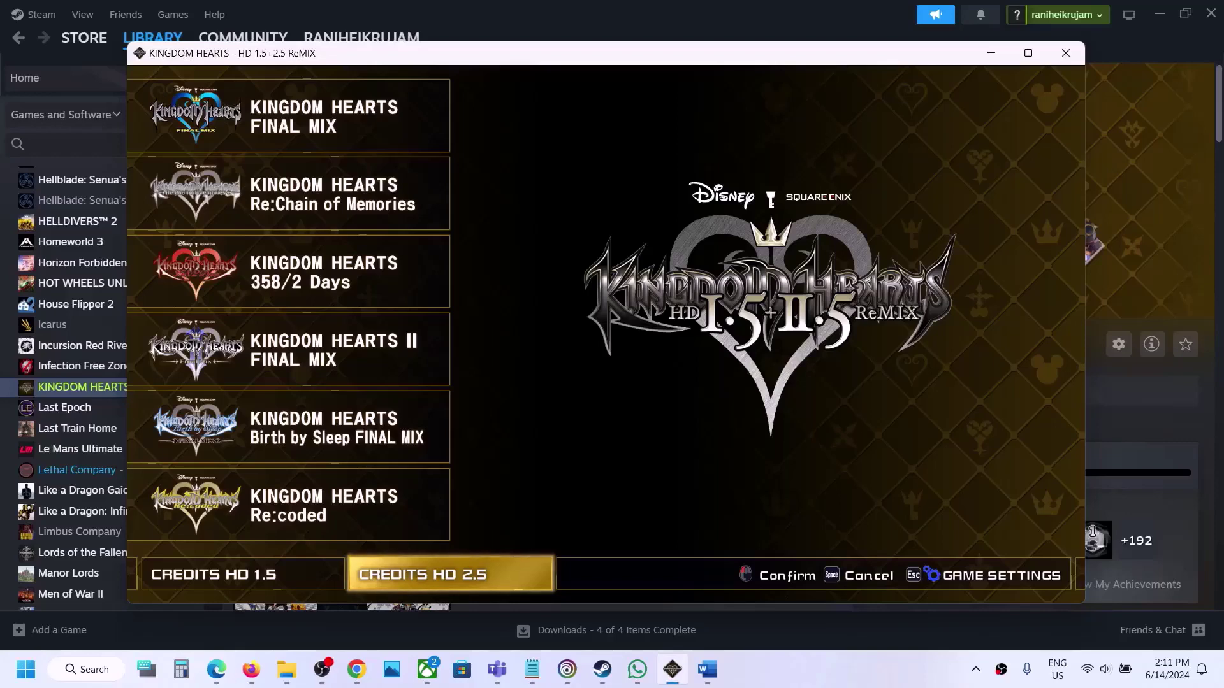
pyautogui.press('Escape')
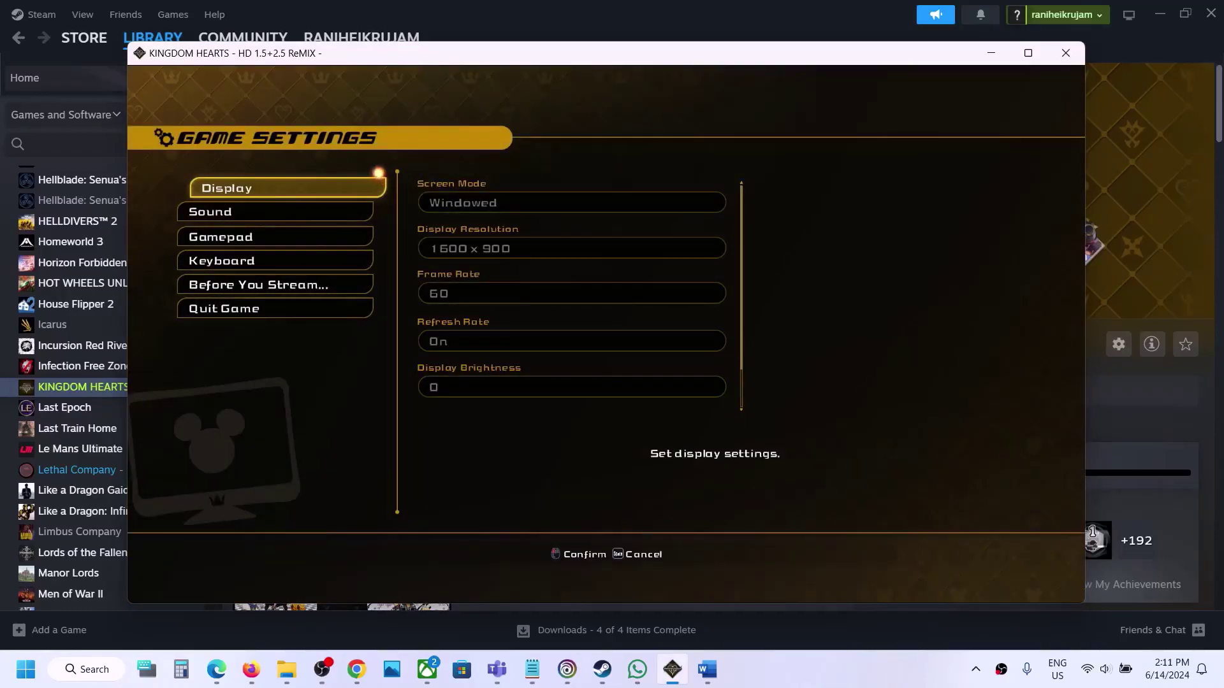
pyautogui.click(571, 341)
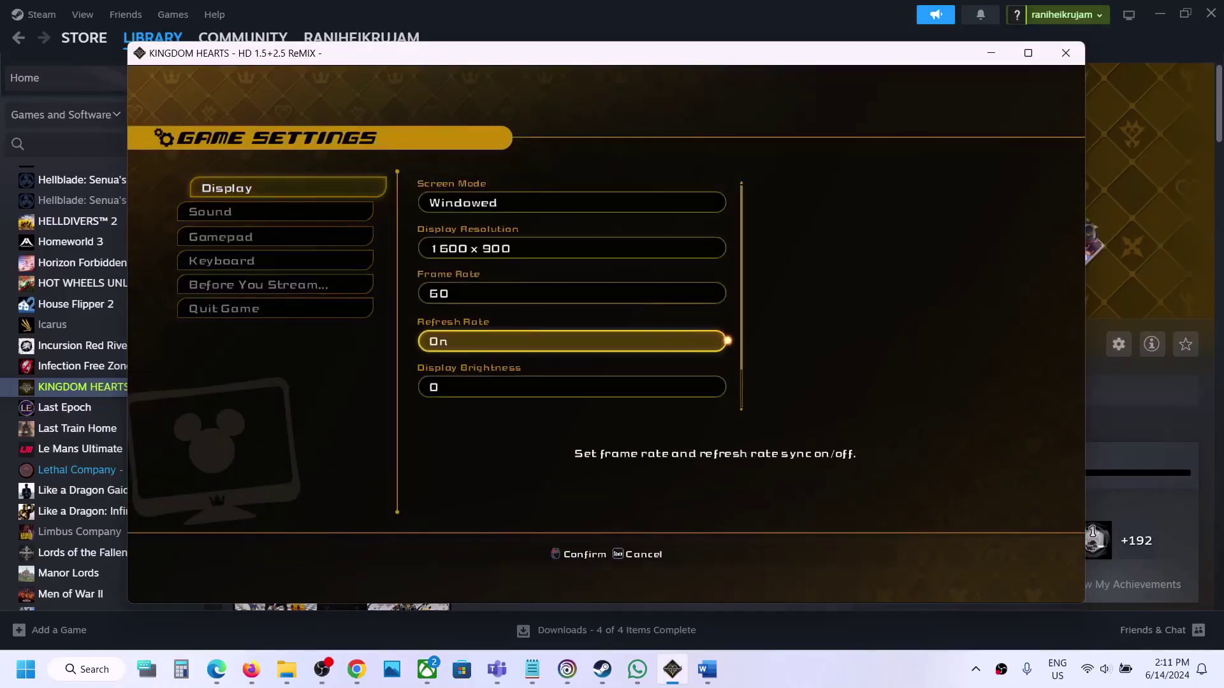
pyautogui.press('Down')
pyautogui.press('Up')
pyautogui.press('Return')
pyautogui.press('Down')
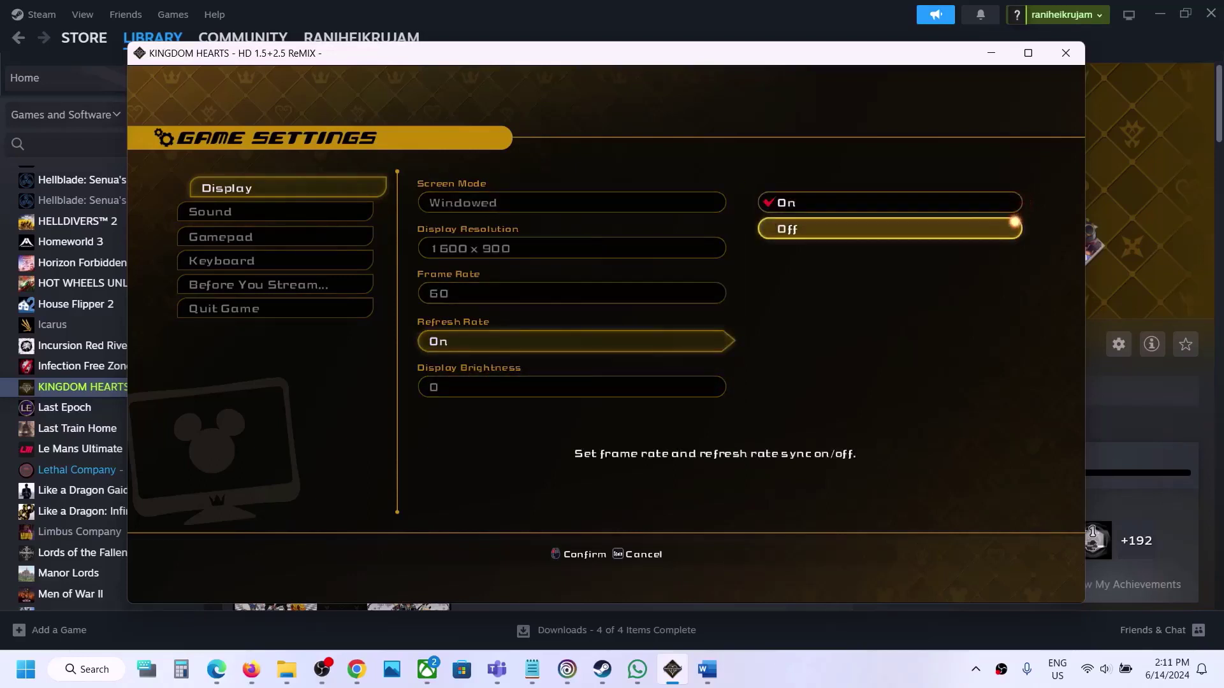
pyautogui.press('Return')
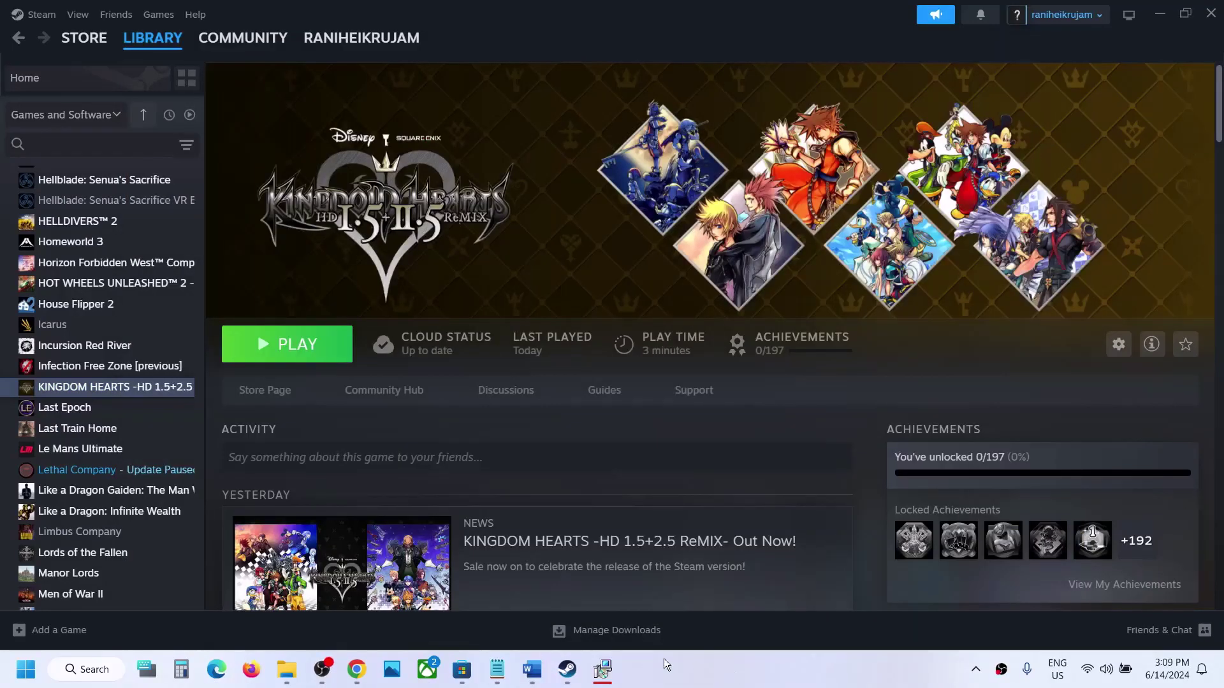
# - Bring up the Word notes, highlight 'Disable Gsync', then minimize Word
pyautogui.moveTo(531, 669)
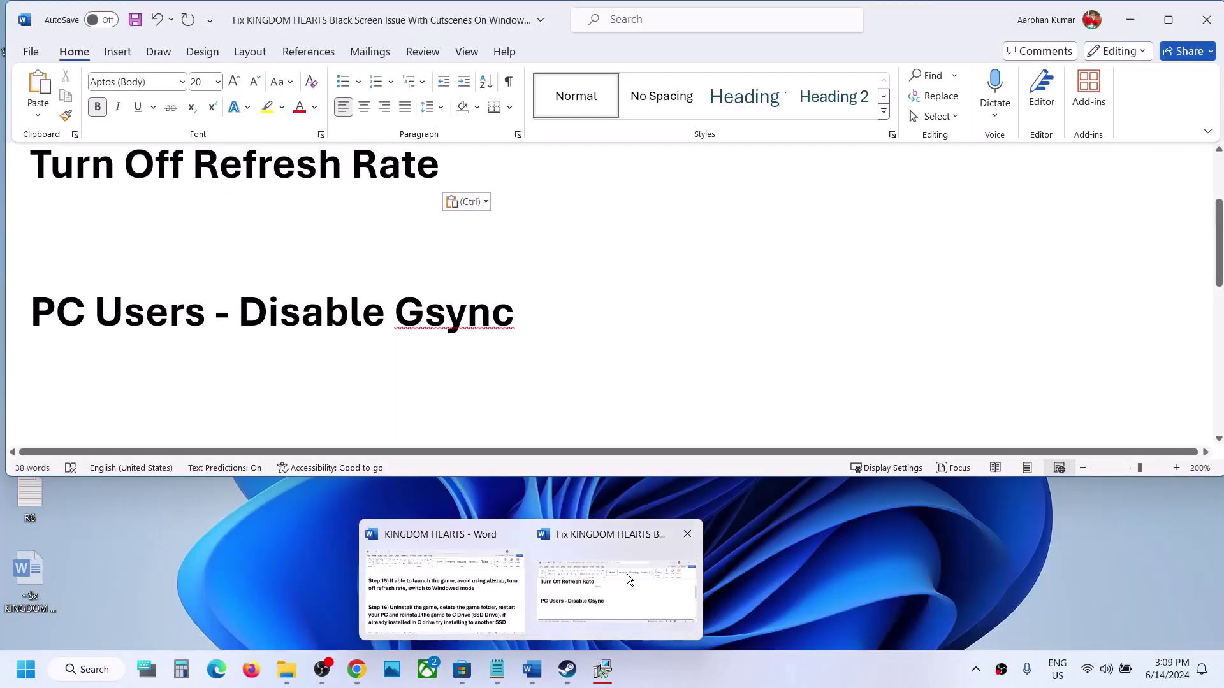
pyautogui.click(626, 574)
pyautogui.moveTo(251, 320); pyautogui.dragTo(515, 322)
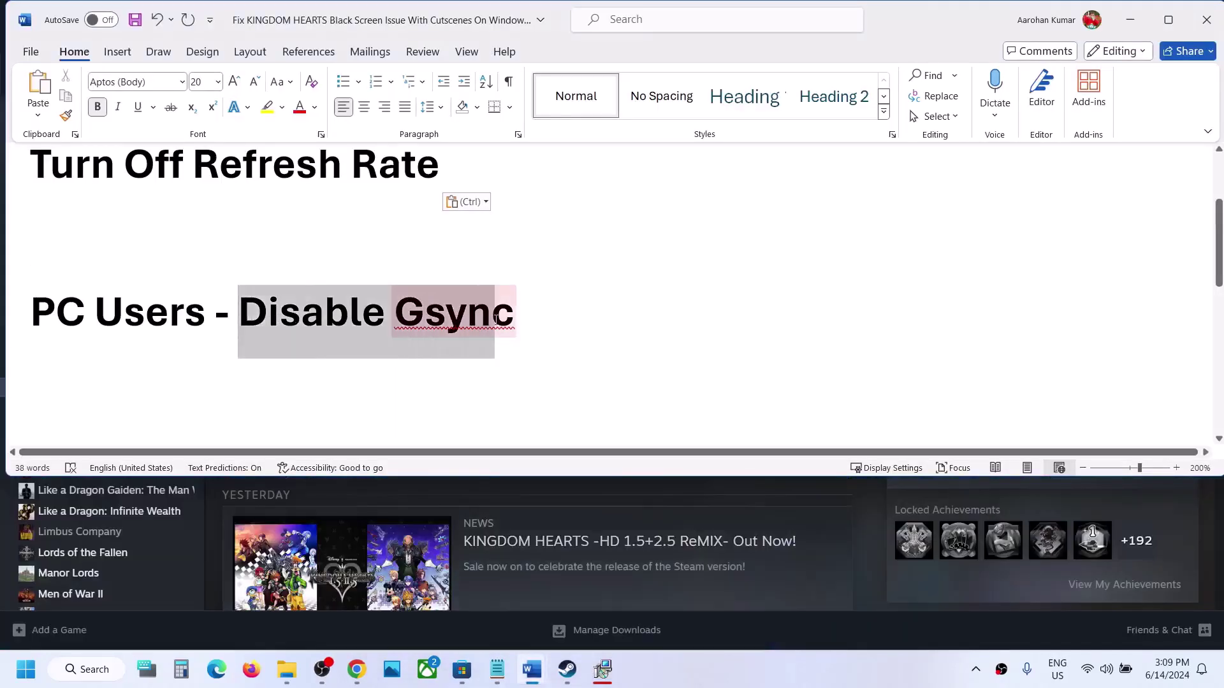
pyautogui.click(1135, 14)
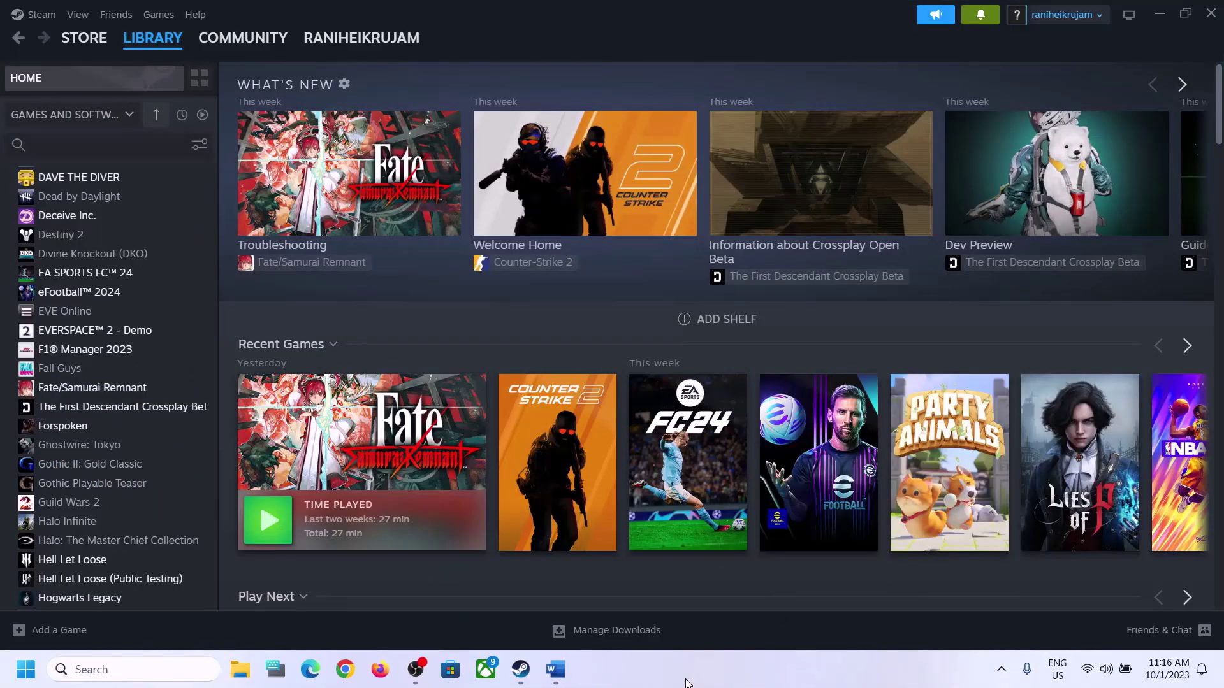
# - Read the Windows + G instruction in the Word notes, then minimize Word
pyautogui.click(555, 669)
pyautogui.click(342, 302)
pyautogui.moveTo(314, 290); pyautogui.dragTo(787, 290)
pyautogui.click(1112, 122)
pyautogui.moveTo(1112, 125)
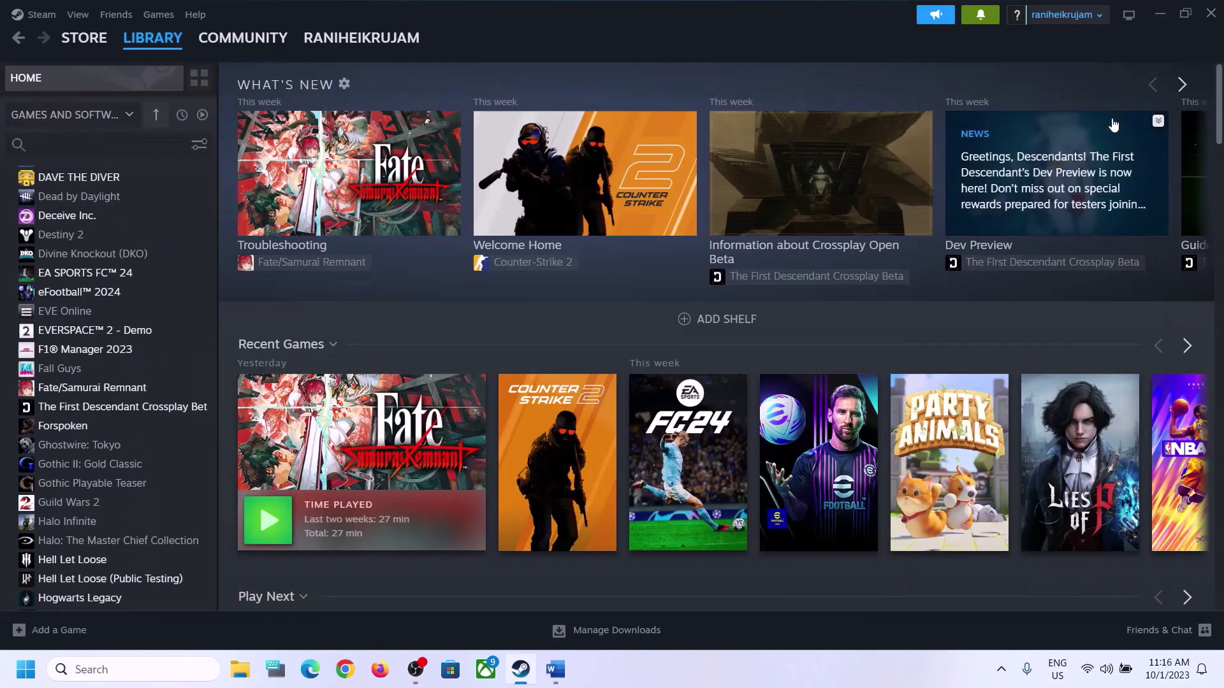
# - Open Xbox Game Bar's audio widget and keep Speakers (Realtek(R) Audio) as the MIX output
pyautogui.press('super+g')
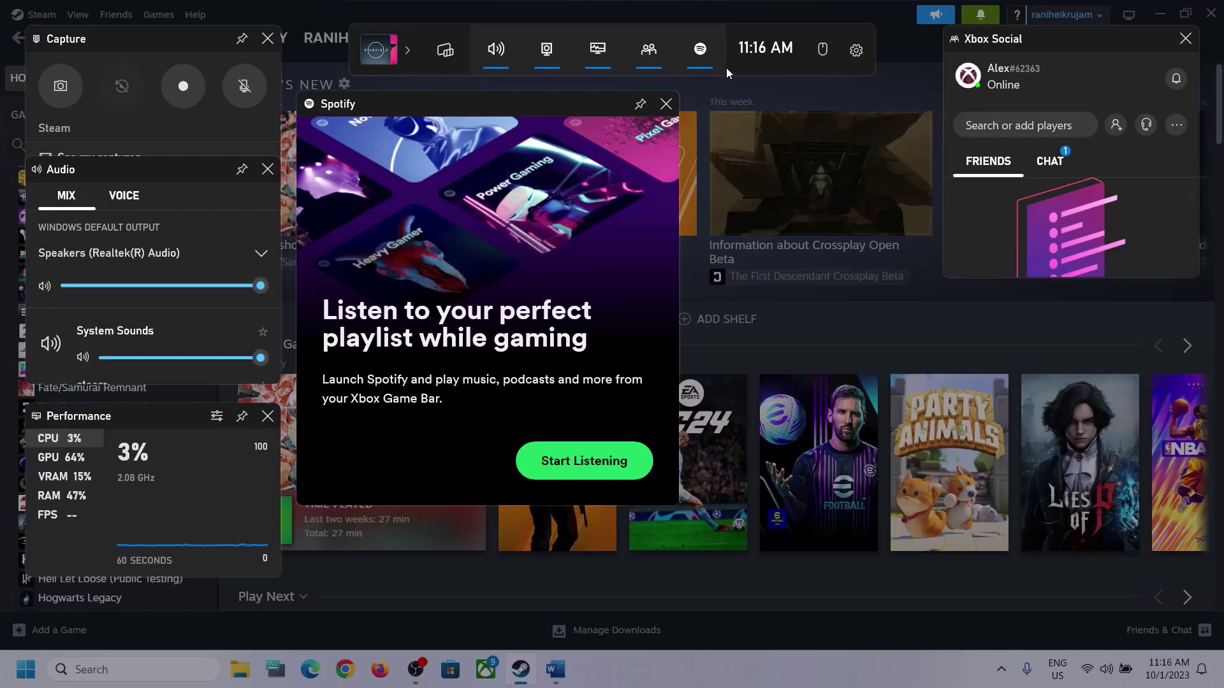
pyautogui.click(498, 53)
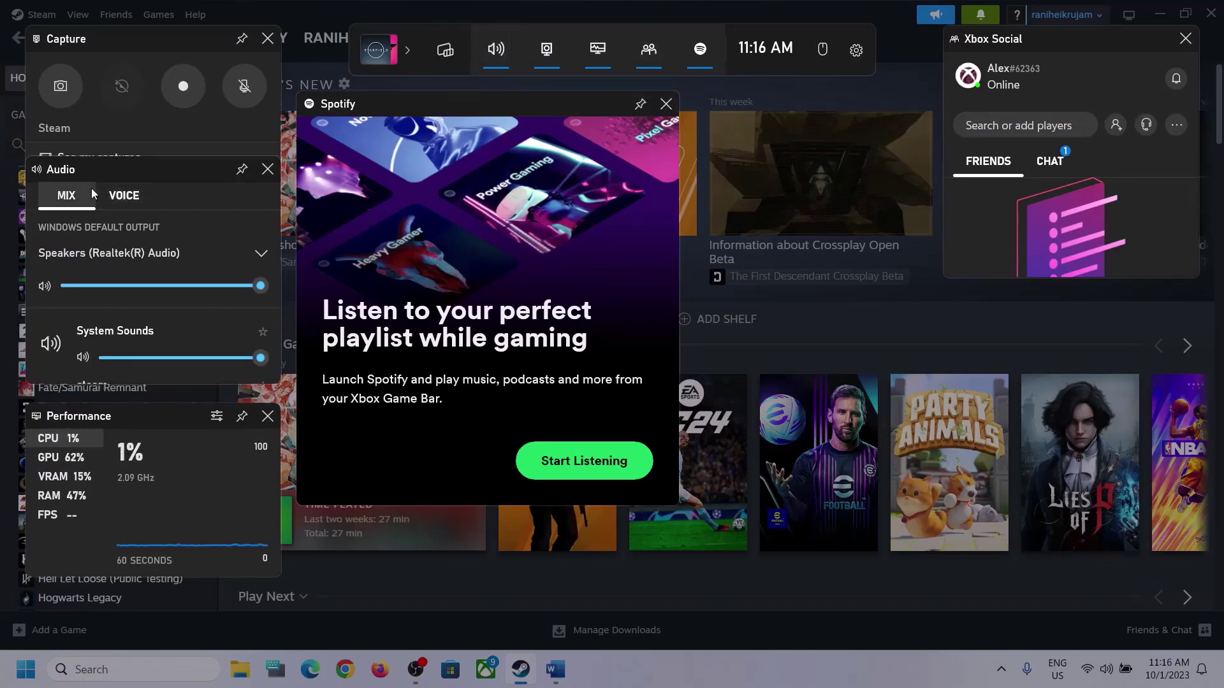
pyautogui.click(260, 255)
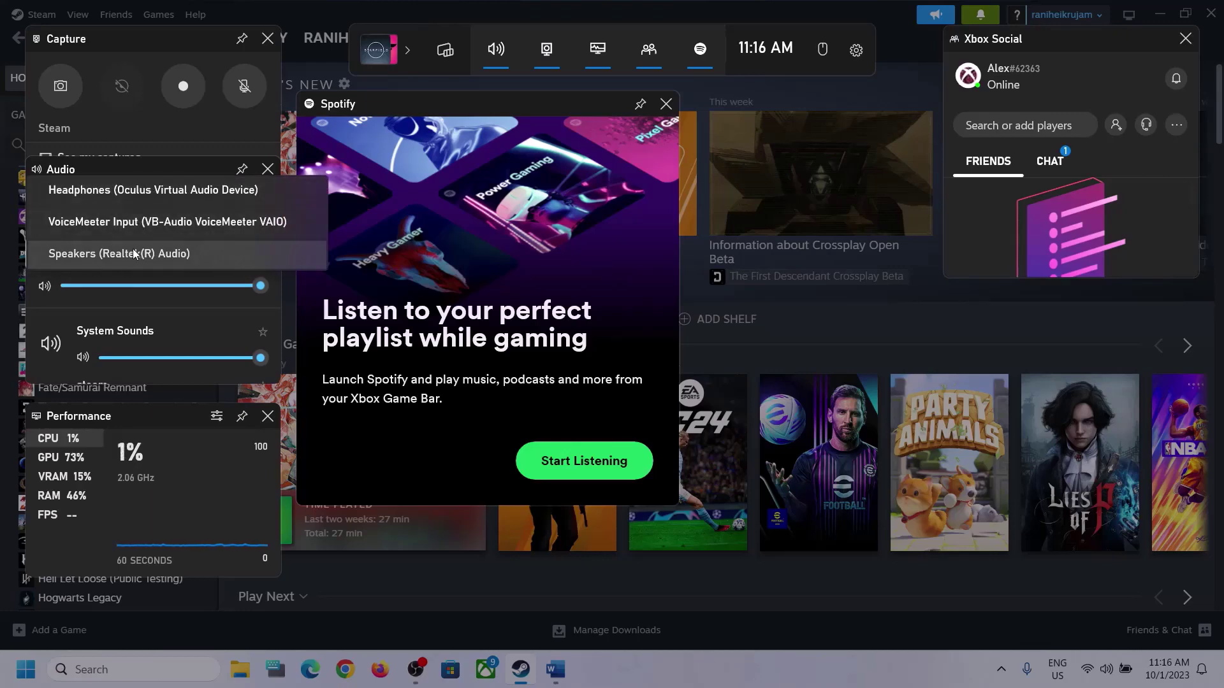
pyautogui.click(174, 254)
pyautogui.scroll(-1, 186, 315)
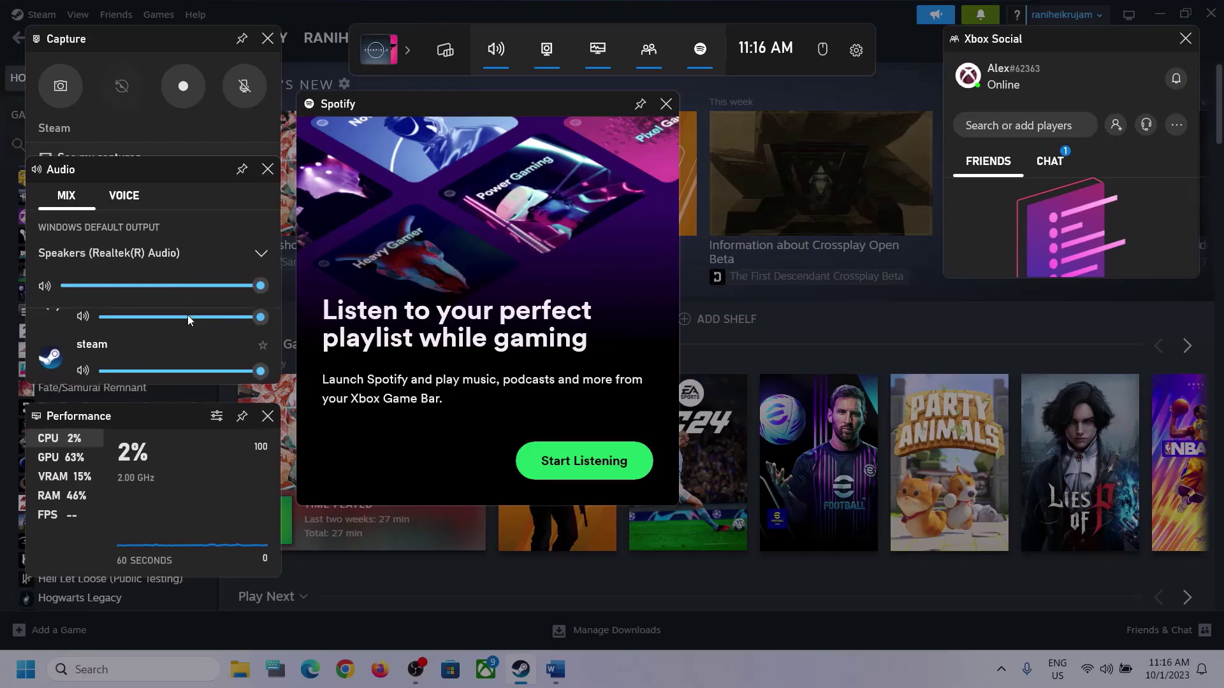
pyautogui.scroll(-1, 163, 345)
pyautogui.scroll(2, 202, 347)
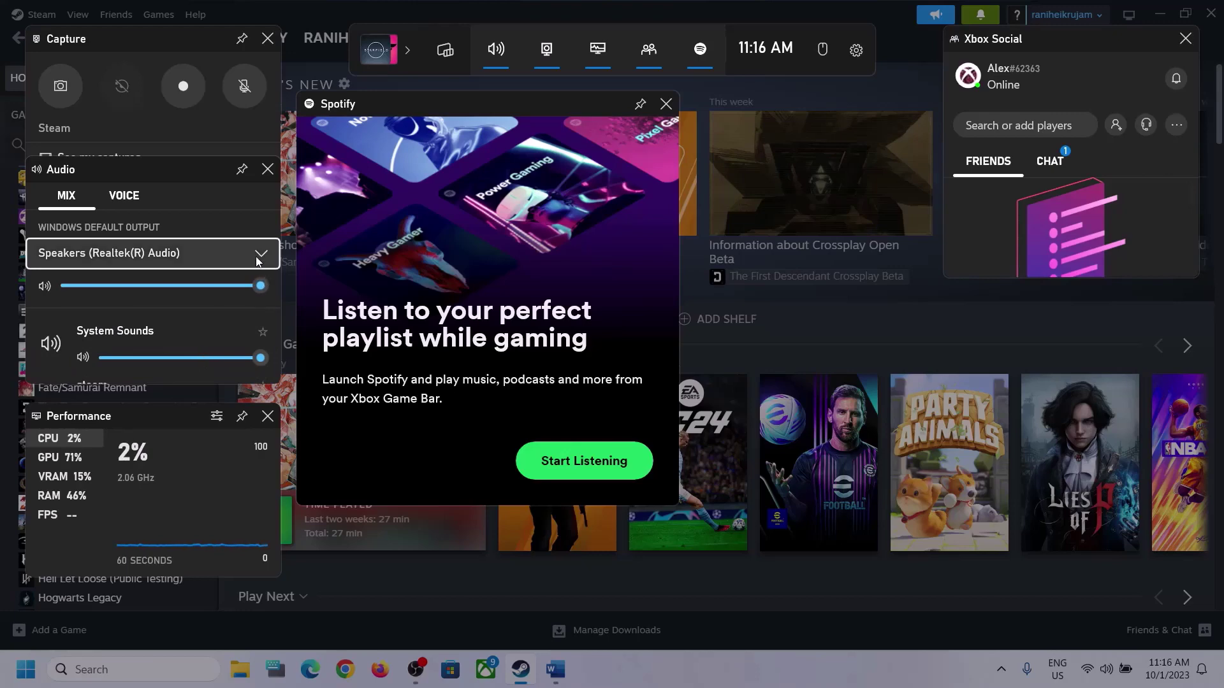
# - On the VOICE tab, keep Microphone Array as input, set Communications Output to Speakers (Realtek), and close Game Bar
pyautogui.click(122, 202)
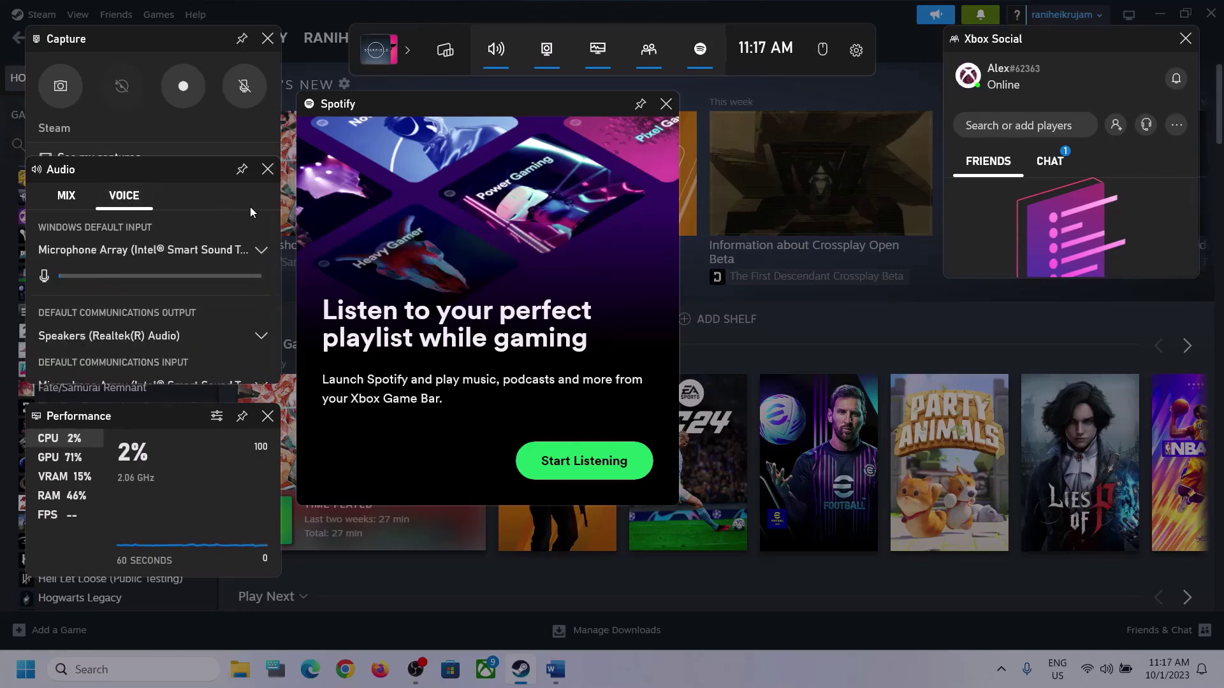
pyautogui.click(258, 250)
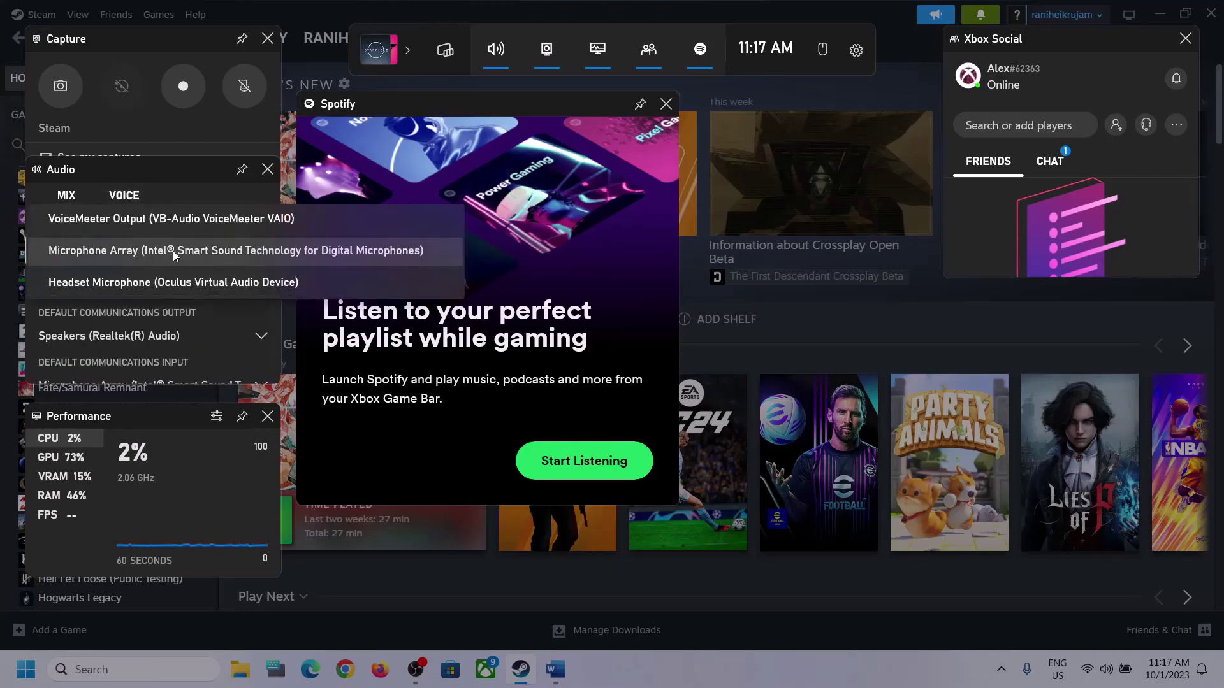
pyautogui.click(179, 173)
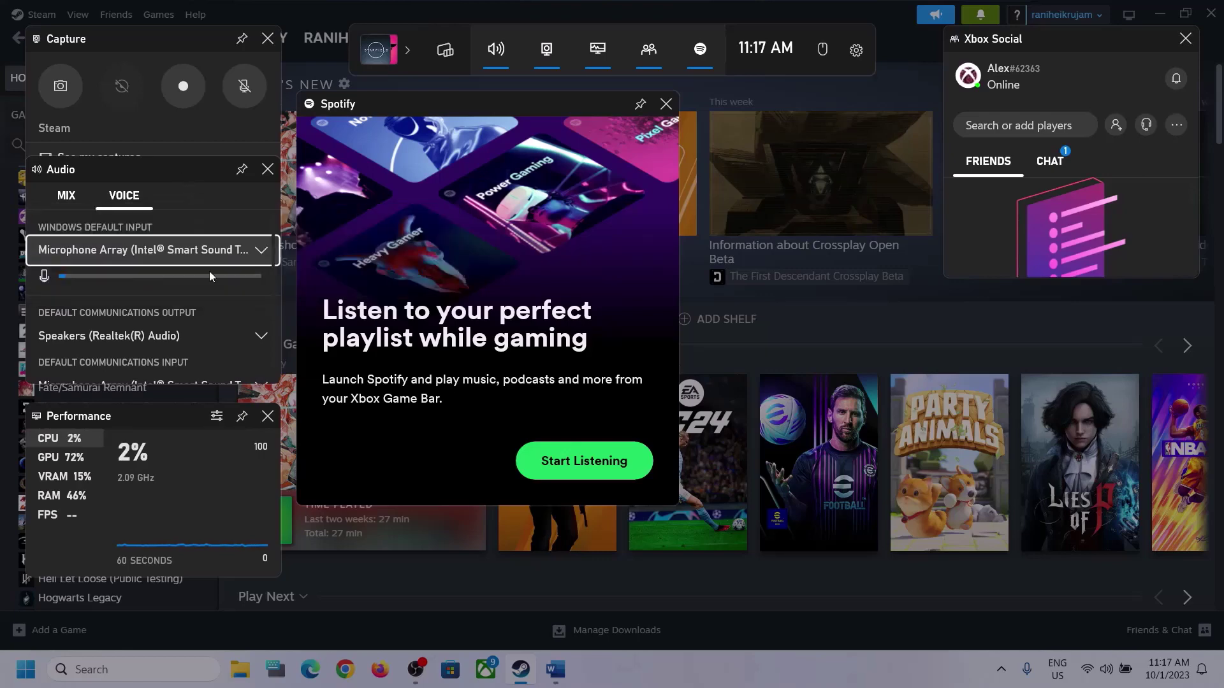
pyautogui.scroll(-1, 208, 310)
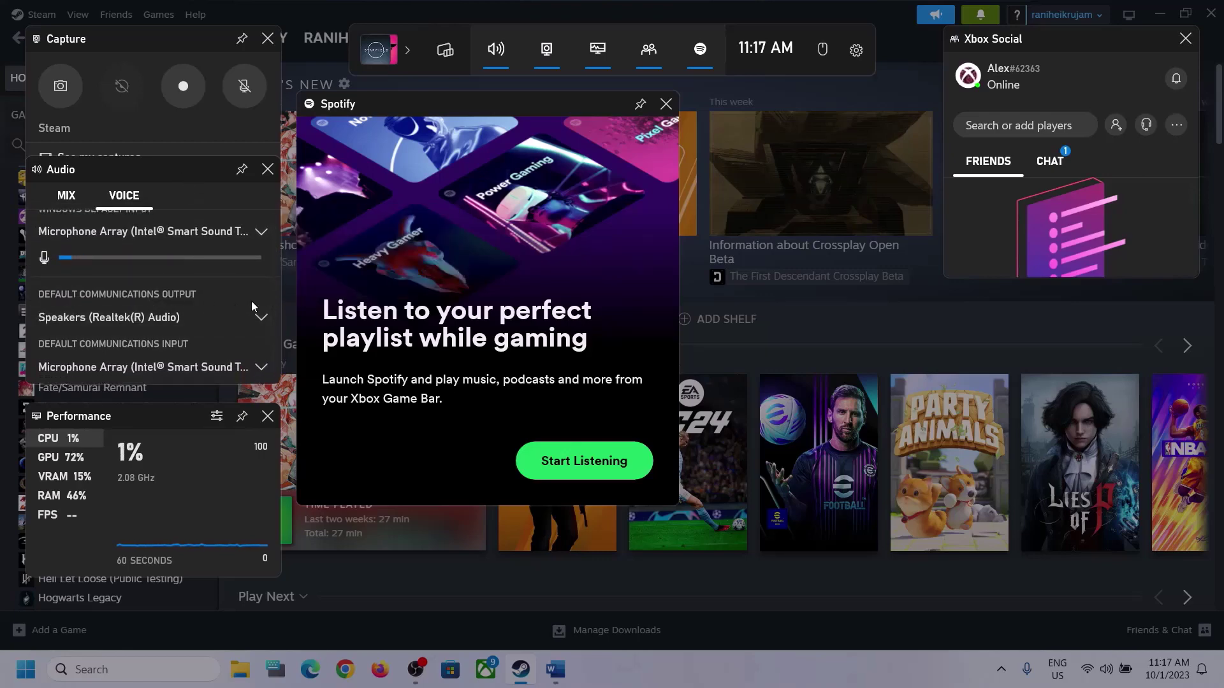
pyautogui.click(260, 317)
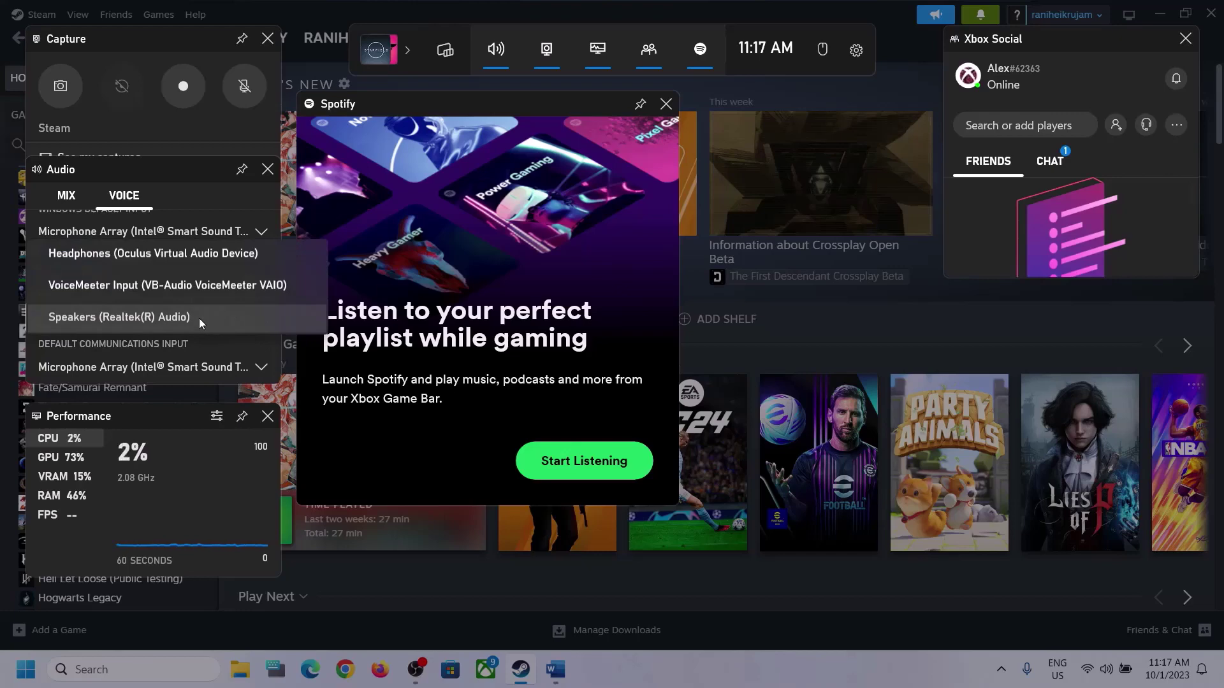
pyautogui.click(198, 319)
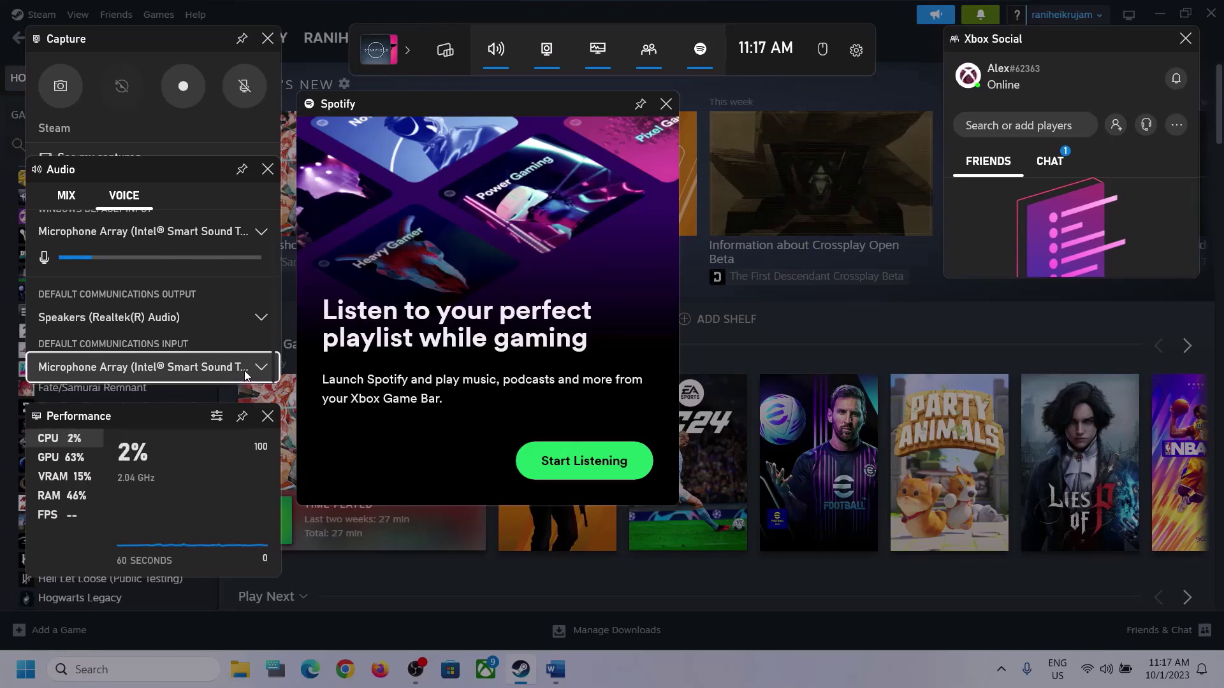
pyautogui.click(214, 376)
pyautogui.click(253, 274)
pyautogui.click(706, 189)
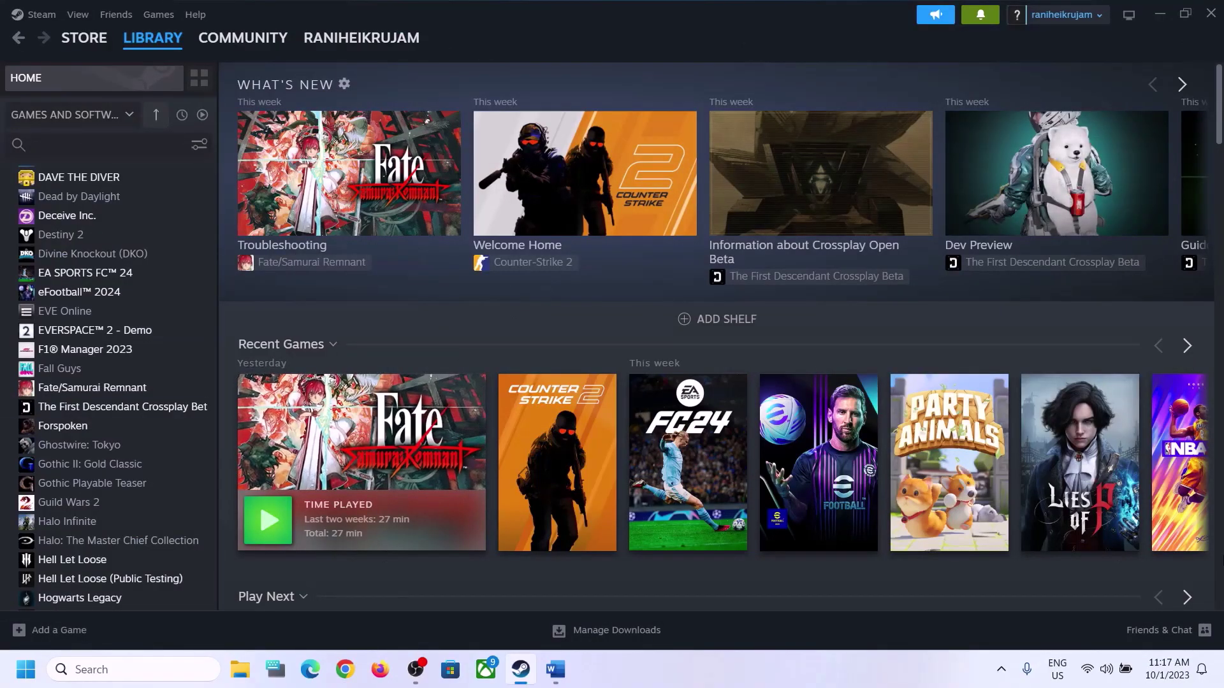
# - Review the audio device step heading in the Word notes, then minimize Word
pyautogui.click(554, 668)
pyautogui.scroll(-2, 353, 432)
pyautogui.scroll(1, 359, 421)
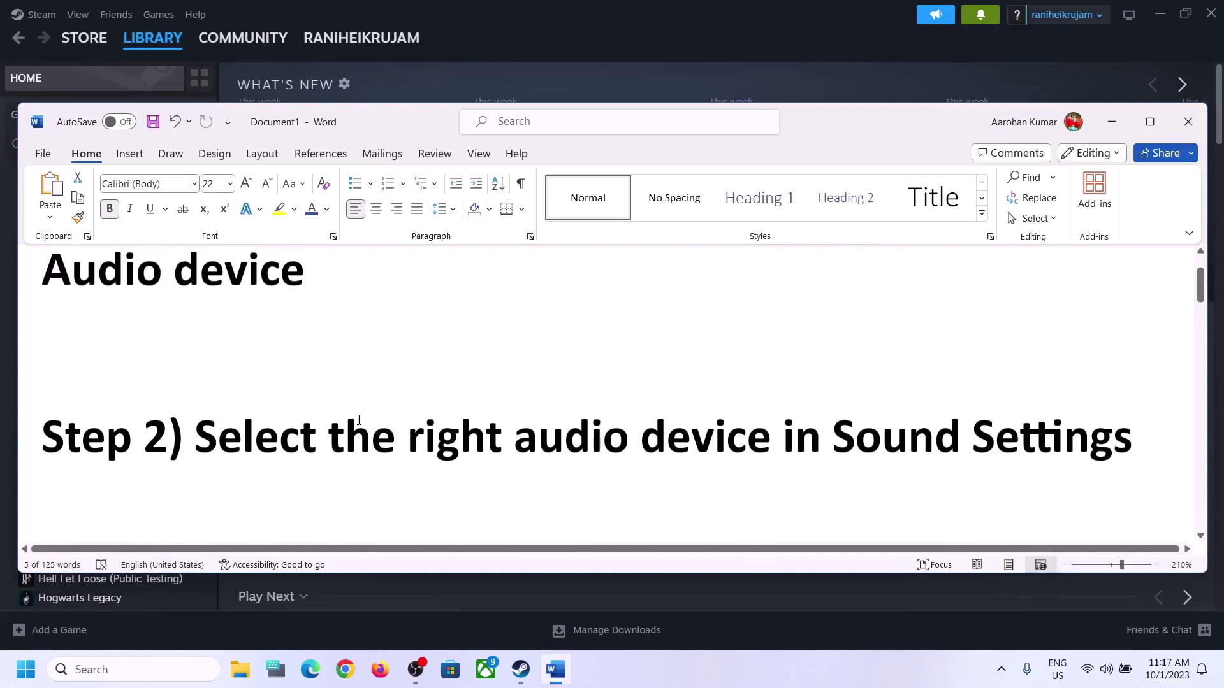
pyautogui.moveTo(965, 437); pyautogui.dragTo(191, 437)
pyautogui.click(1112, 122)
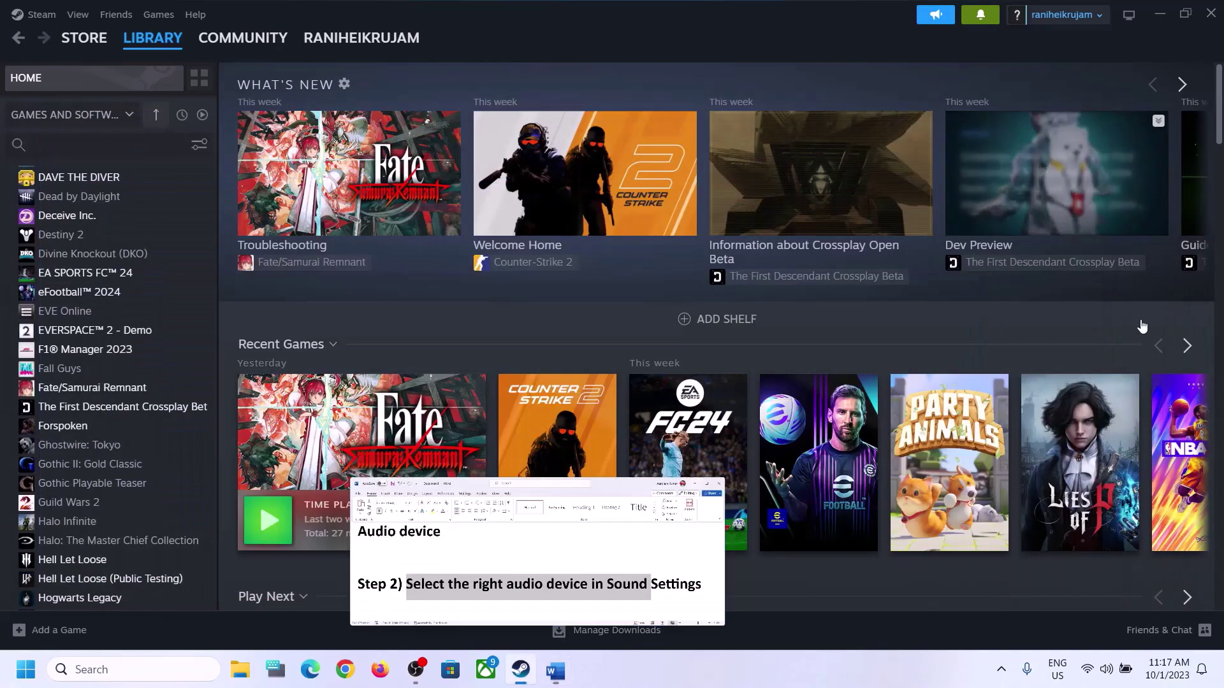
# - Check the Quick Settings sound output list showing Speakers (Realtek(R) Audio), then close it
pyautogui.click(1107, 671)
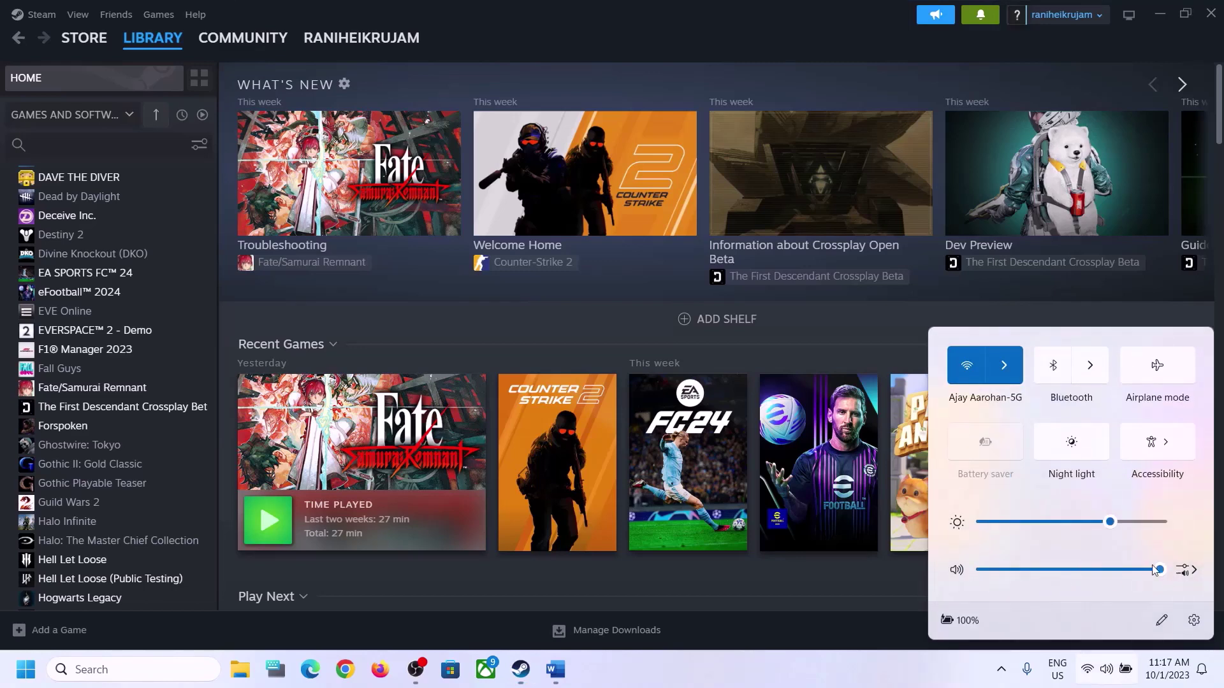
pyautogui.click(1194, 573)
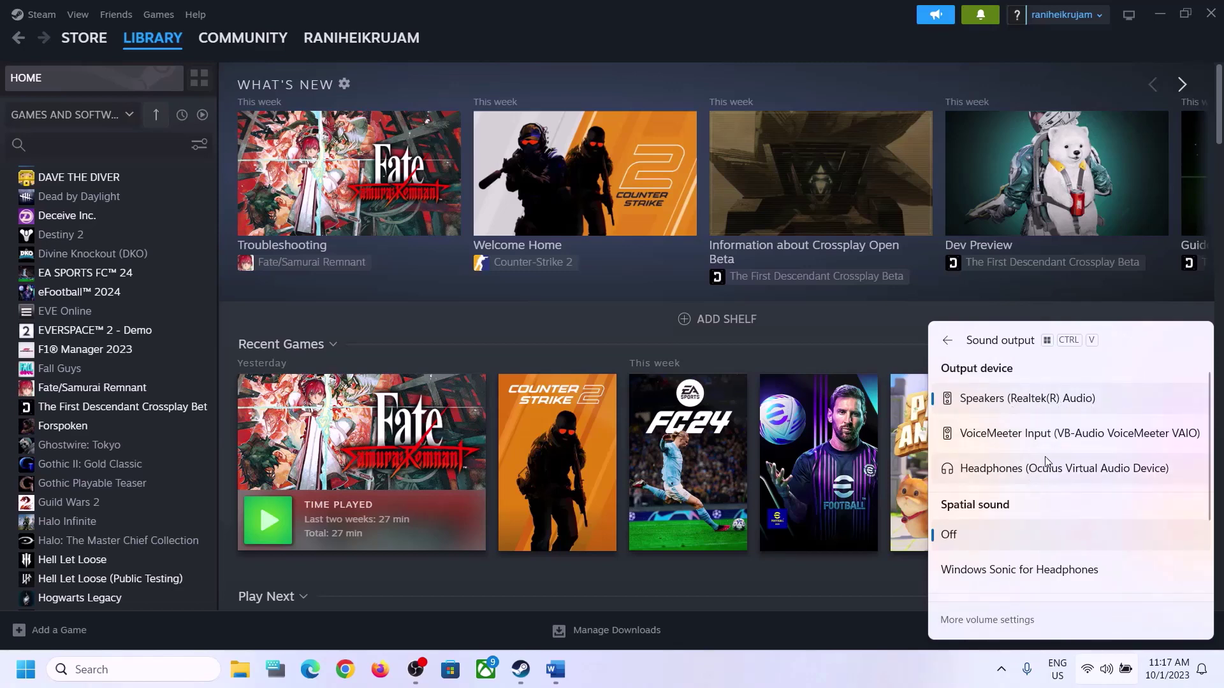
pyautogui.scroll(-3, 1038, 508)
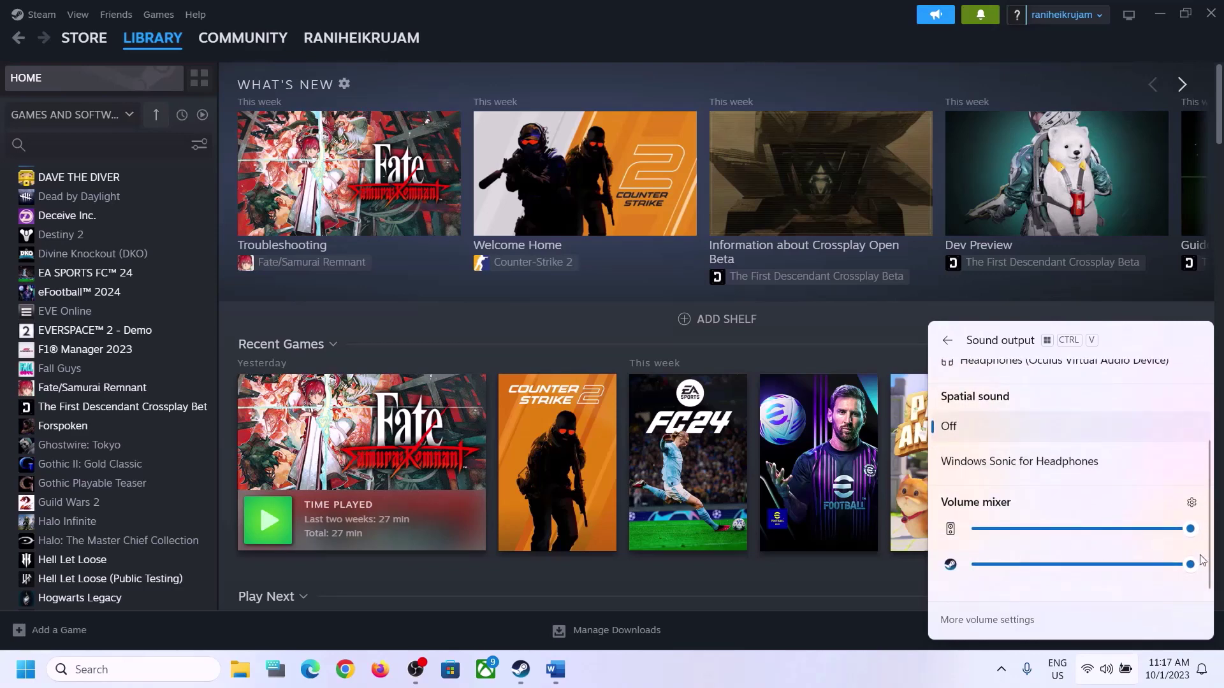
pyautogui.click(962, 669)
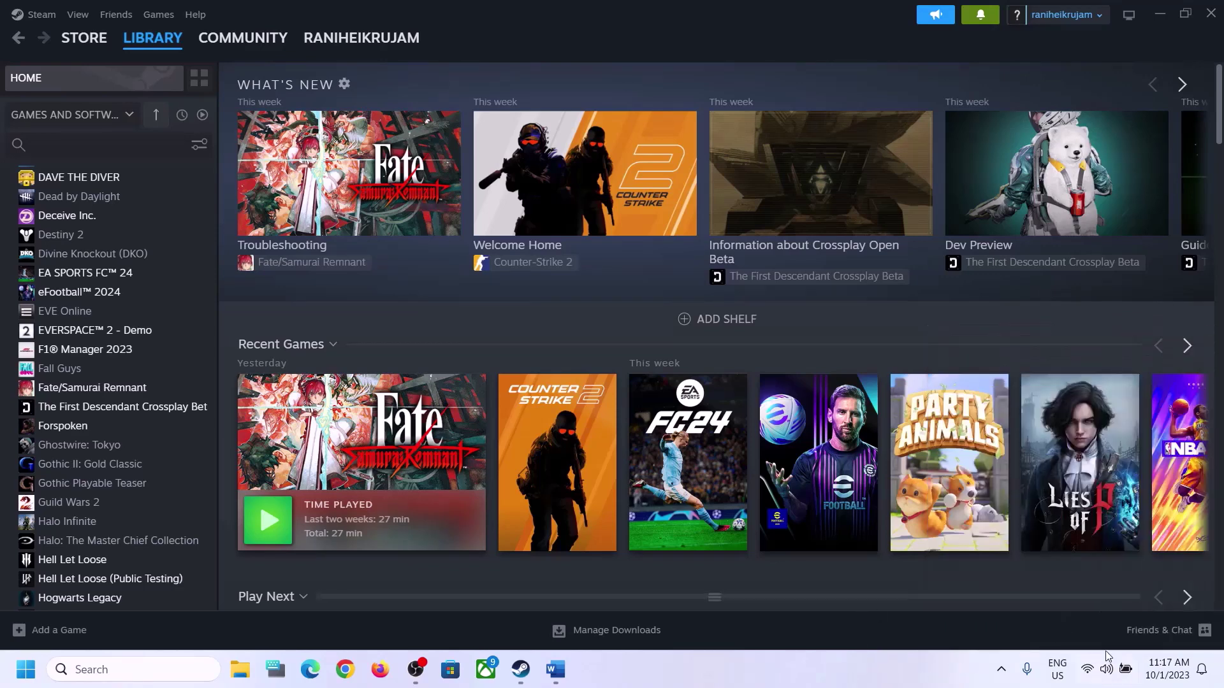
# - Open Sound settings from the tray volume icon, view the Volume mixer, then return to Steam
pyautogui.rightClick(1107, 674)
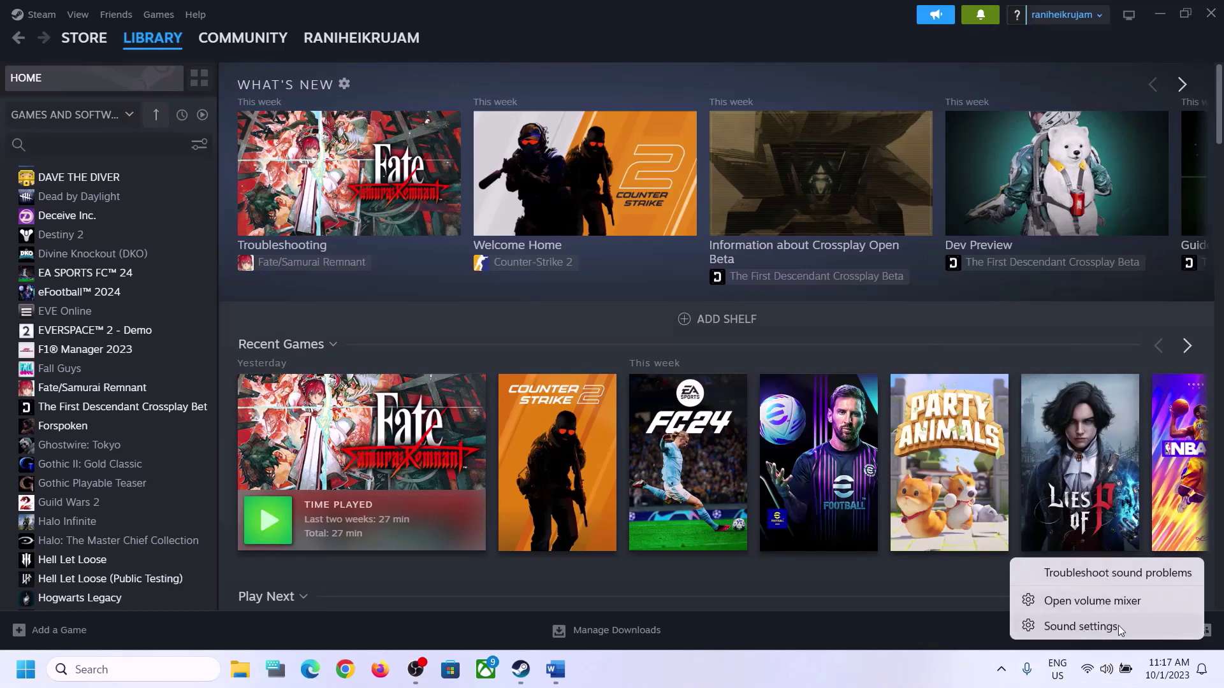
pyautogui.click(1088, 625)
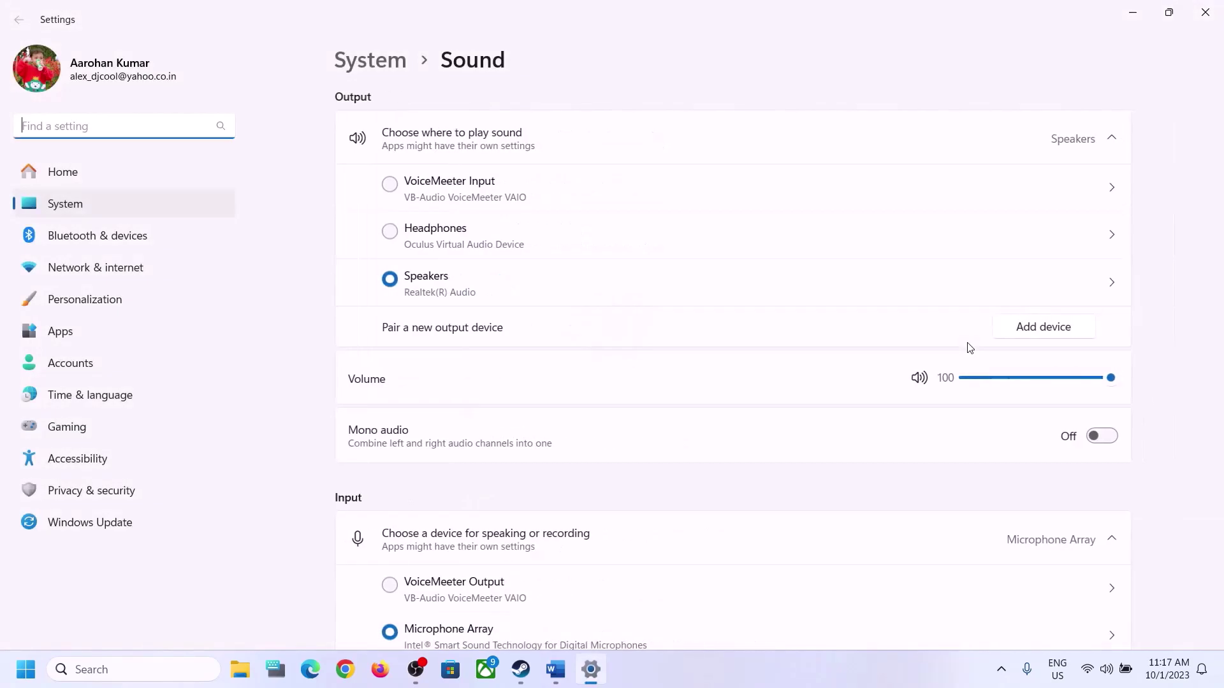
pyautogui.click(1111, 138)
pyautogui.click(1110, 137)
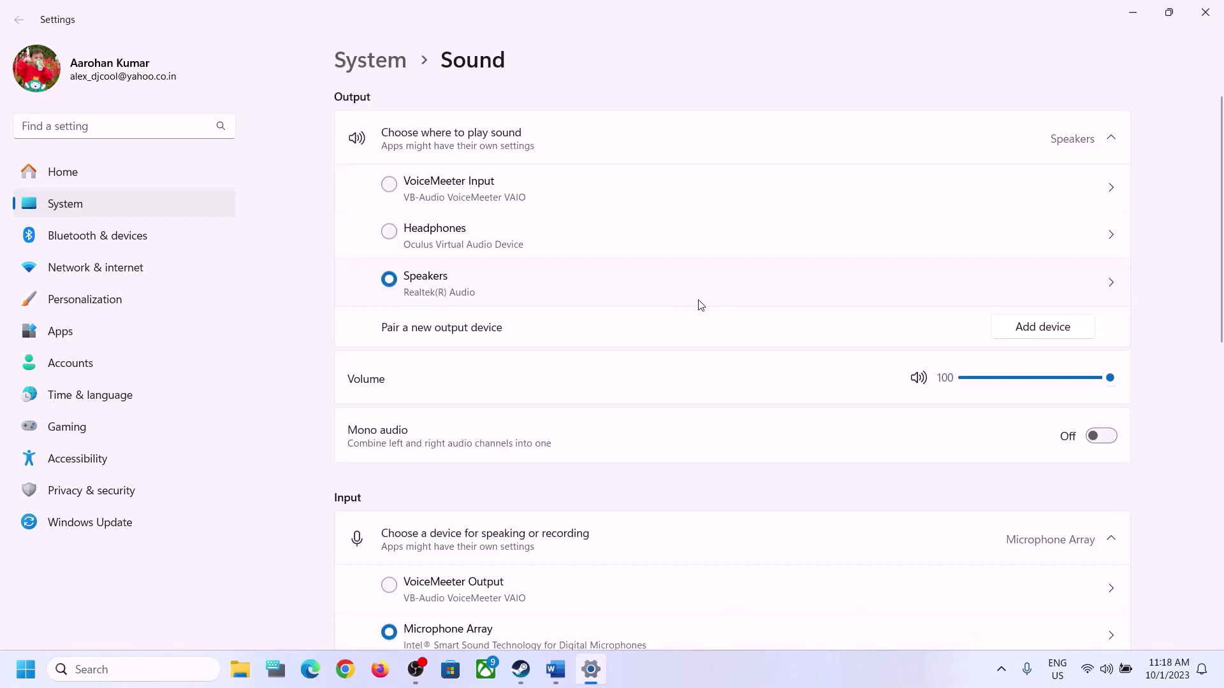
pyautogui.scroll(-8, 912, 483)
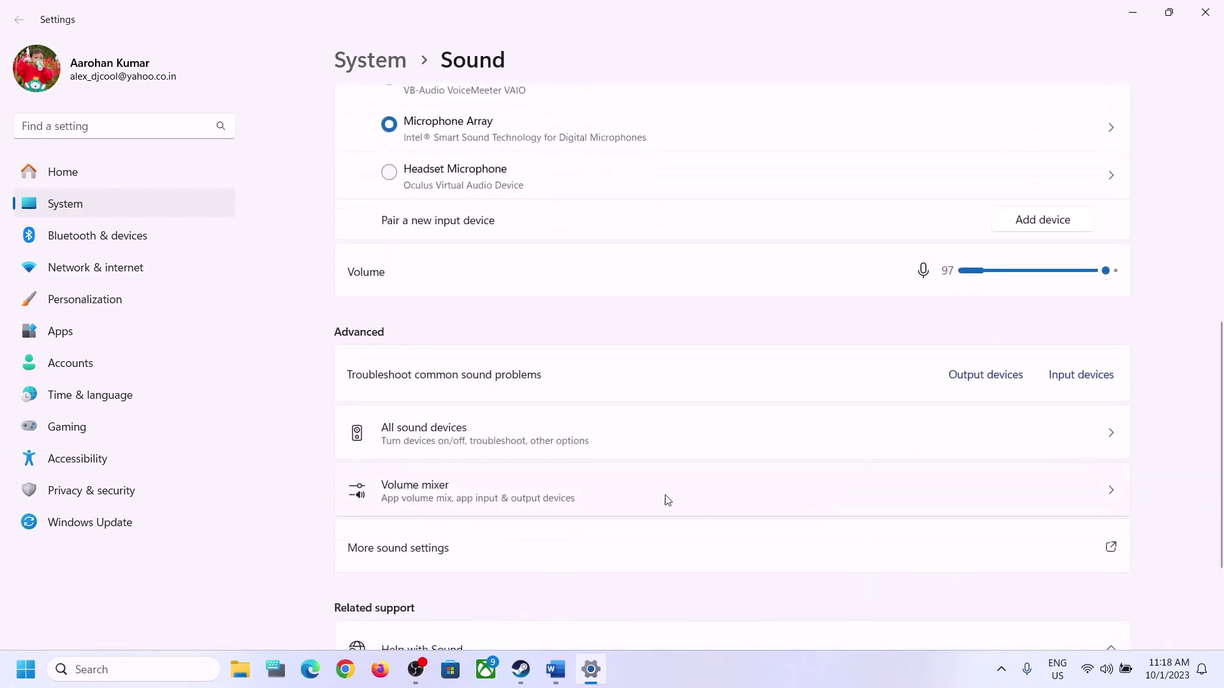
pyautogui.click(413, 496)
pyautogui.scroll(-1, 827, 457)
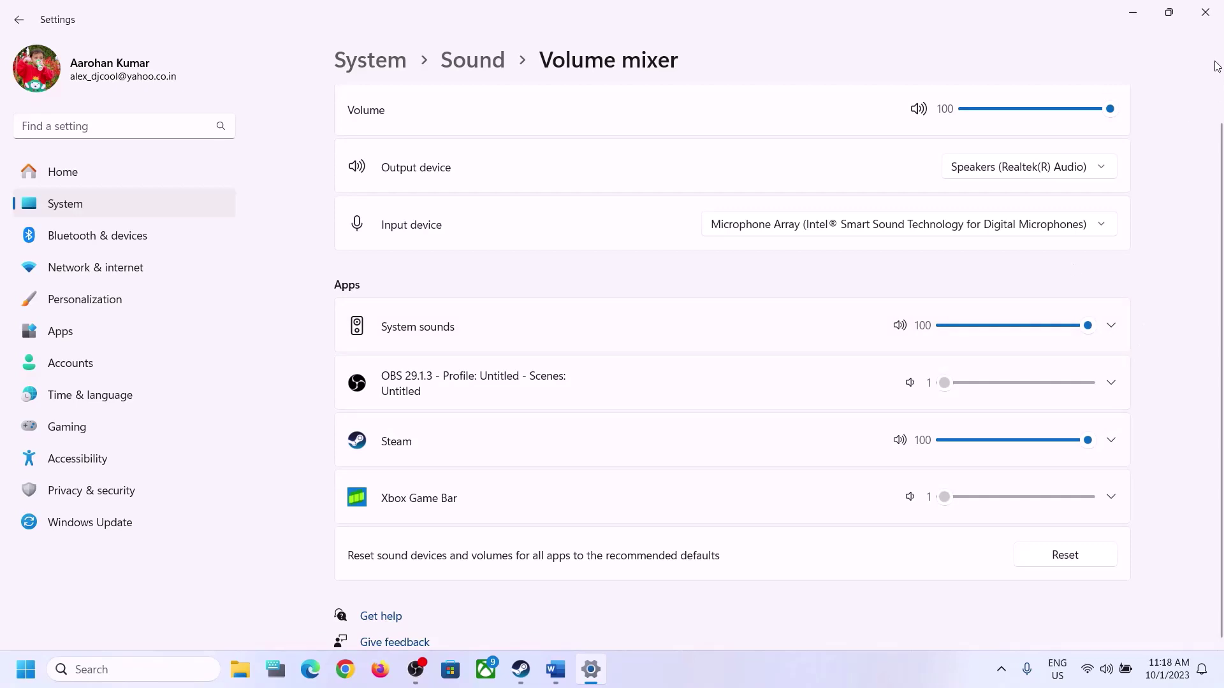
pyautogui.hotkey('alt', 'Tab')
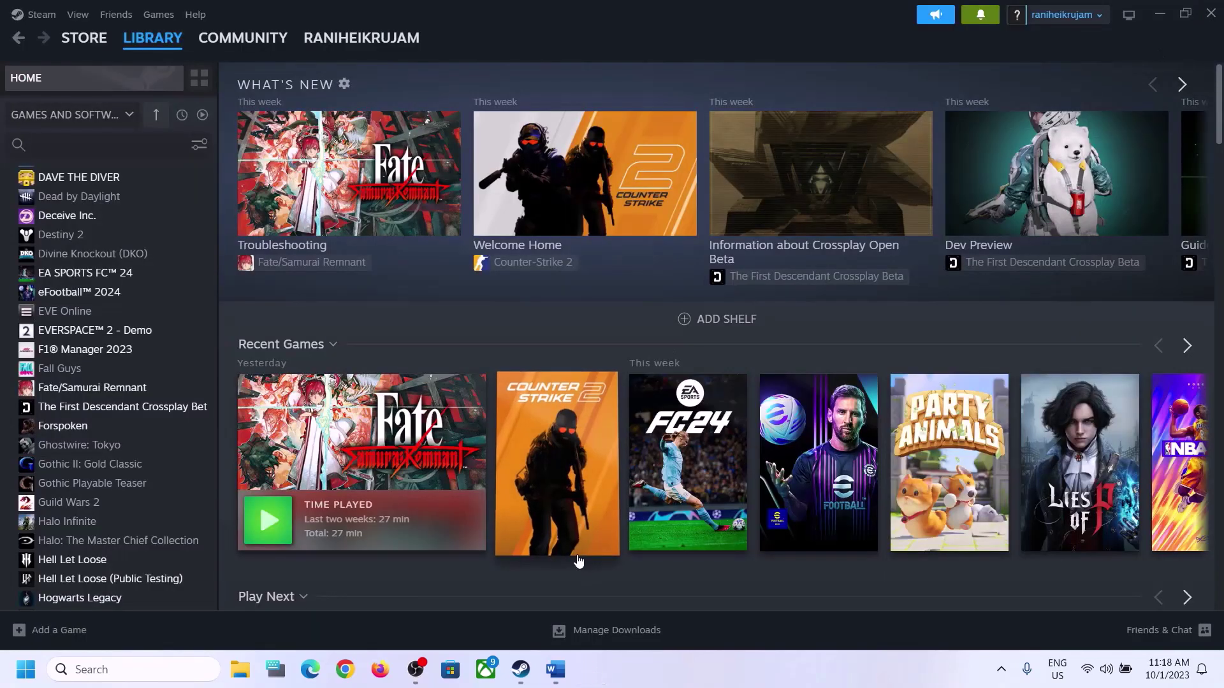
# - Highlight Step 3's 'Restart the game' and 'Restart PC', and show Restart in the Start power menu
pyautogui.click(552, 669)
pyautogui.scroll(-2, 529, 491)
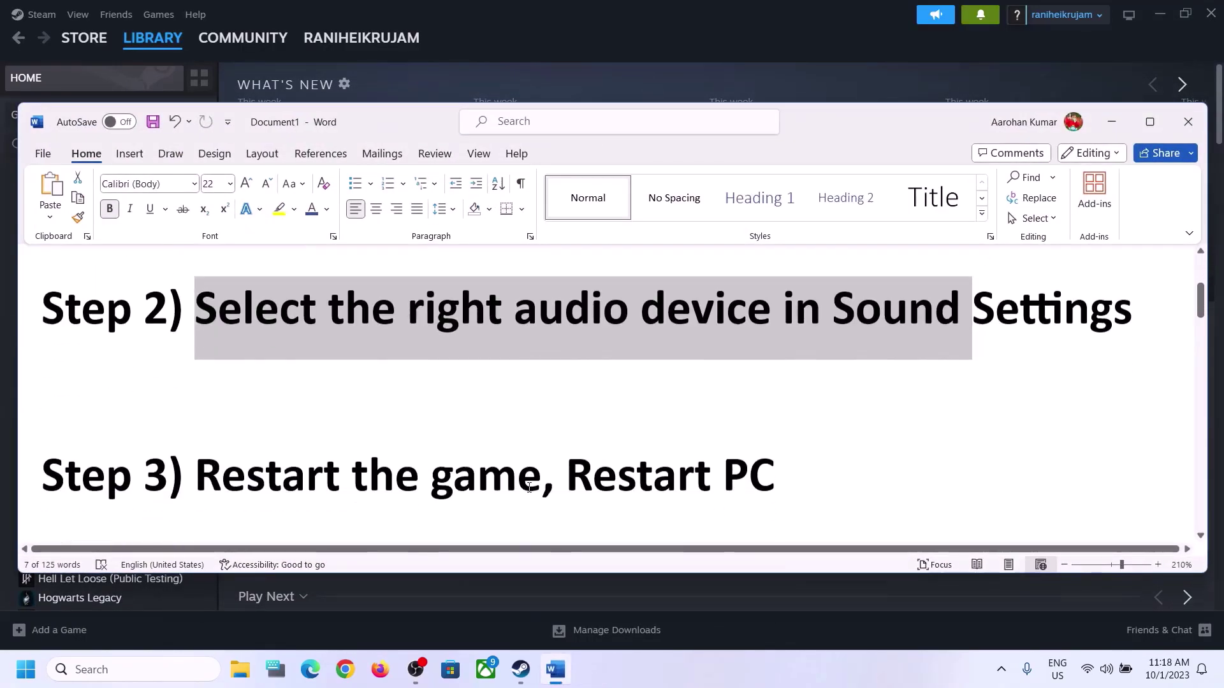
pyautogui.moveTo(195, 448); pyautogui.dragTo(521, 449)
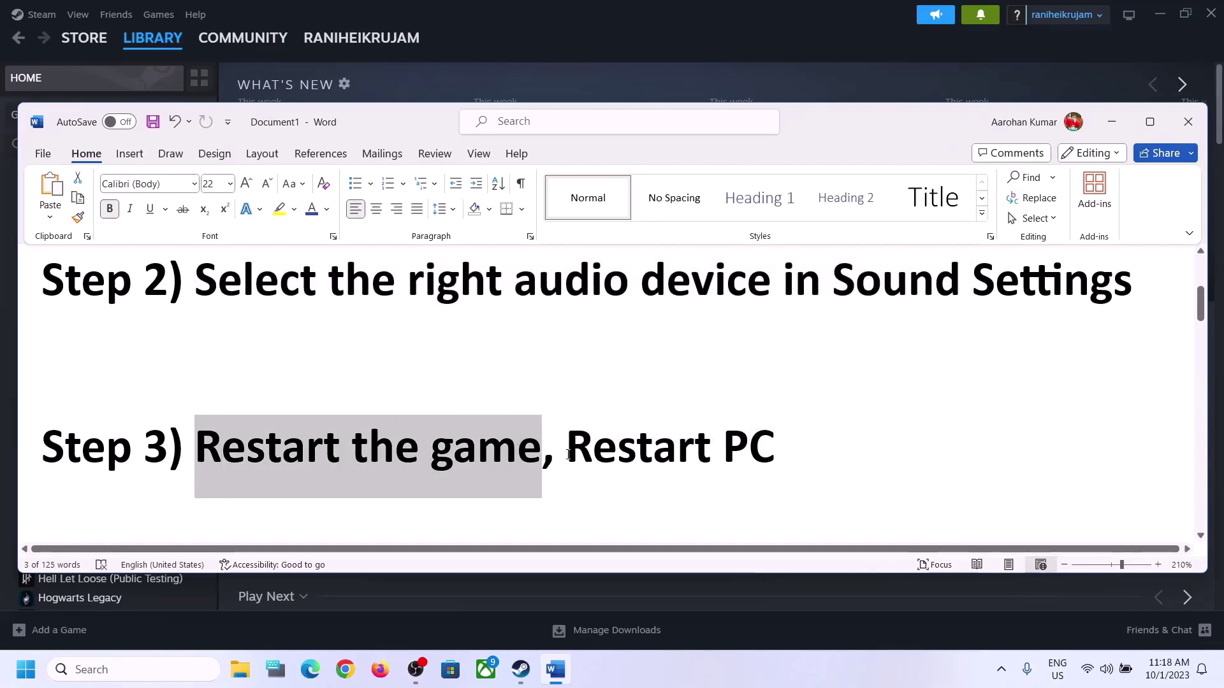
pyautogui.moveTo(568, 454); pyautogui.dragTo(776, 450)
pyautogui.click(25, 669)
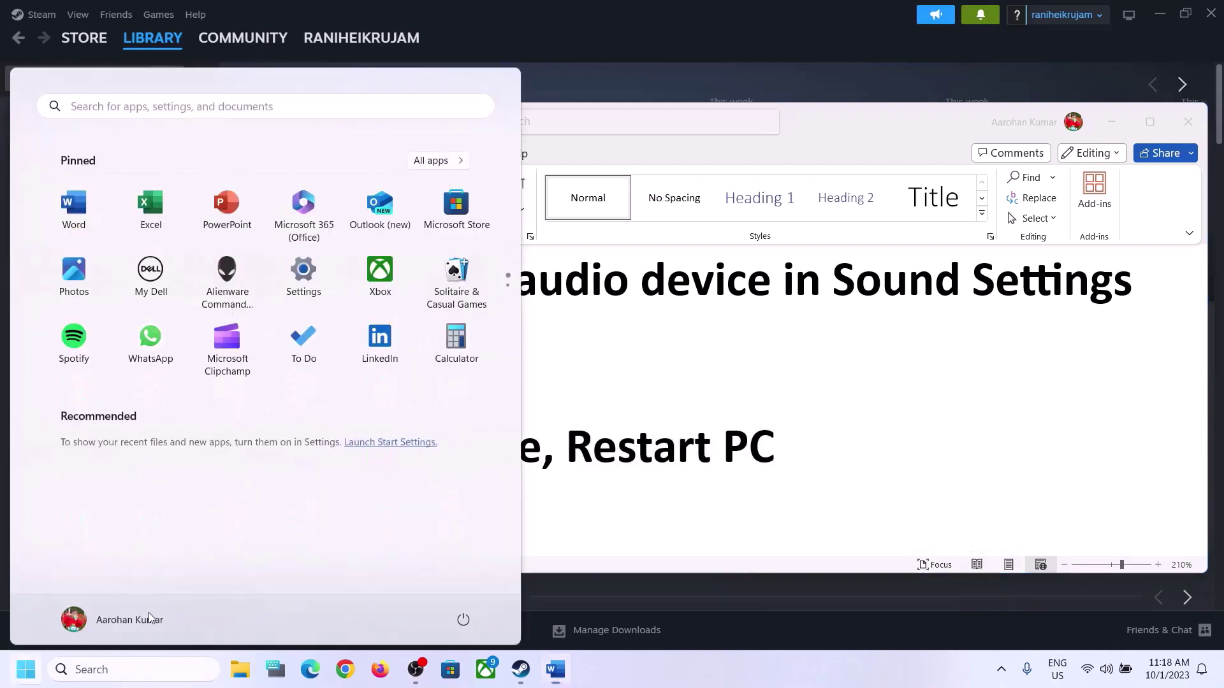
pyautogui.click(463, 617)
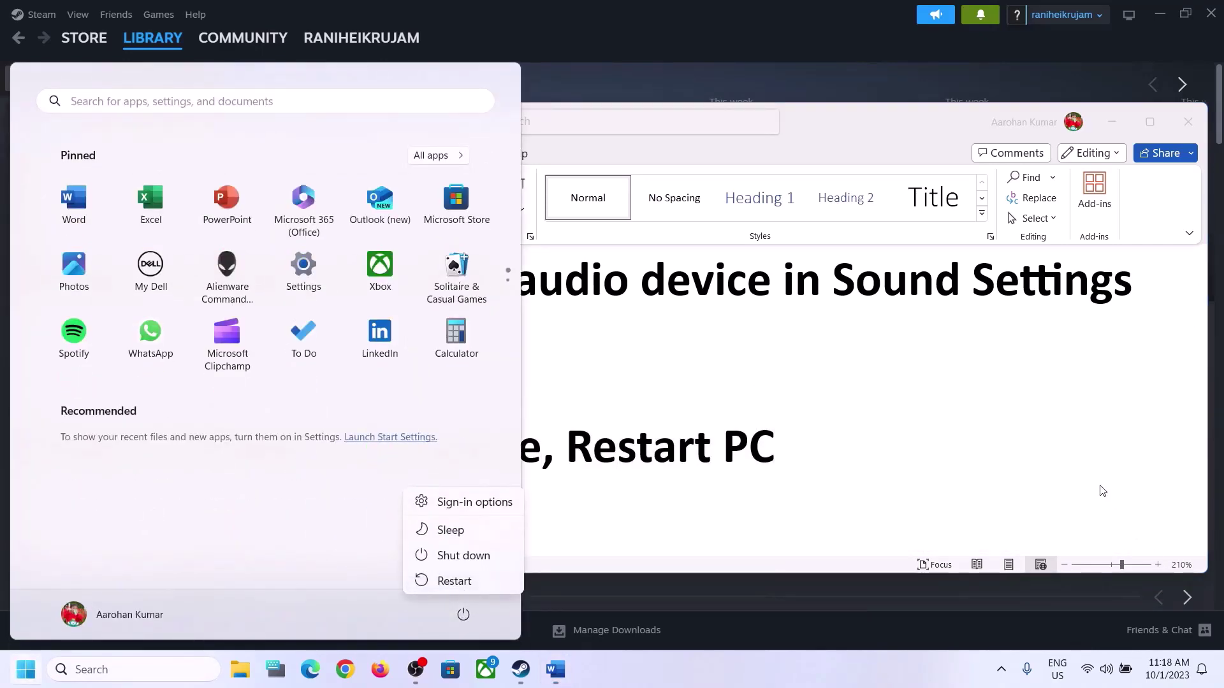
pyautogui.press('Escape')
pyautogui.press('Escape')
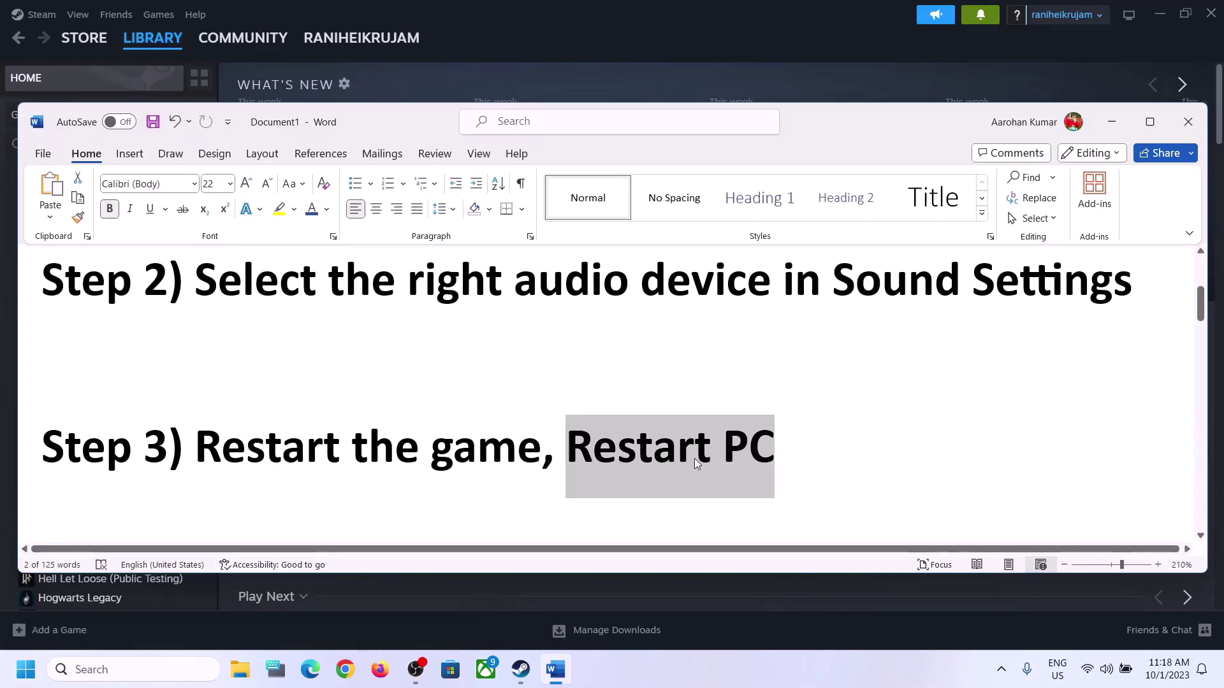
# - Glance at the Quick Settings sound output list, then scroll the notes to Step 4 on sample rate
pyautogui.click(1106, 669)
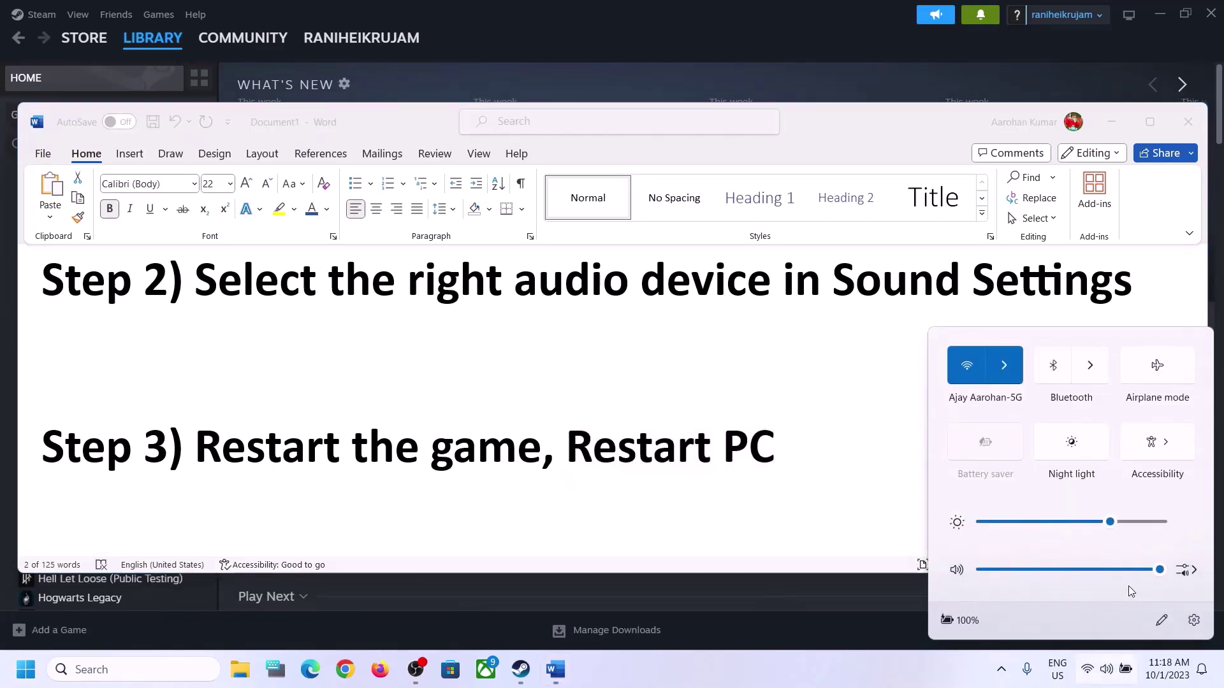
pyautogui.click(1189, 570)
pyautogui.click(599, 491)
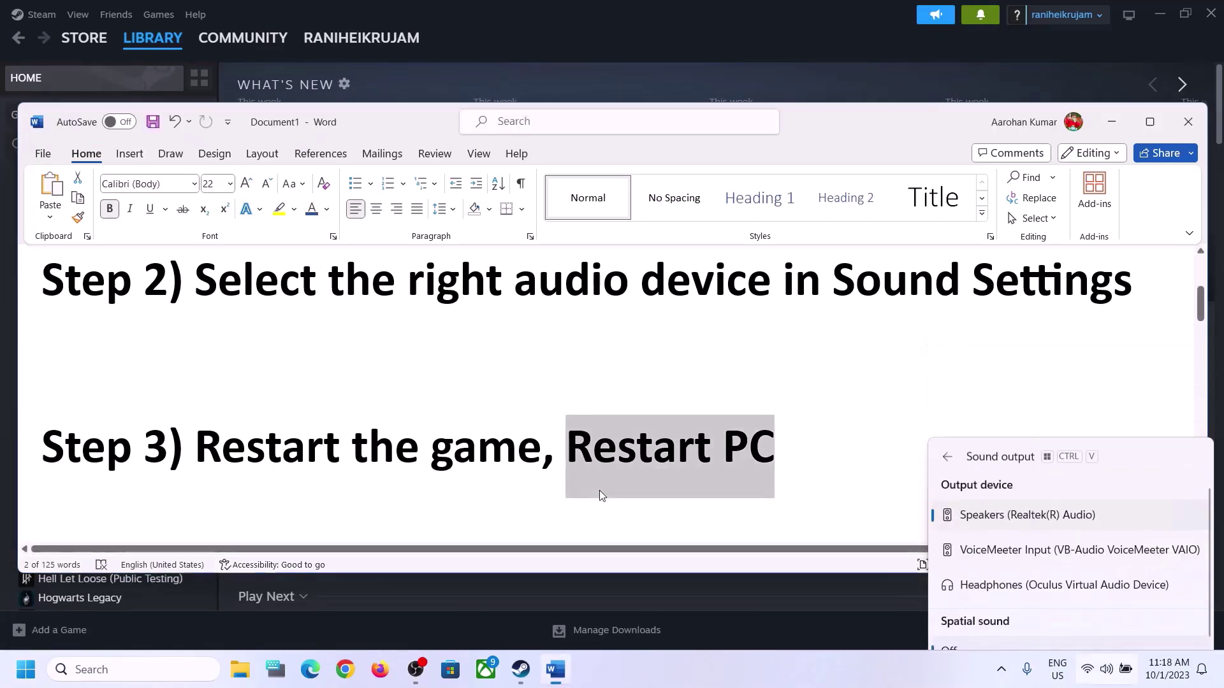
pyautogui.click(420, 434)
pyautogui.scroll(-5, 420, 434)
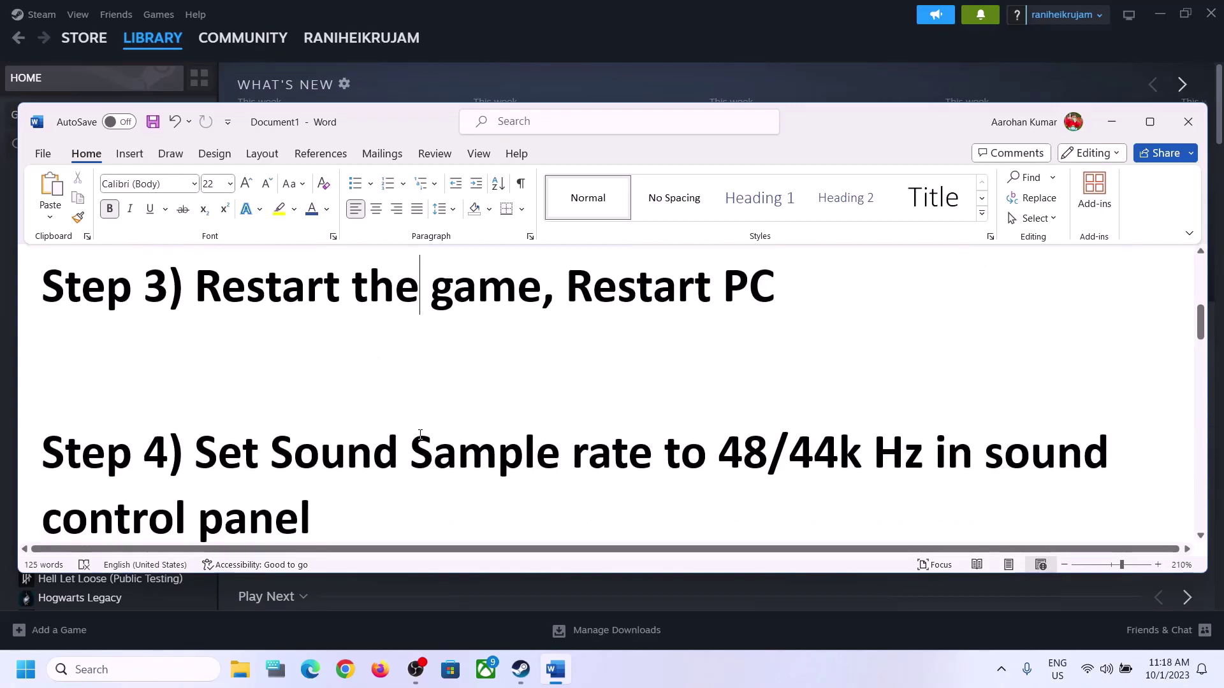
pyautogui.moveTo(195, 372); pyautogui.dragTo(459, 448)
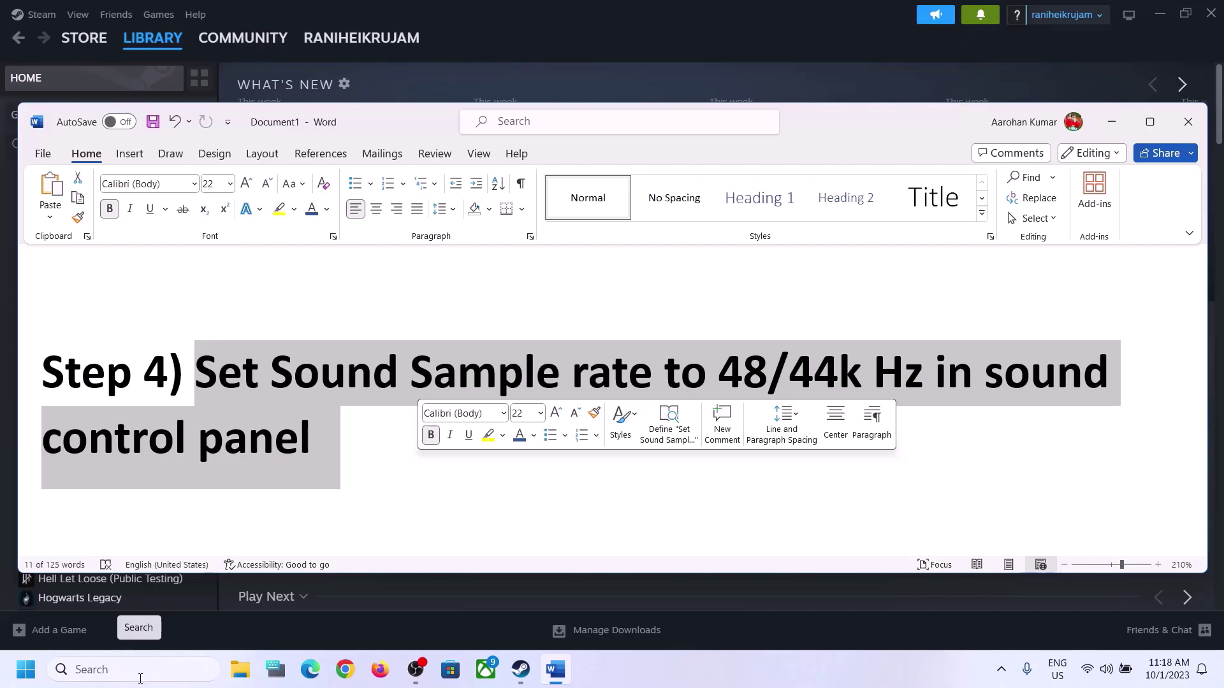
# - Search 'control' and open Control Panel > Hardware and Sound > Sound, centring the dialog
pyautogui.click(140, 679)
pyautogui.write('control')
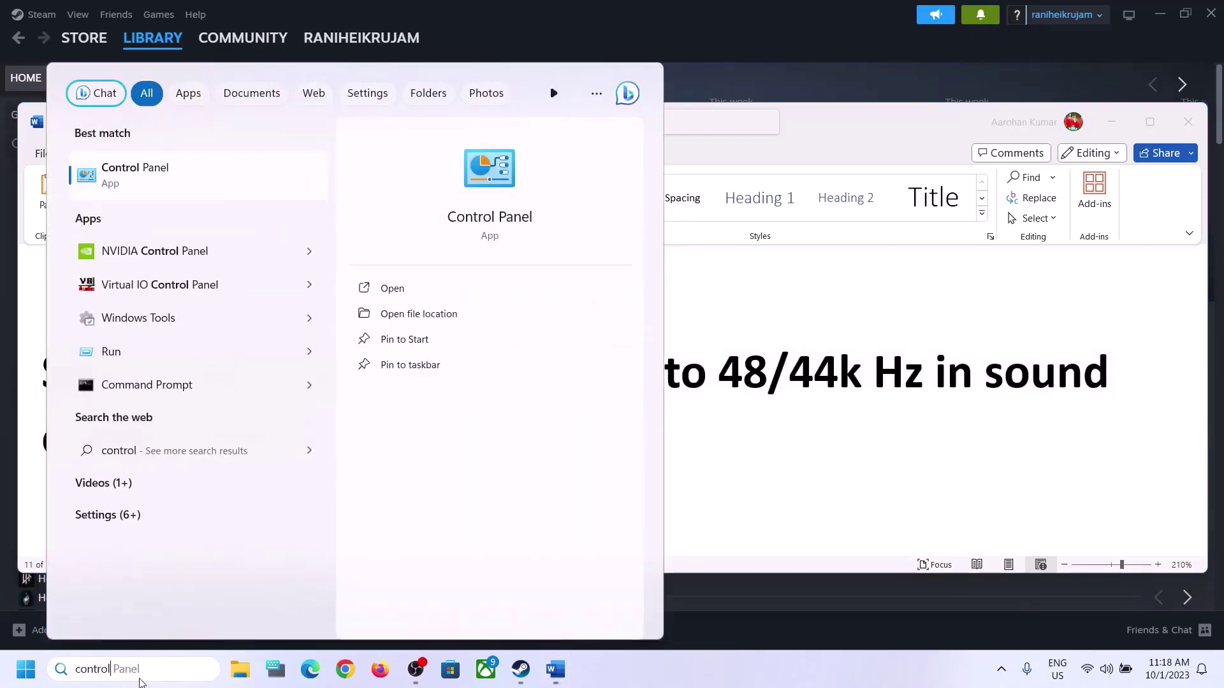
pyautogui.click(171, 182)
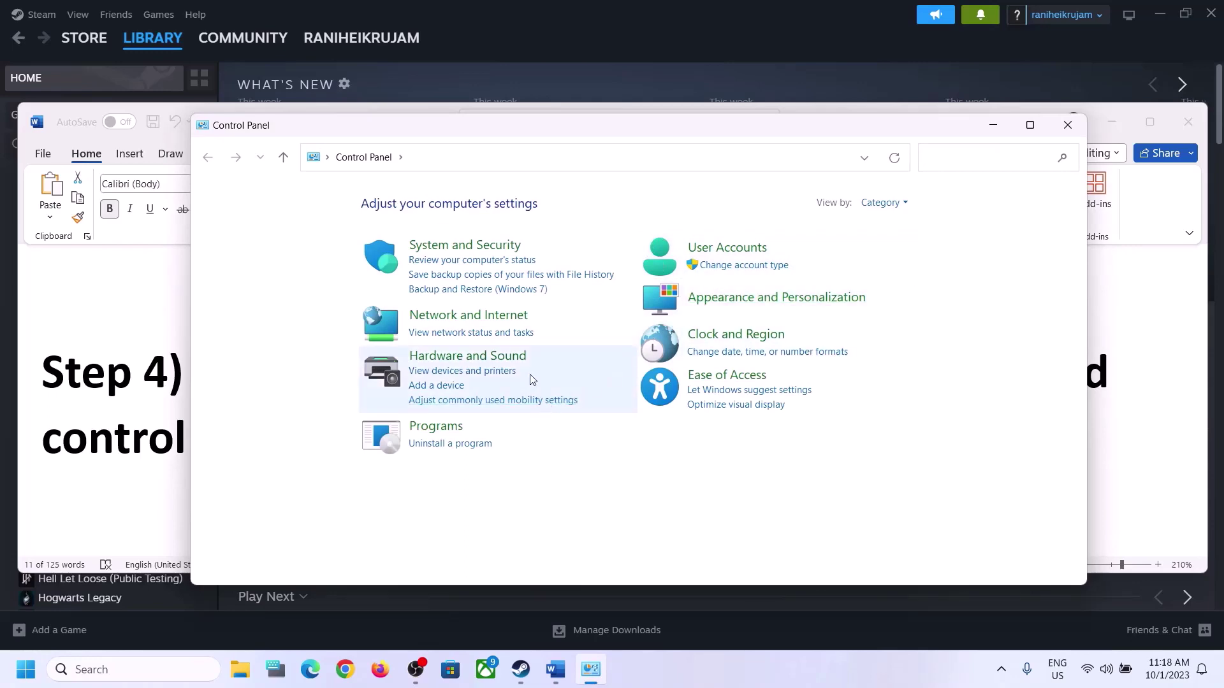
pyautogui.click(462, 355)
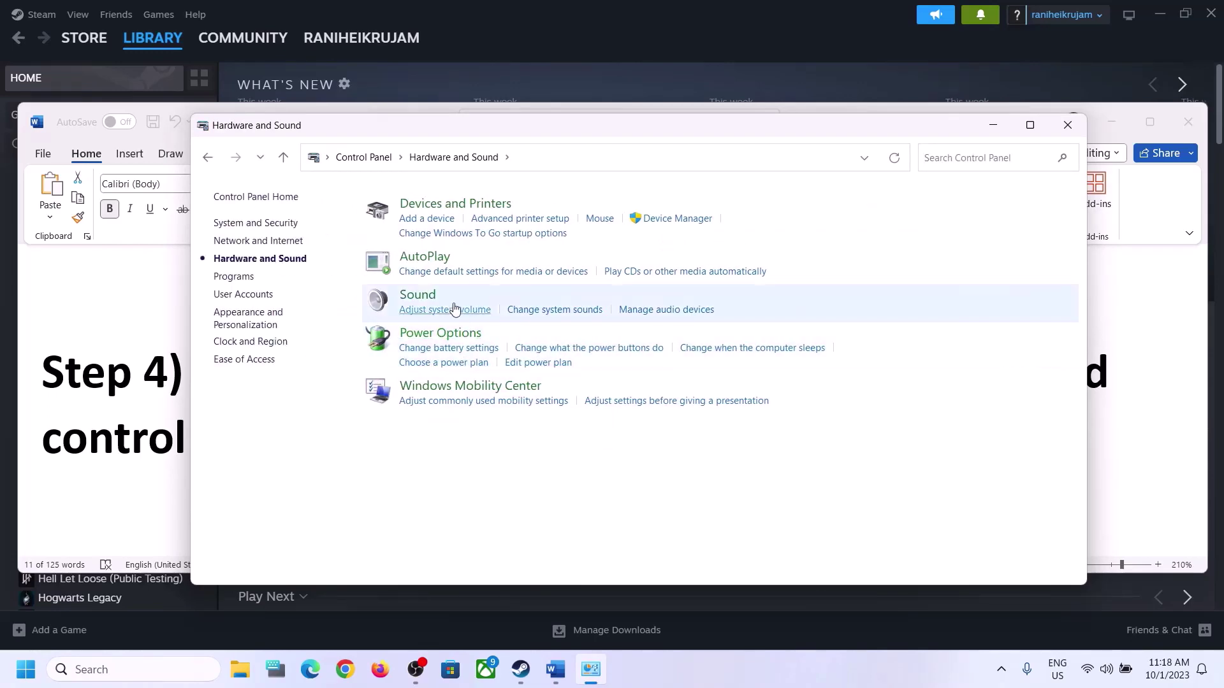
pyautogui.click(423, 299)
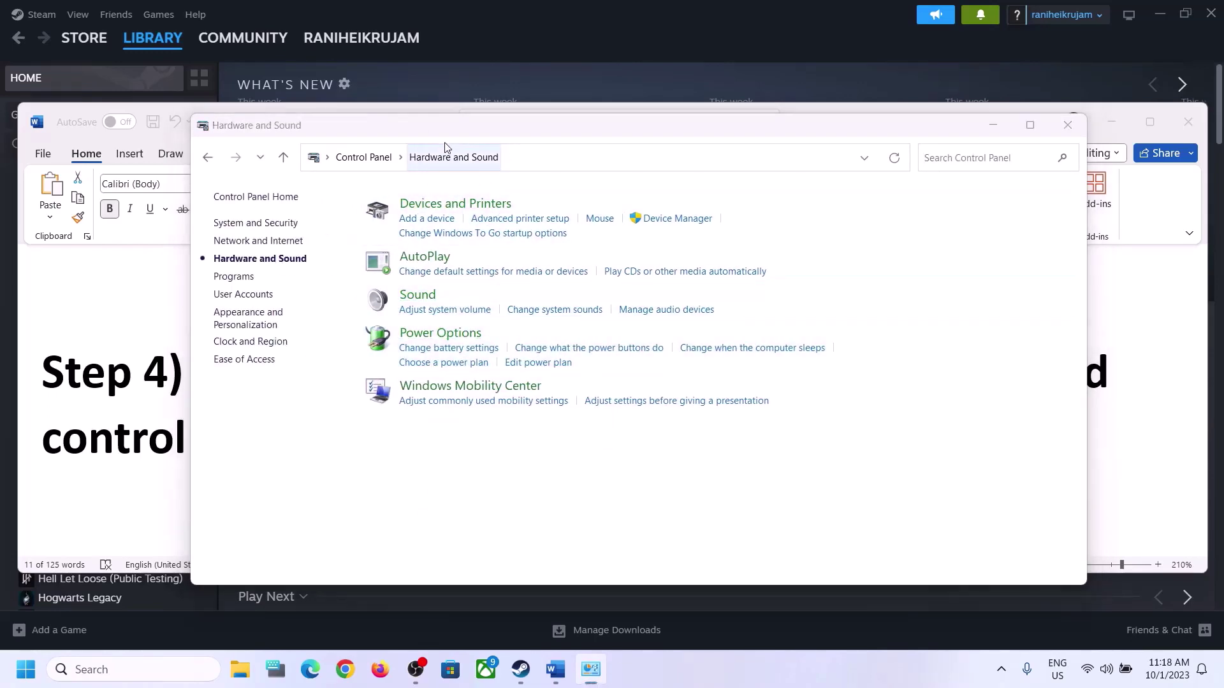
pyautogui.moveTo(303, 134); pyautogui.dragTo(579, 111)
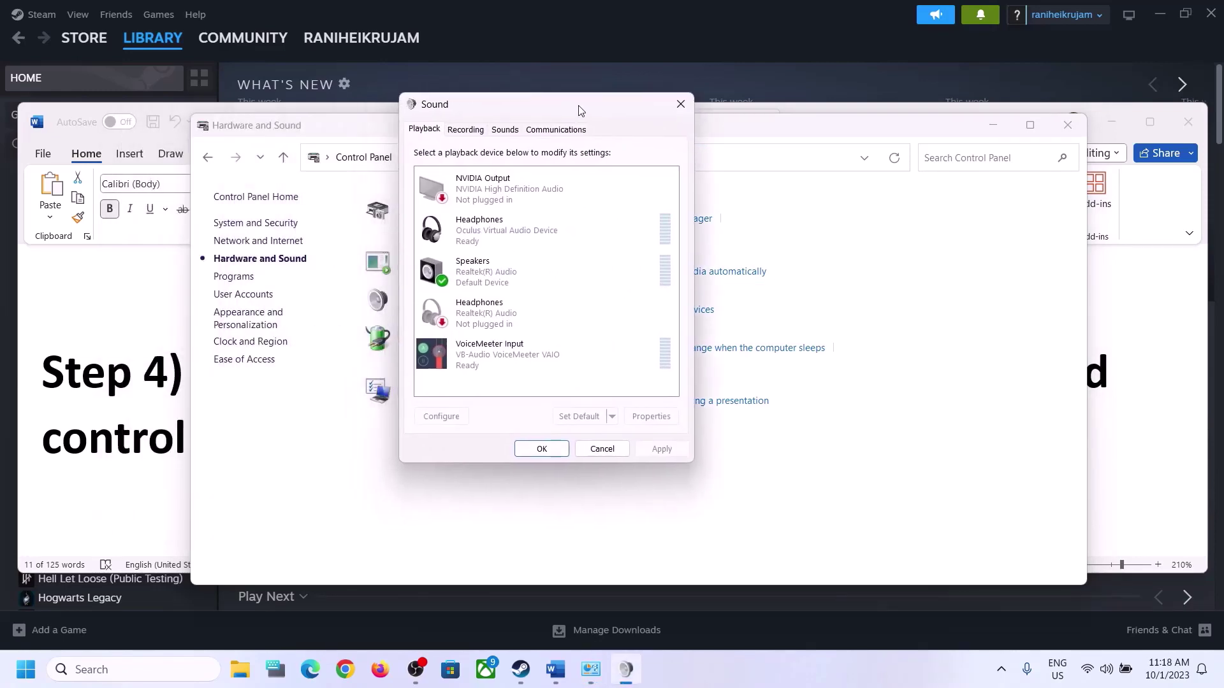
# - Open the Properties of the Realtek Speakers playback device
pyautogui.click(498, 283)
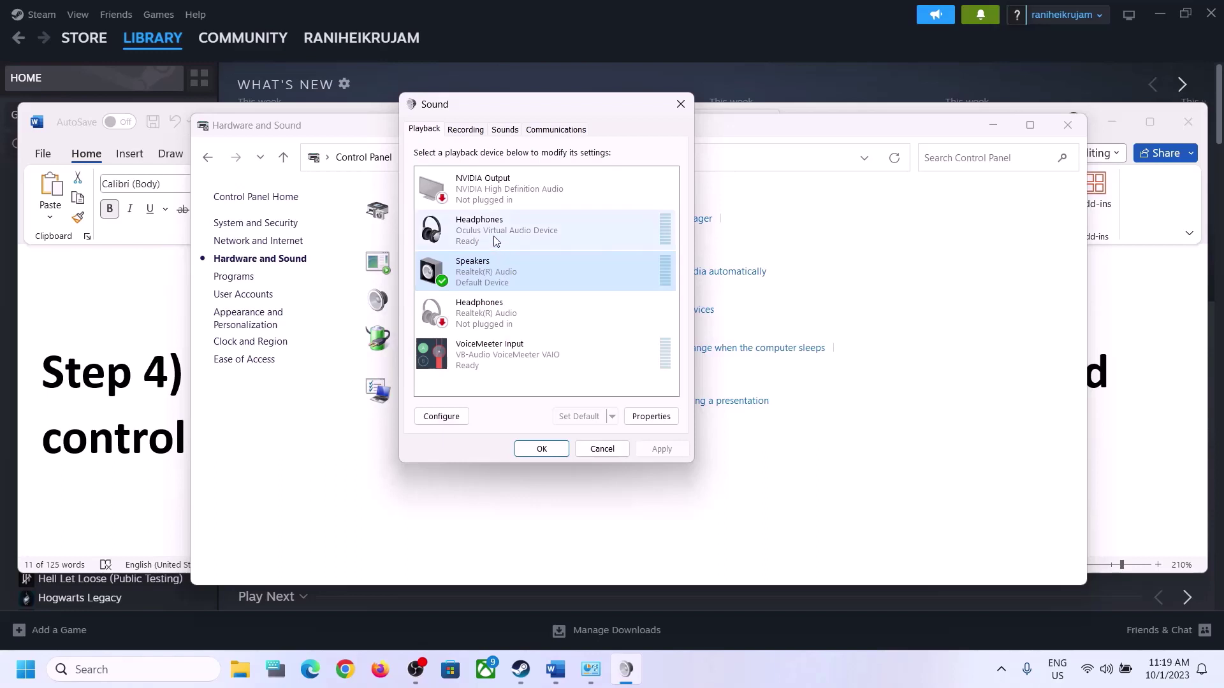
pyautogui.click(493, 235)
pyautogui.click(487, 271)
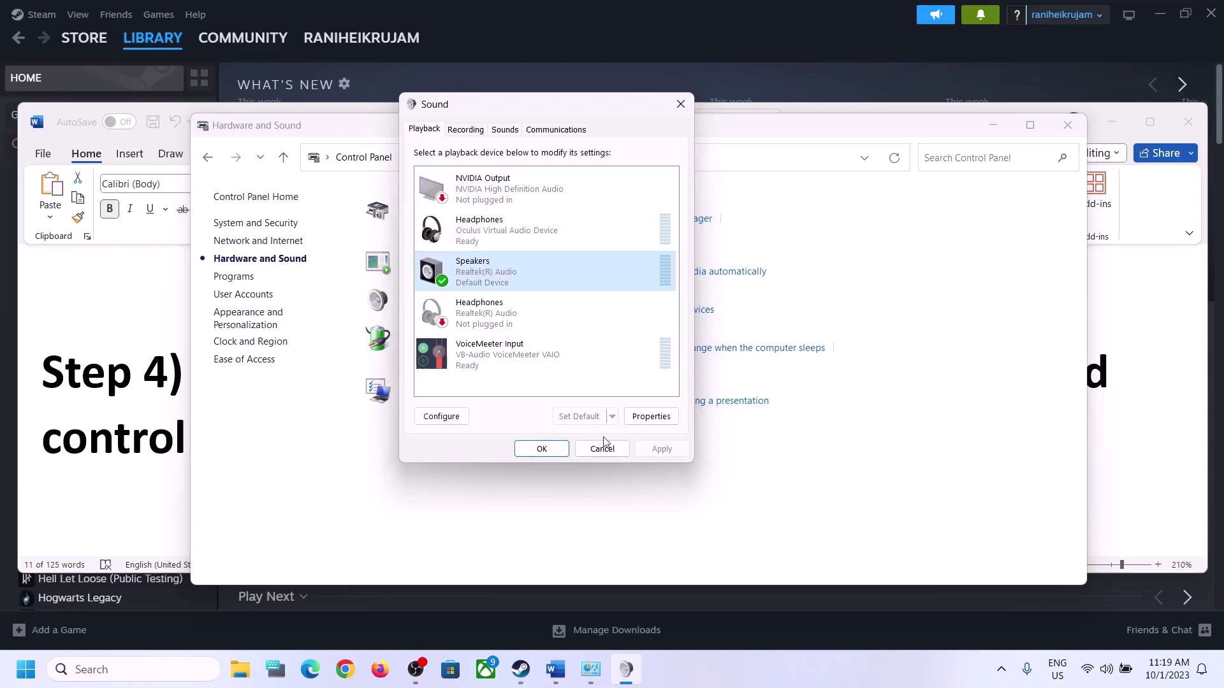
pyautogui.rightClick(499, 277)
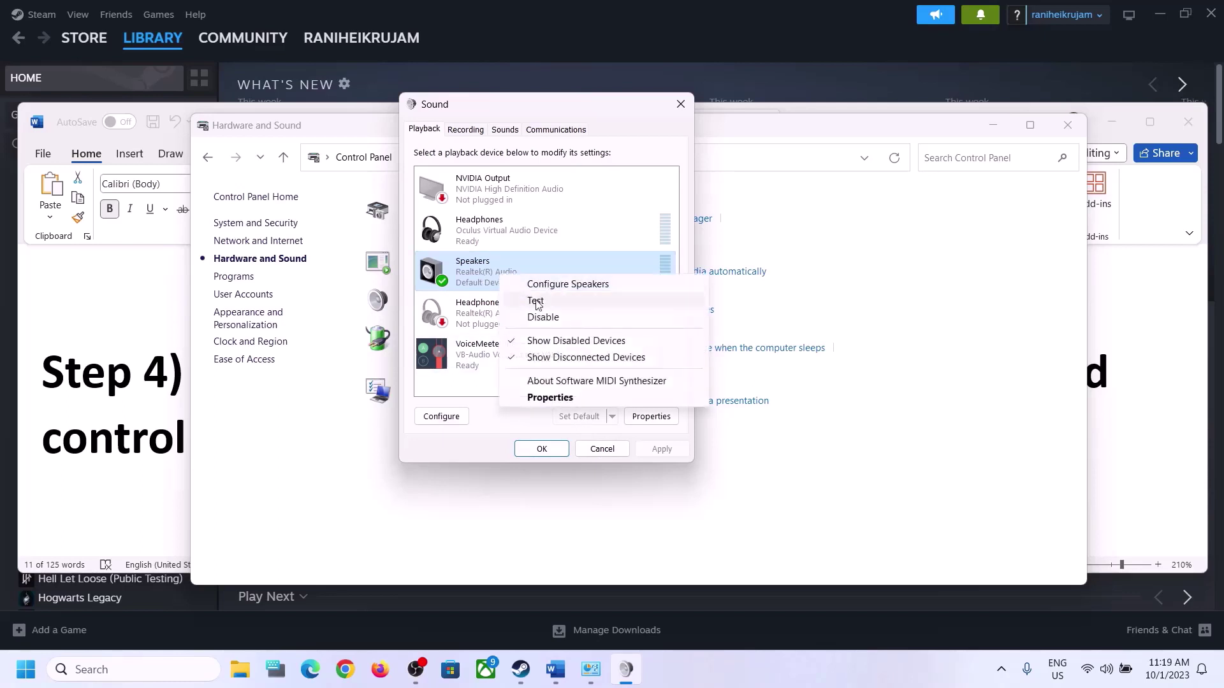
pyautogui.click(571, 396)
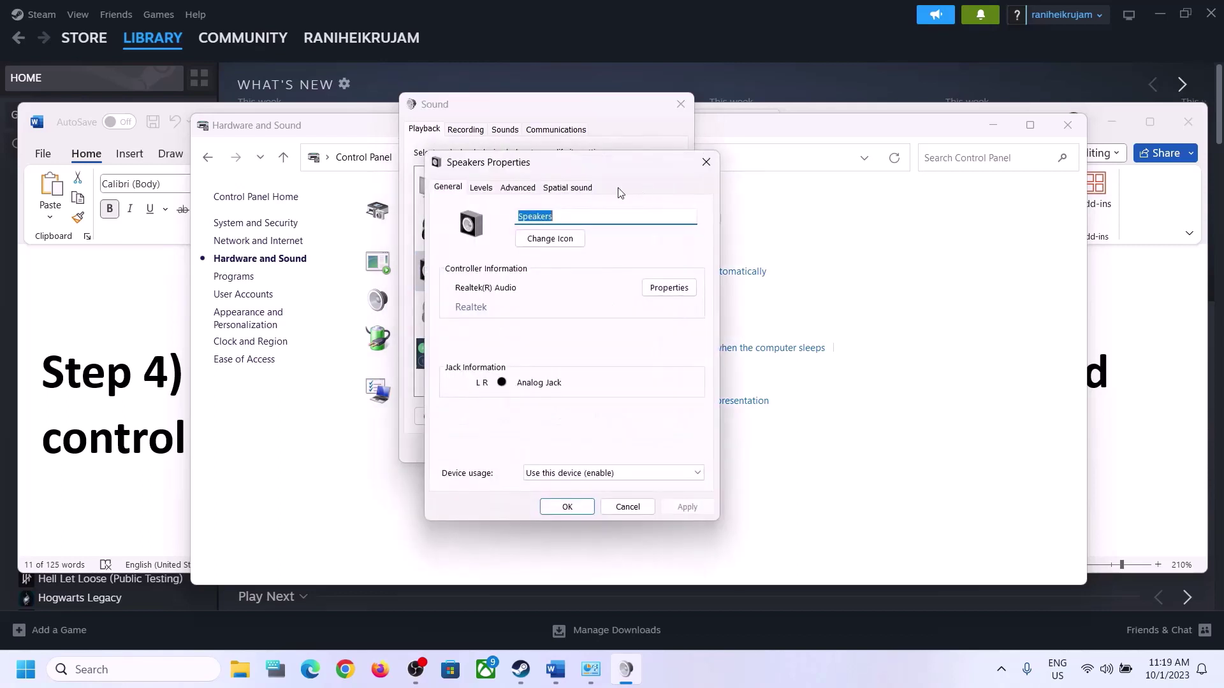
# - Set the Speakers default format to 24 bit, 48000 Hz, apply, and close both sound dialogs
pyautogui.click(518, 188)
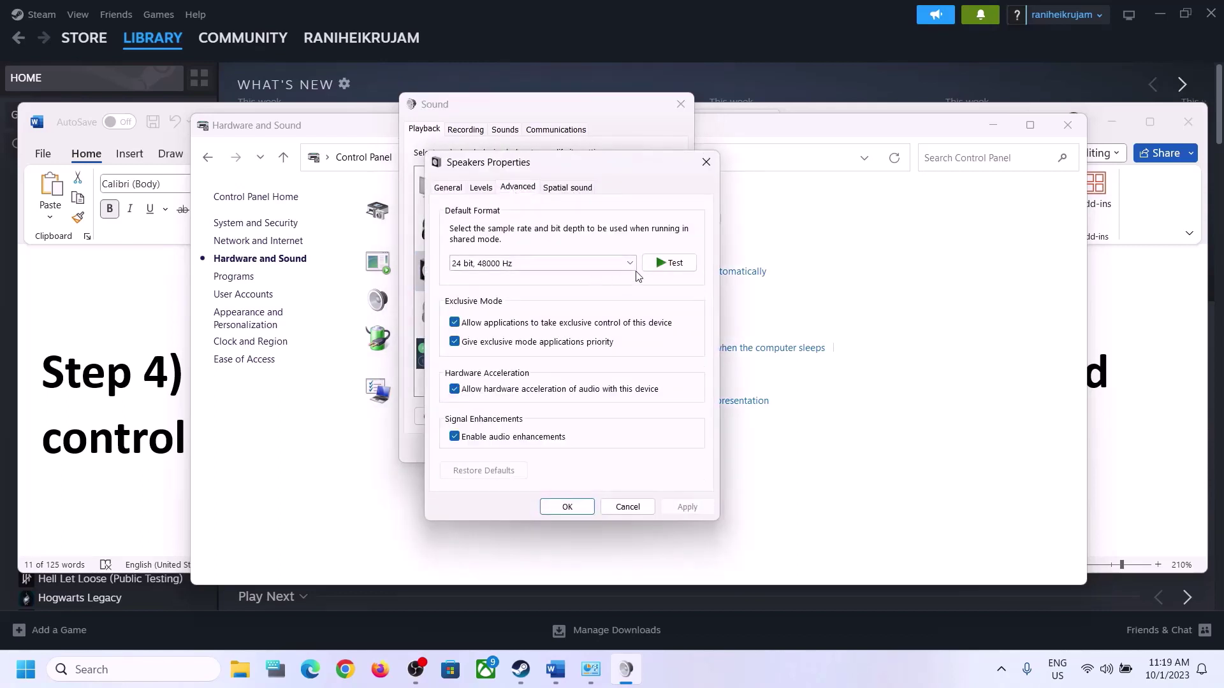
pyautogui.click(631, 267)
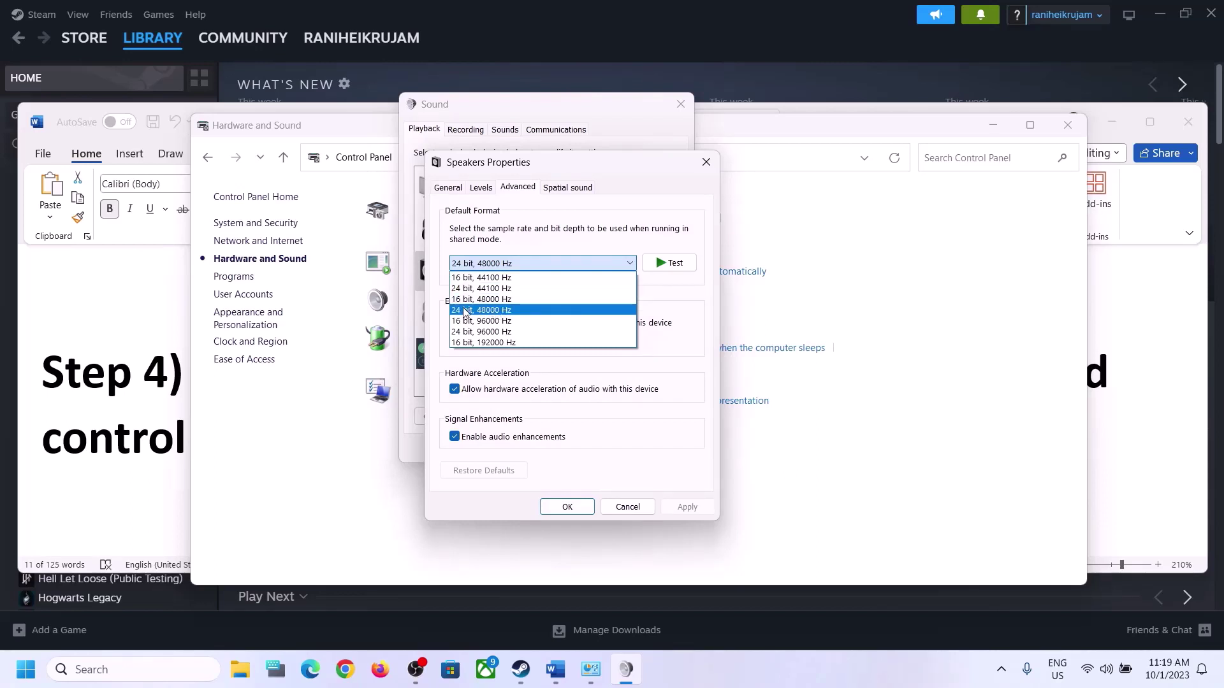
pyautogui.click(496, 301)
pyautogui.click(687, 507)
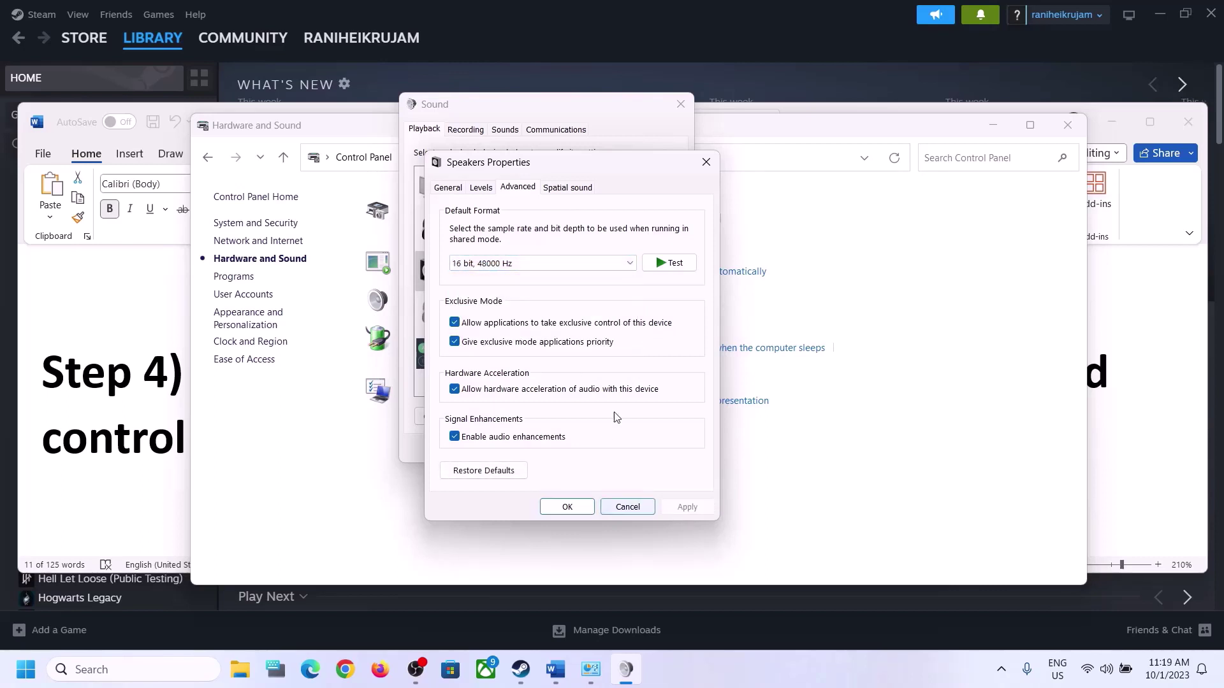
pyautogui.click(574, 262)
pyautogui.click(569, 321)
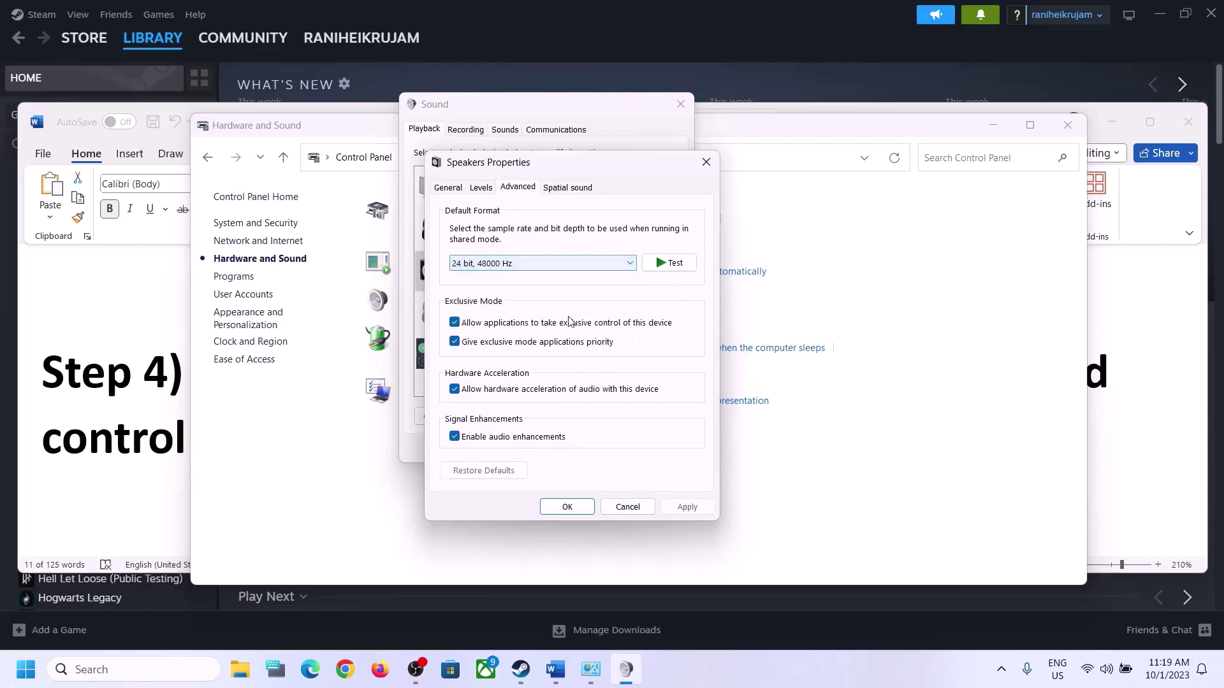
pyautogui.click(686, 507)
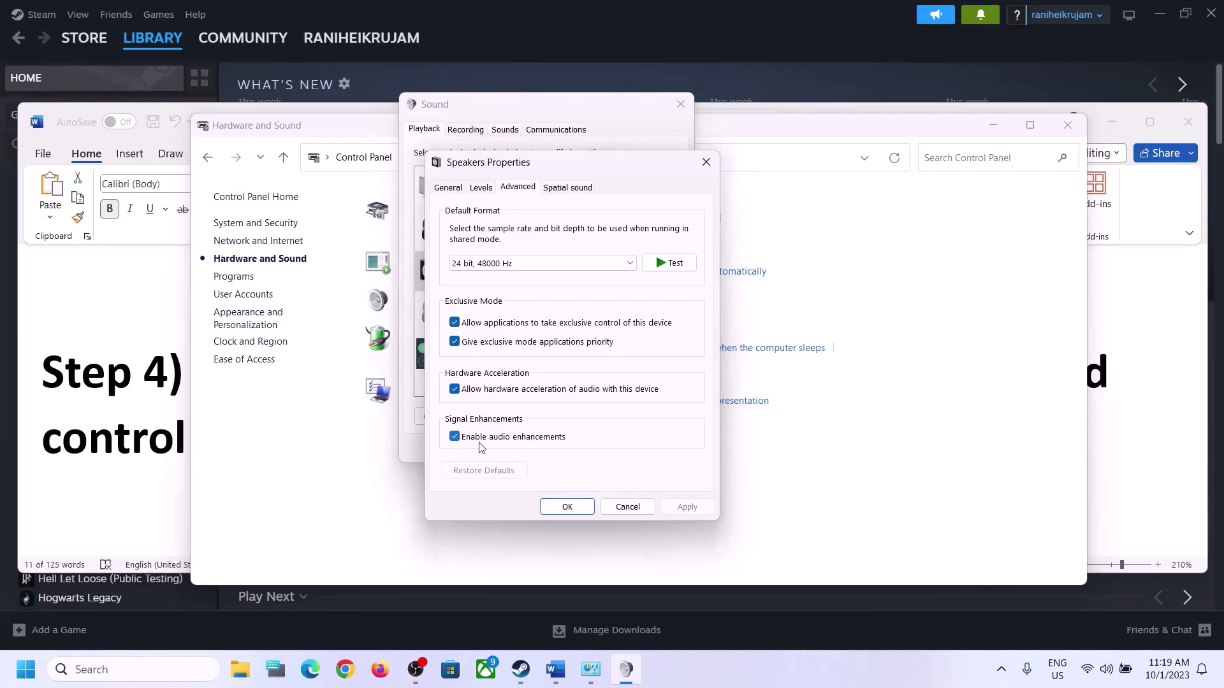
pyautogui.click(567, 508)
pyautogui.click(560, 448)
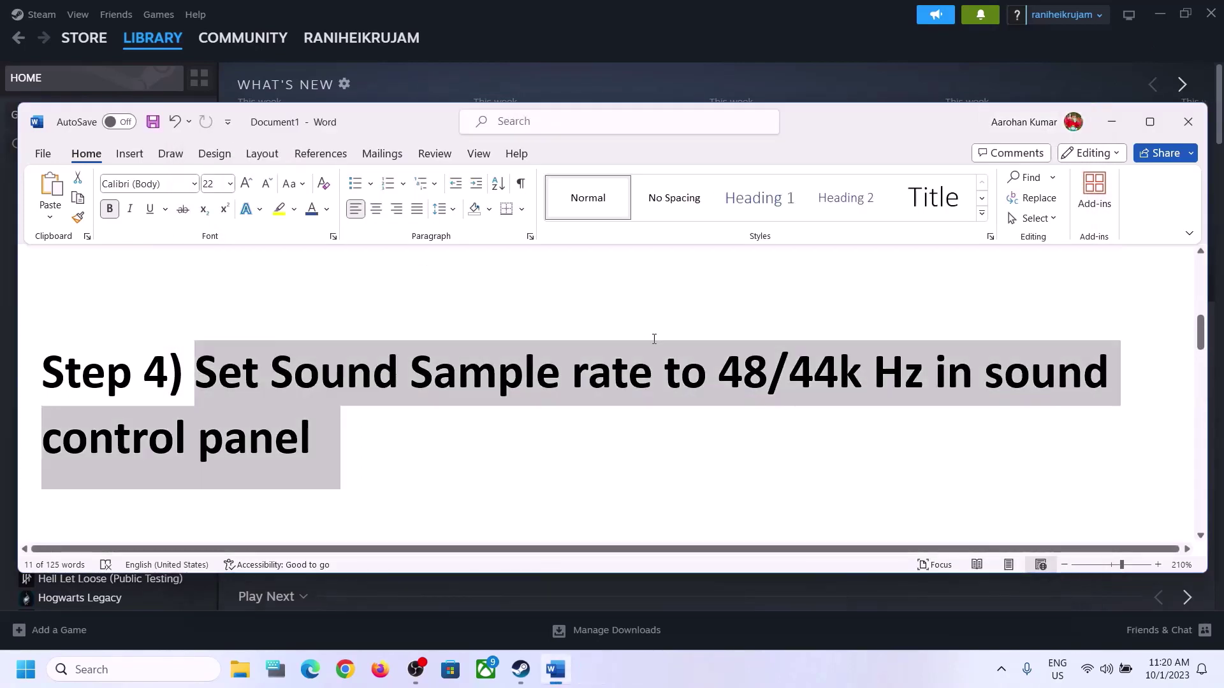
pyautogui.moveTo(705, 373); pyautogui.dragTo(935, 373)
pyautogui.click(379, 415)
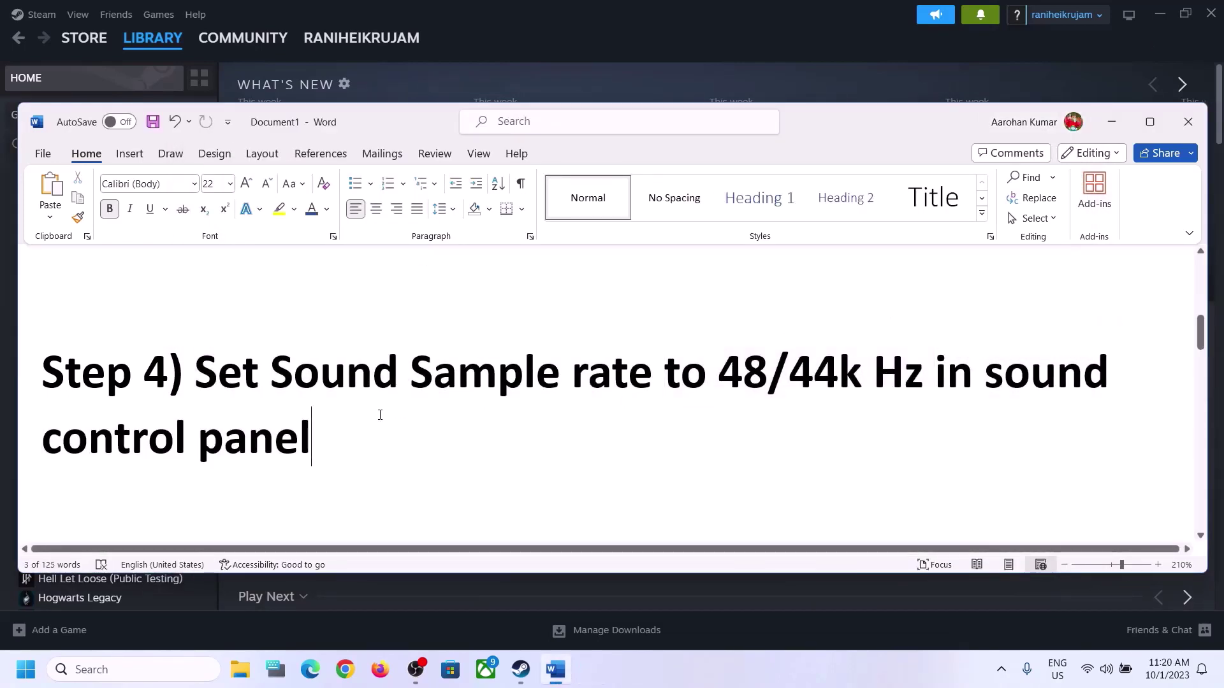
pyautogui.scroll(-1, 382, 416)
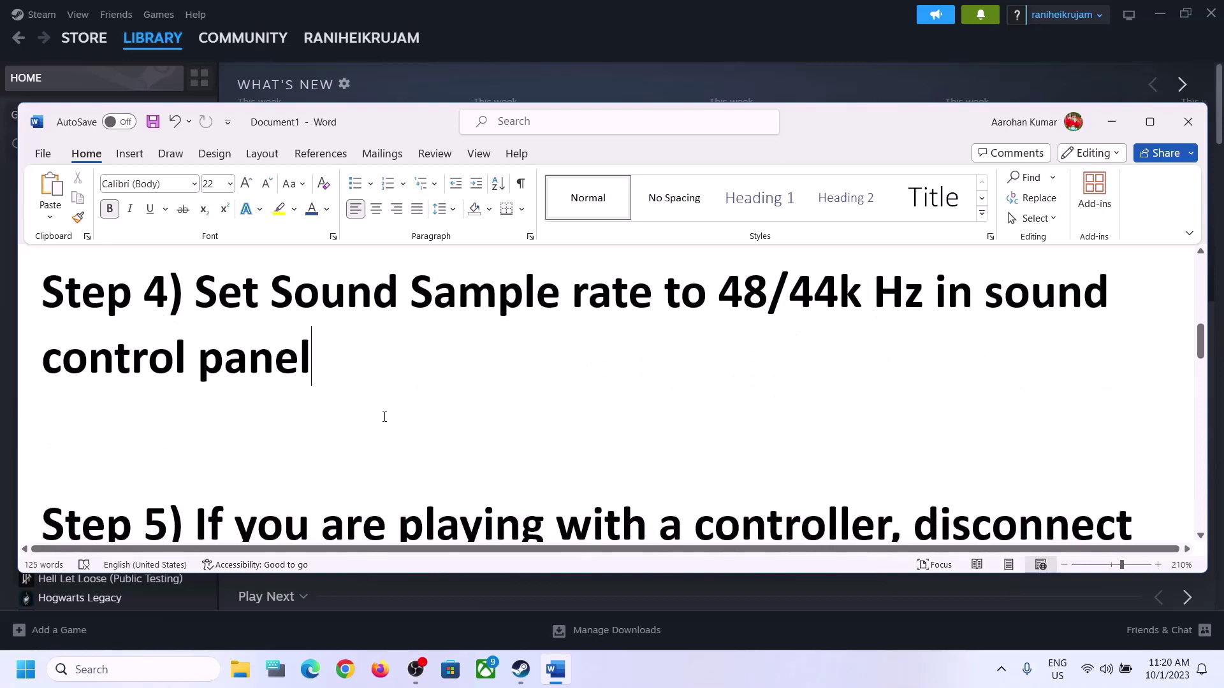
pyautogui.scroll(-2, 384, 416)
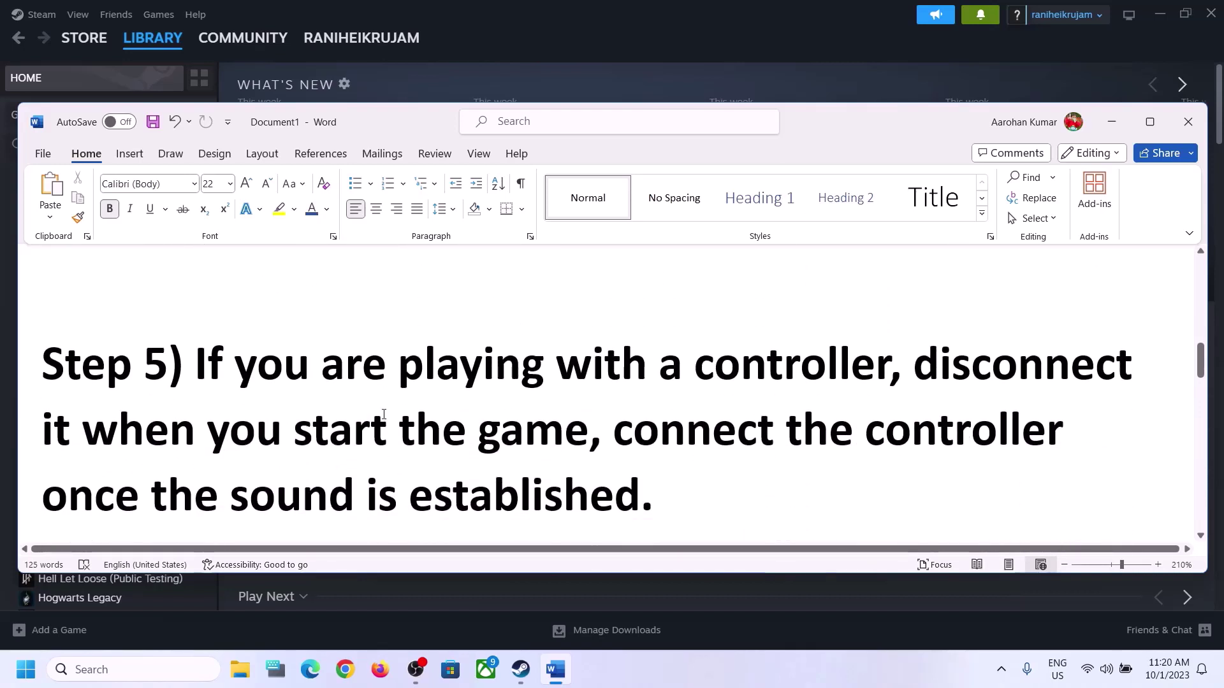
pyautogui.moveTo(212, 355); pyautogui.dragTo(562, 445)
pyautogui.click(918, 367)
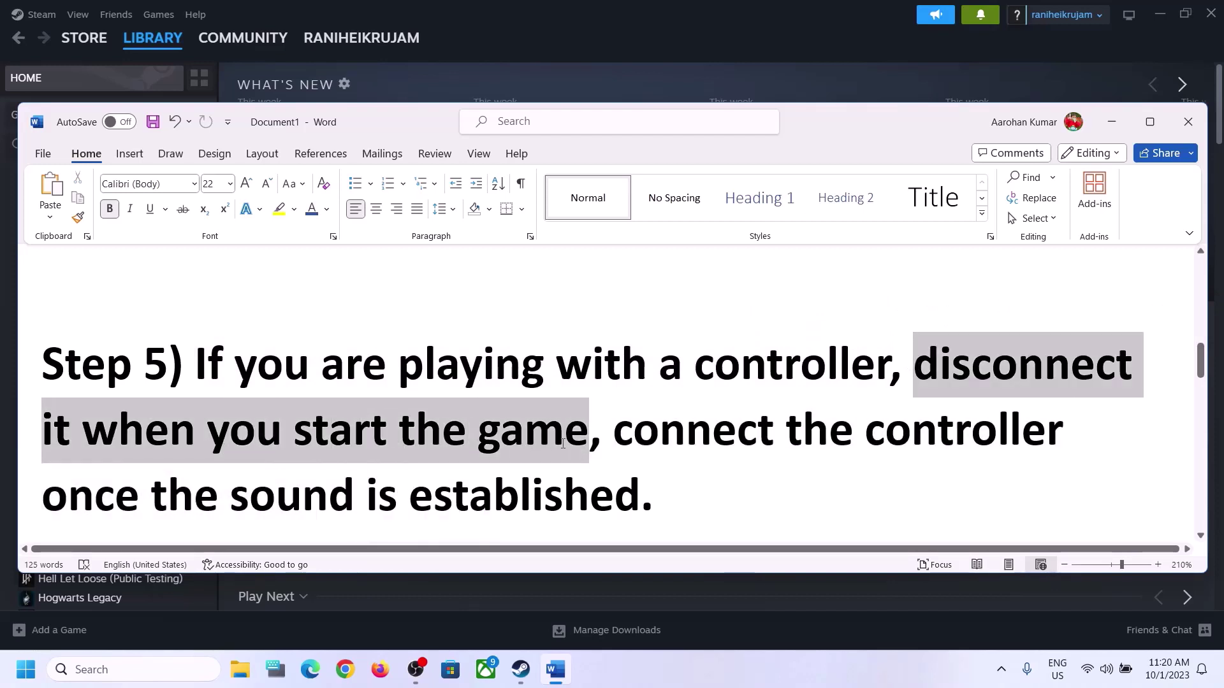
pyautogui.click(971, 365)
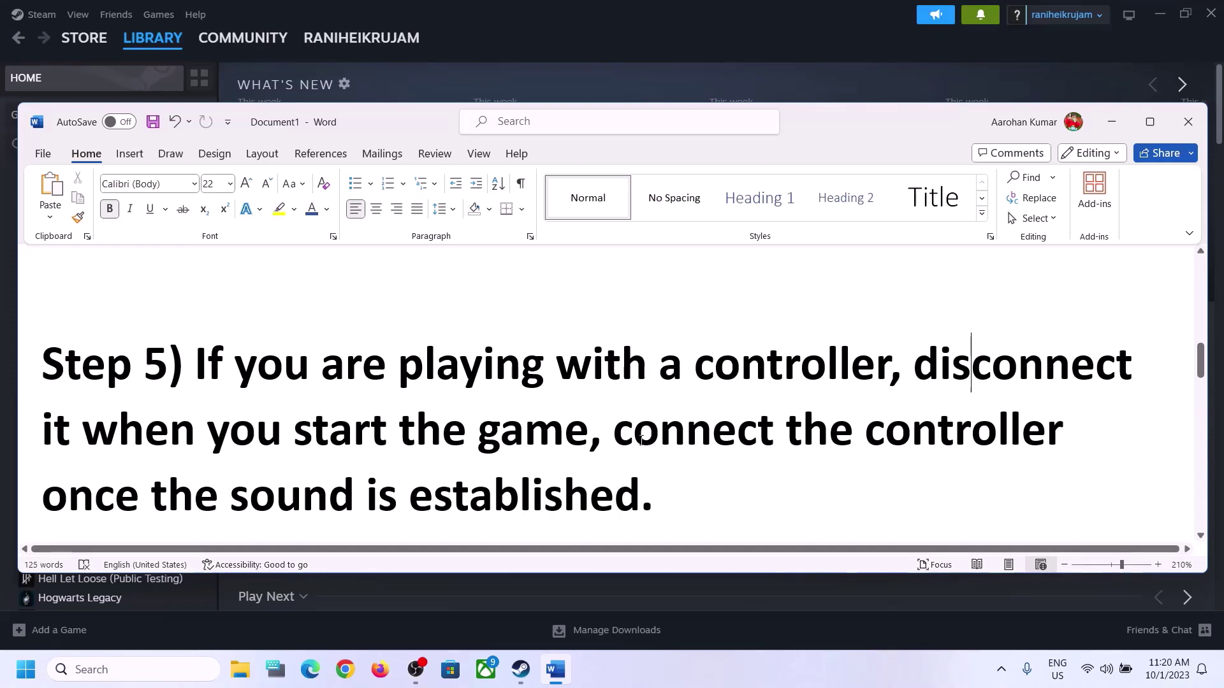
pyautogui.moveTo(641, 438); pyautogui.dragTo(1073, 437)
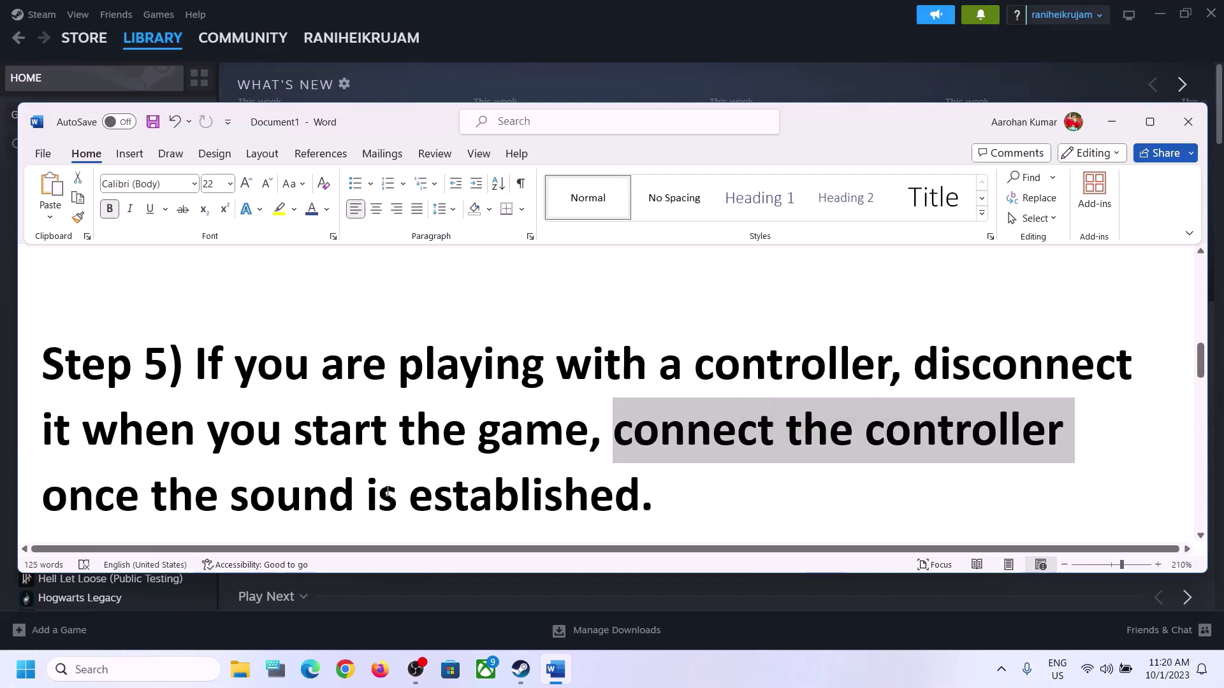
pyautogui.moveTo(94, 512); pyautogui.dragTo(639, 504)
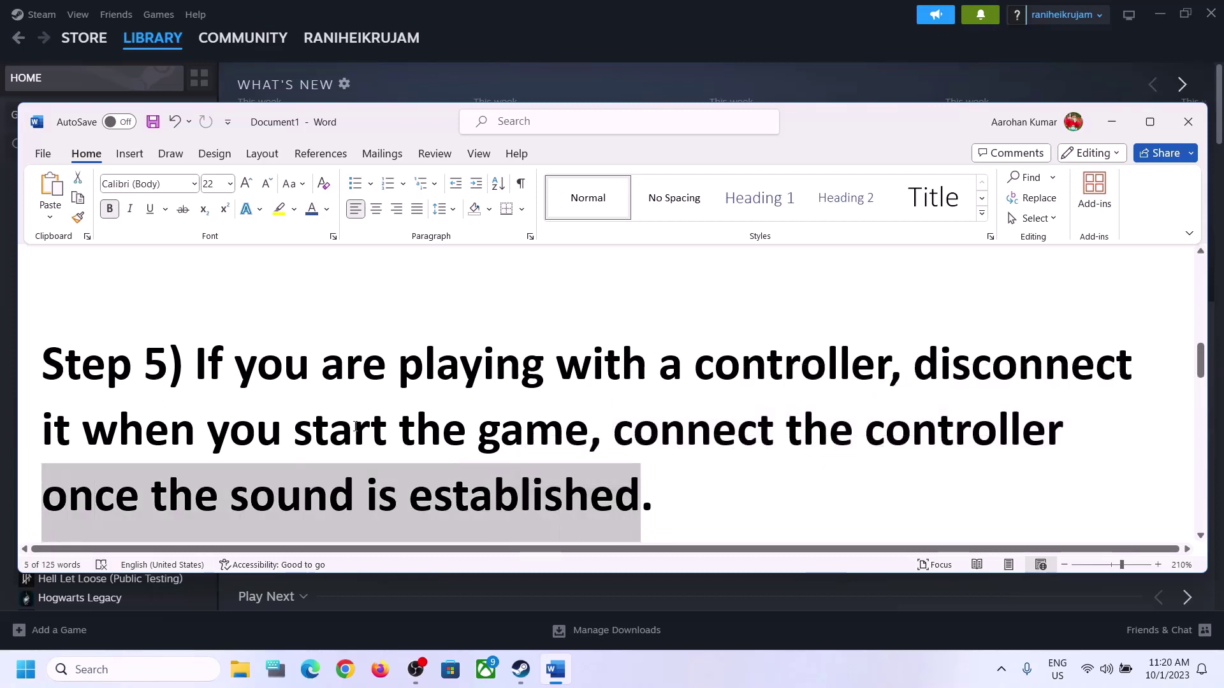
pyautogui.click(373, 392)
pyautogui.scroll(-4, 383, 398)
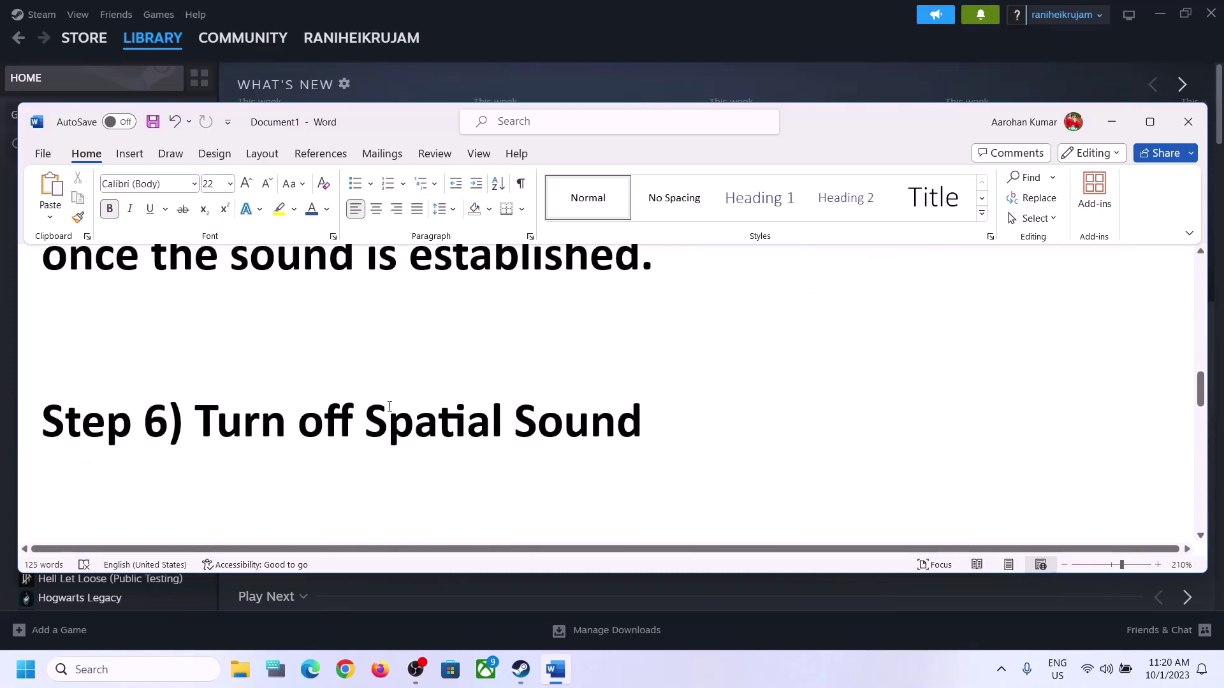
# - Highlight the Spatial Sound off note in Step 6, then glance at Sound settings and close it
pyautogui.moveTo(297, 433); pyautogui.dragTo(800, 464)
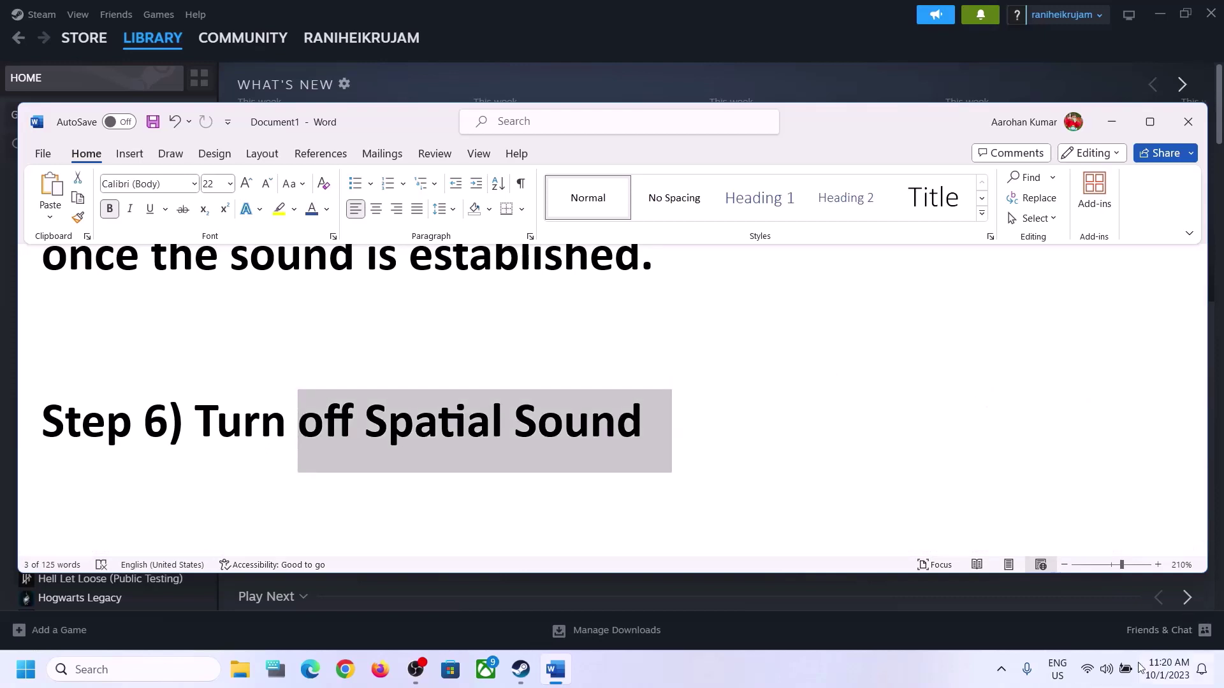
pyautogui.rightClick(1108, 676)
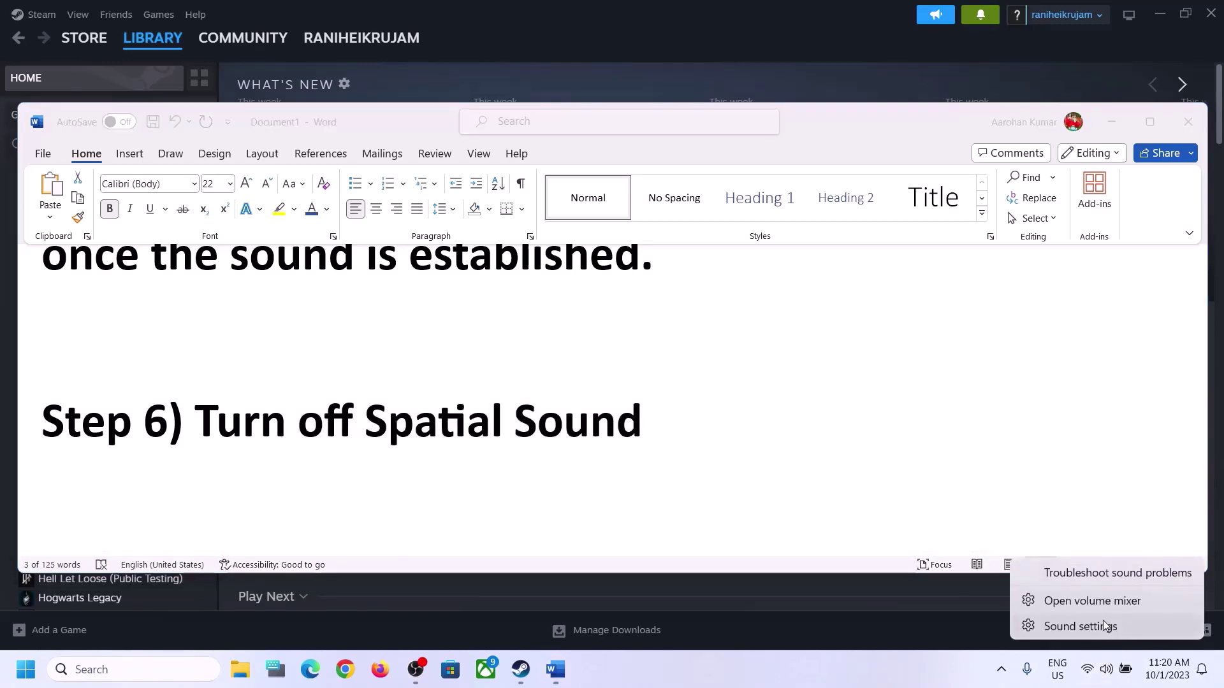
pyautogui.click(1104, 625)
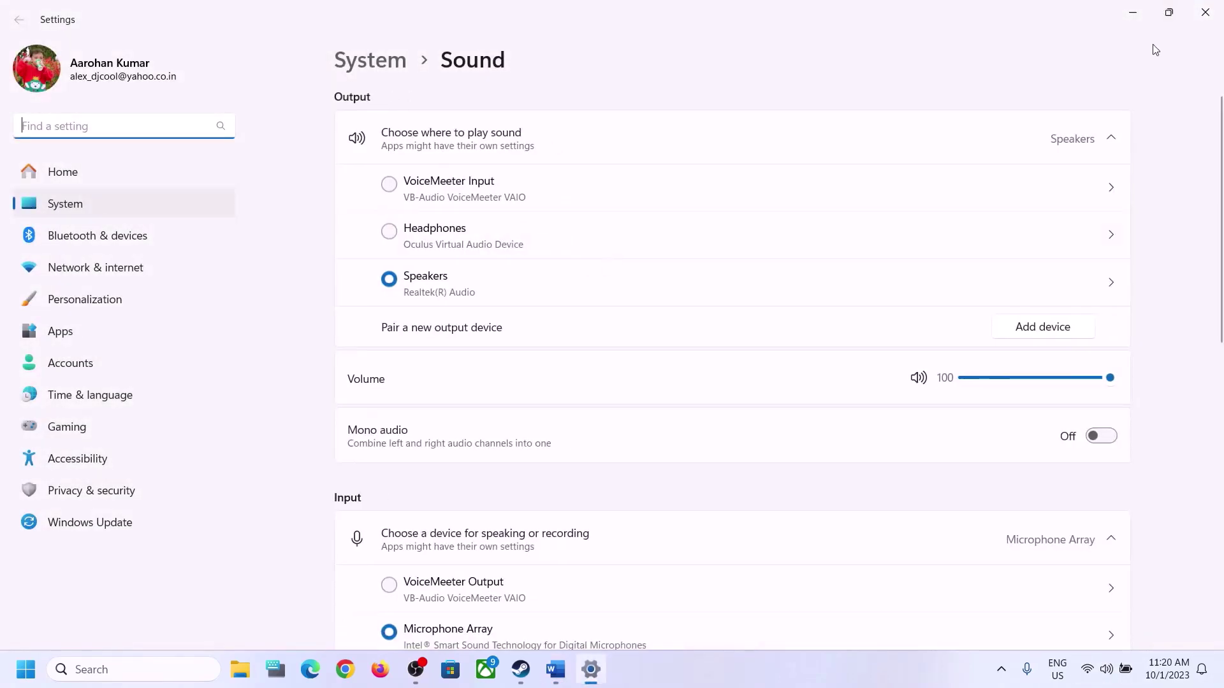
pyautogui.click(1205, 12)
# - Search 'control' and open Control Panel > Hardware and Sound > Sound, centring the dialog
pyautogui.click(131, 671)
pyautogui.write('c')
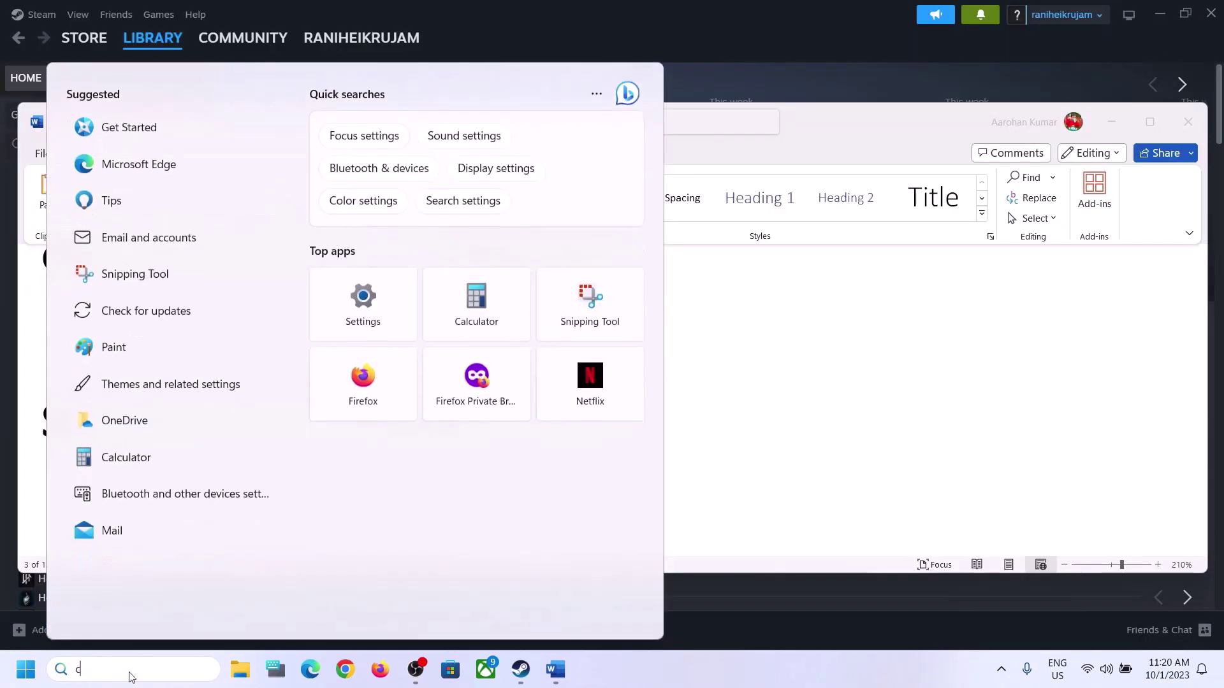
pyautogui.write('ontrol')
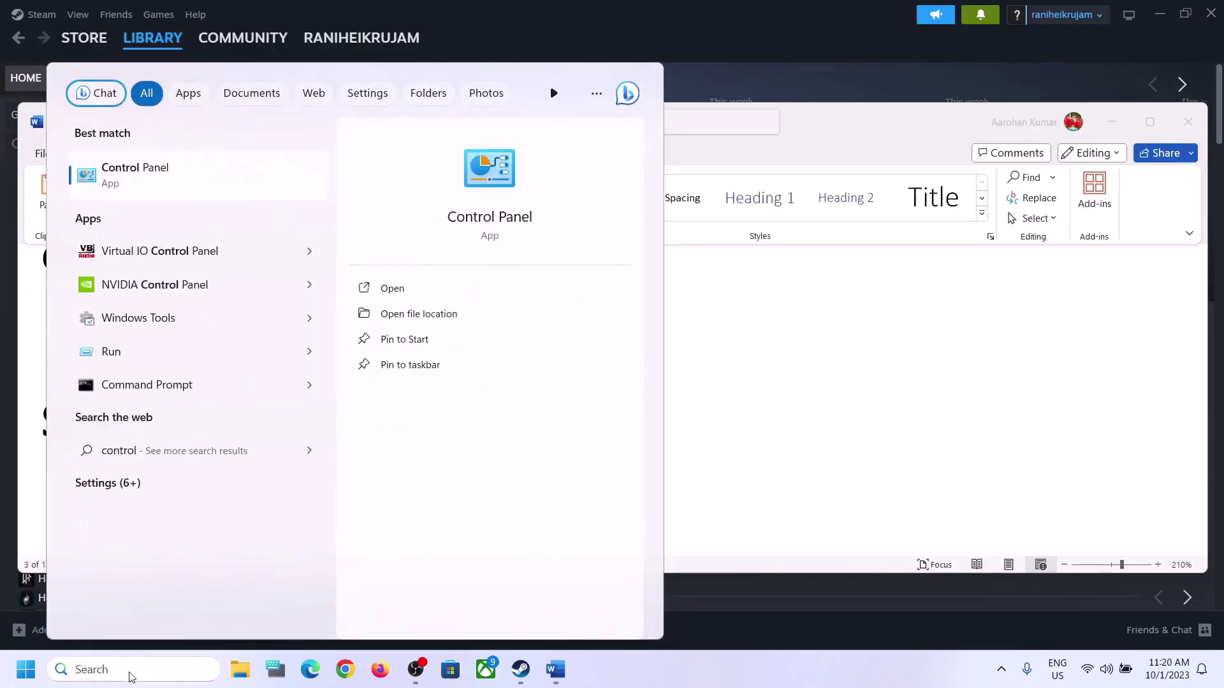
pyautogui.press('Return')
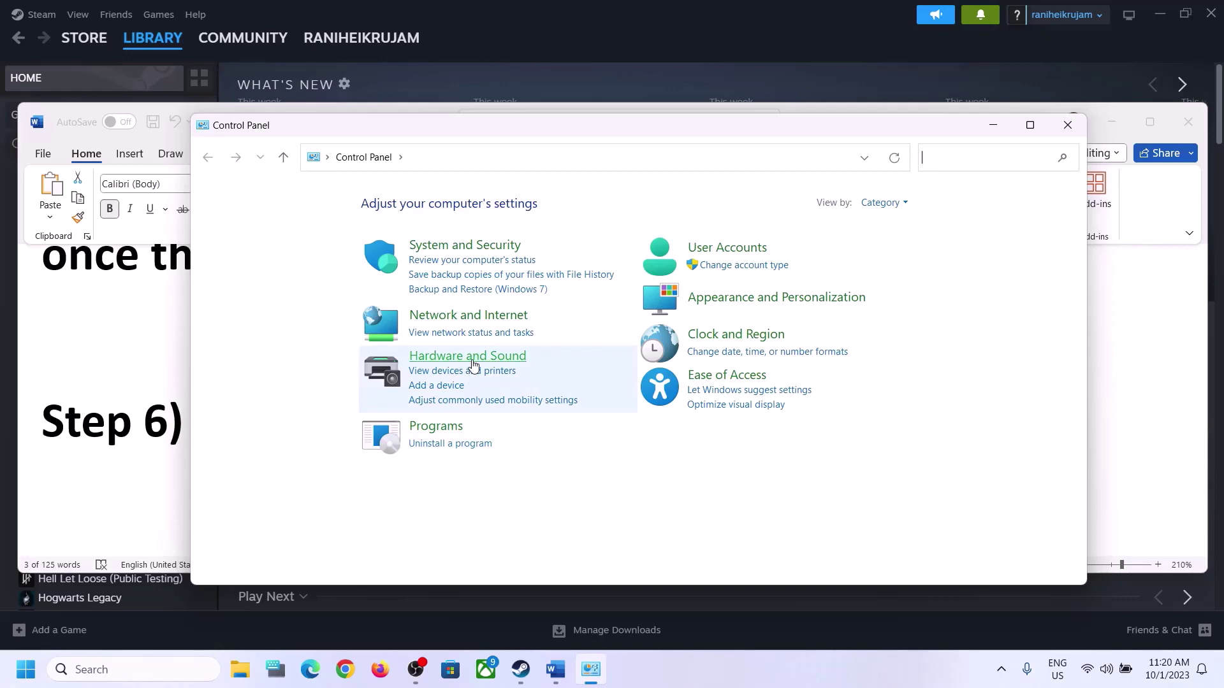
pyautogui.click(473, 361)
pyautogui.click(424, 310)
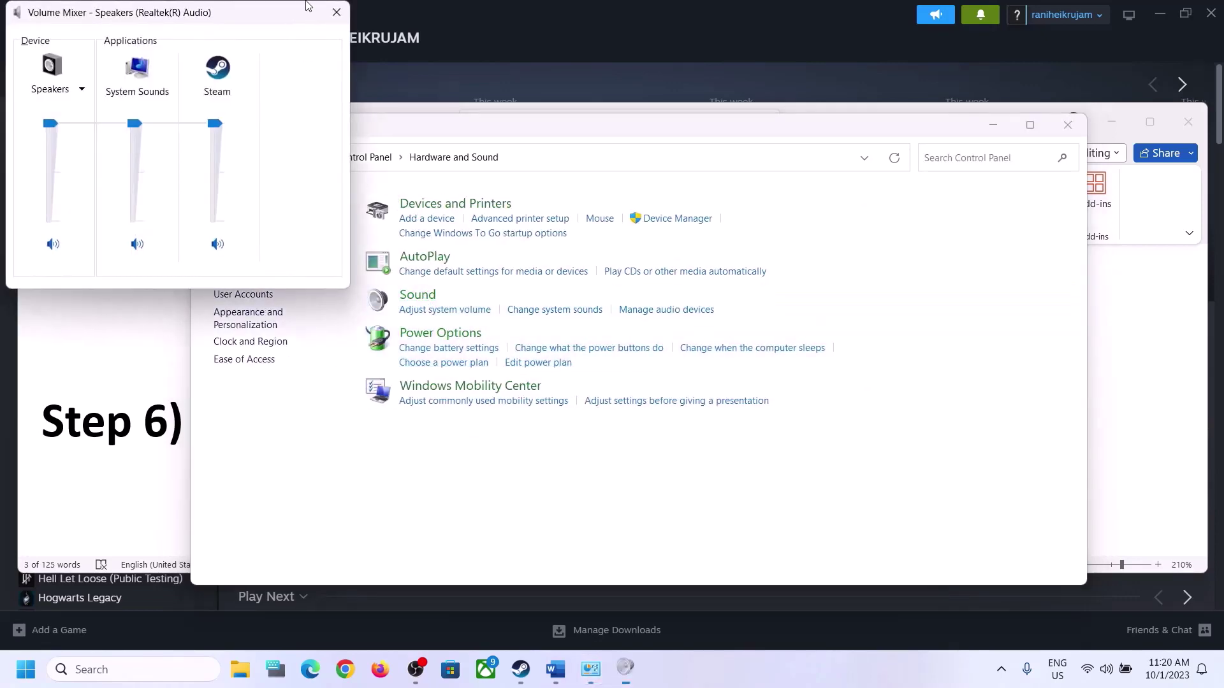
pyautogui.click(336, 12)
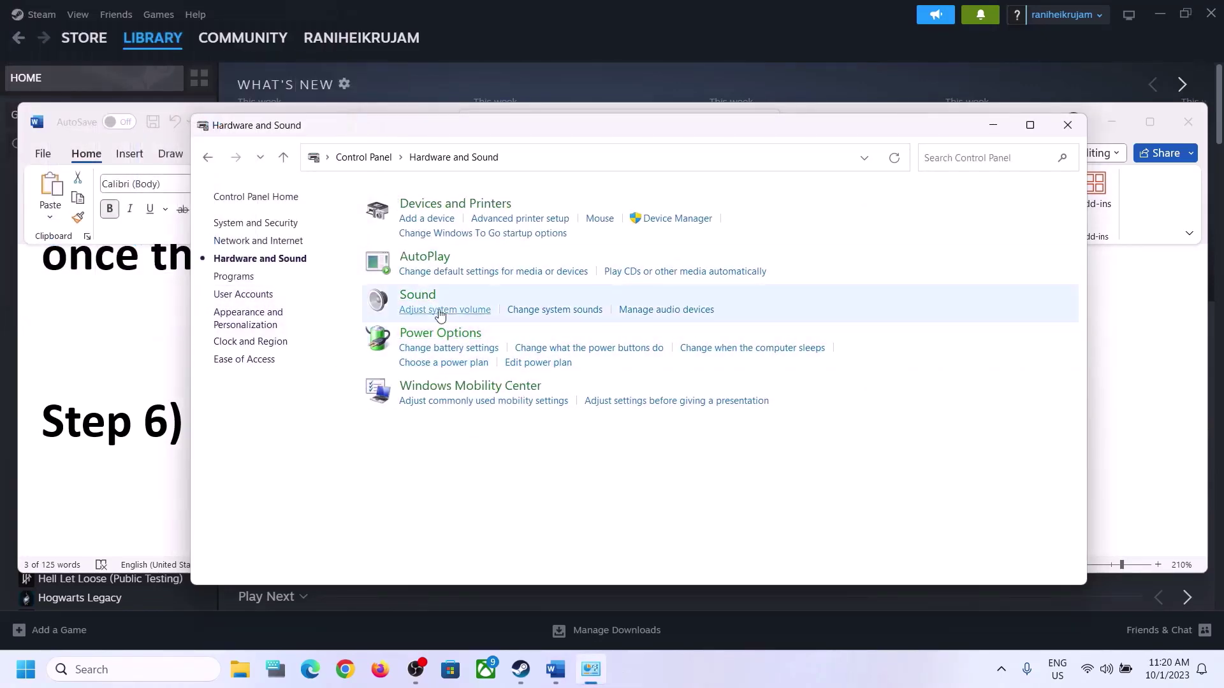
pyautogui.click(418, 295)
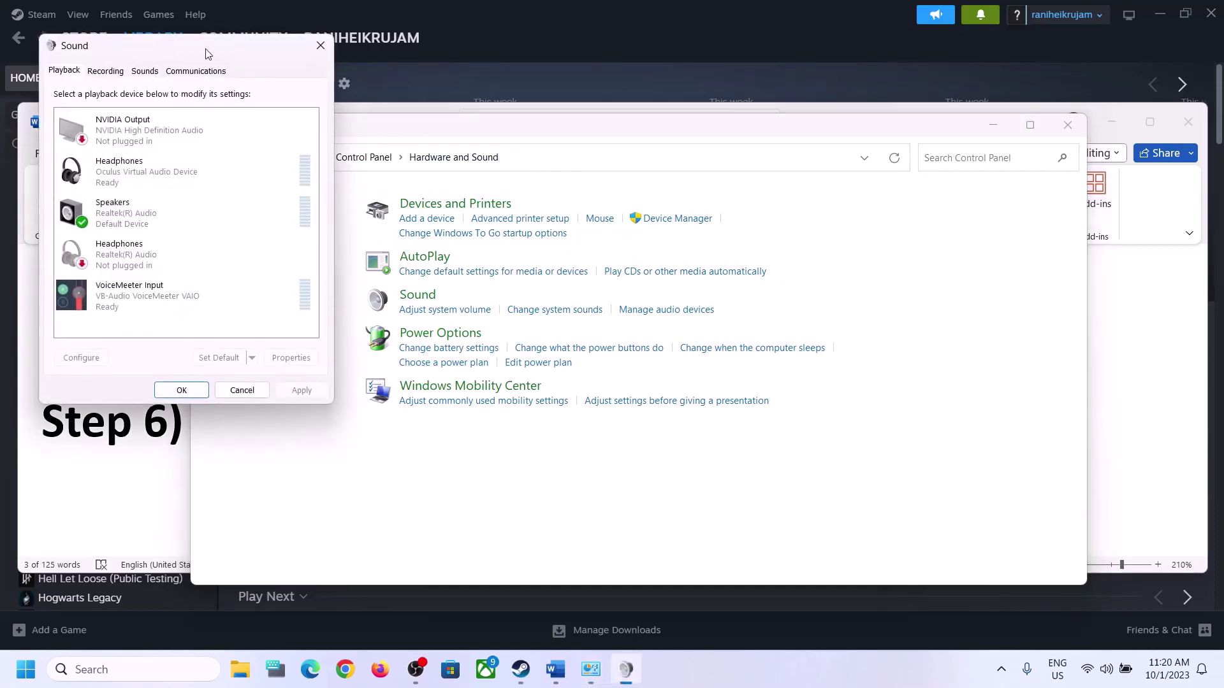
pyautogui.moveTo(205, 53); pyautogui.dragTo(607, 99)
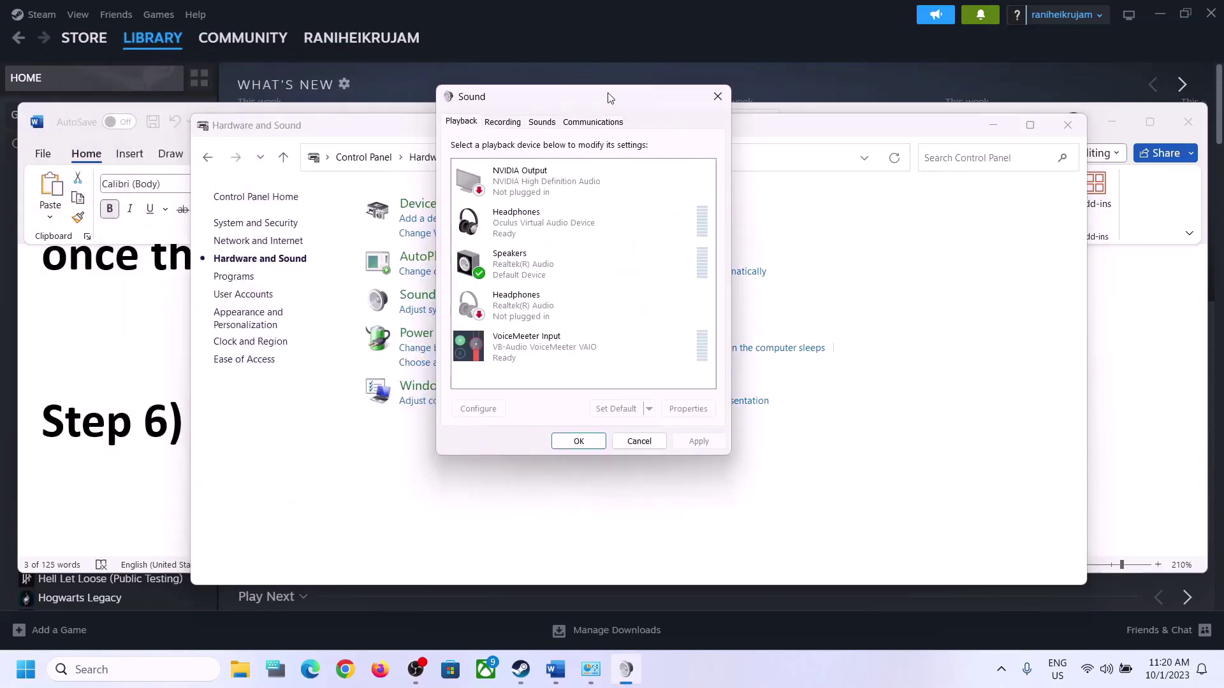
# - In Speakers Properties, keep the Spatial sound format Off, apply, and close both dialogs
pyautogui.click(532, 274)
pyautogui.rightClick(532, 272)
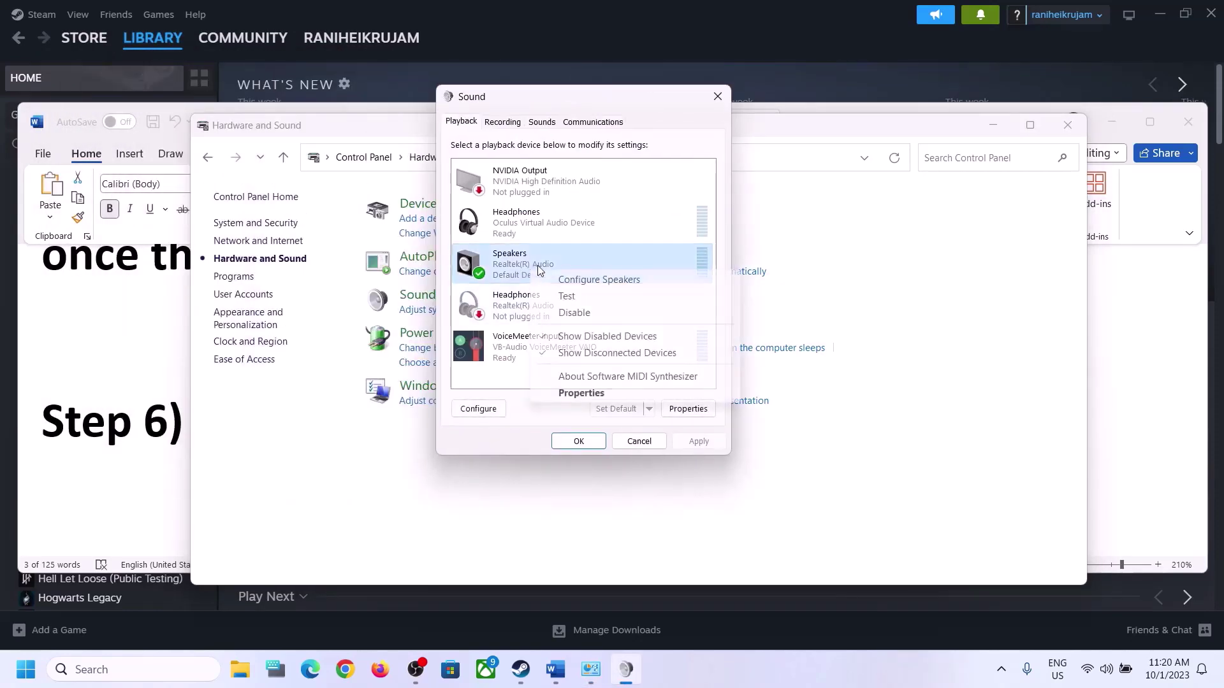
pyautogui.click(581, 394)
pyautogui.click(603, 180)
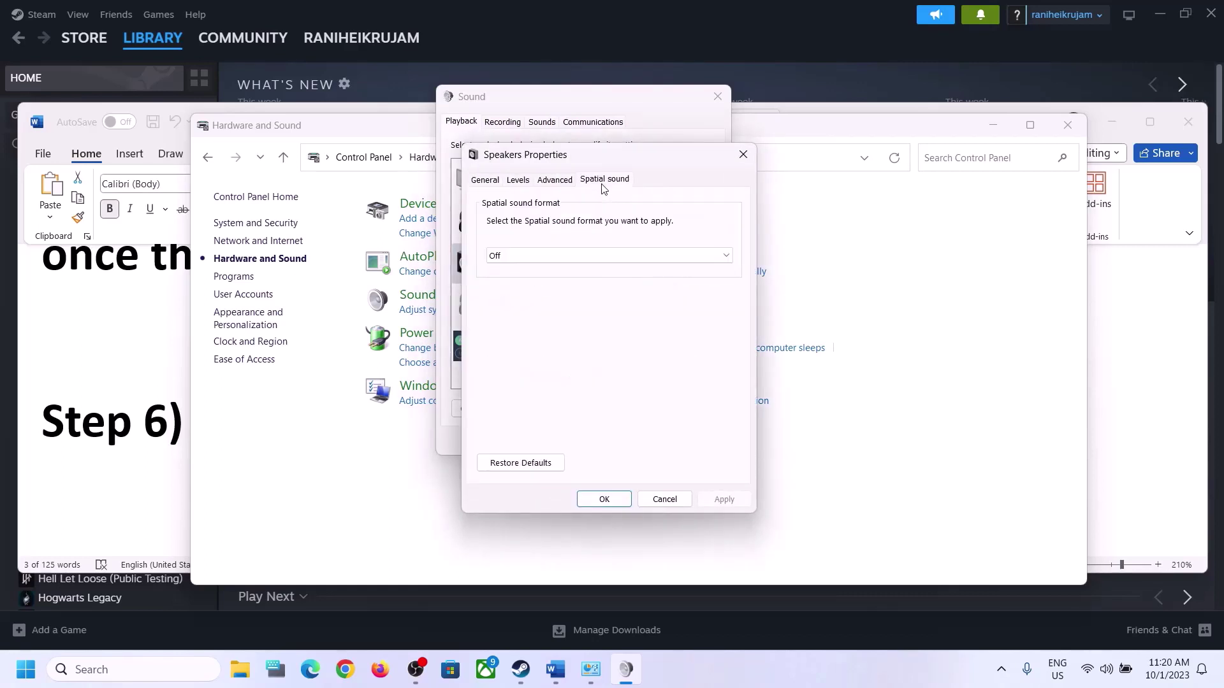
pyautogui.click(558, 255)
pyautogui.click(517, 266)
pyautogui.click(720, 499)
pyautogui.click(615, 501)
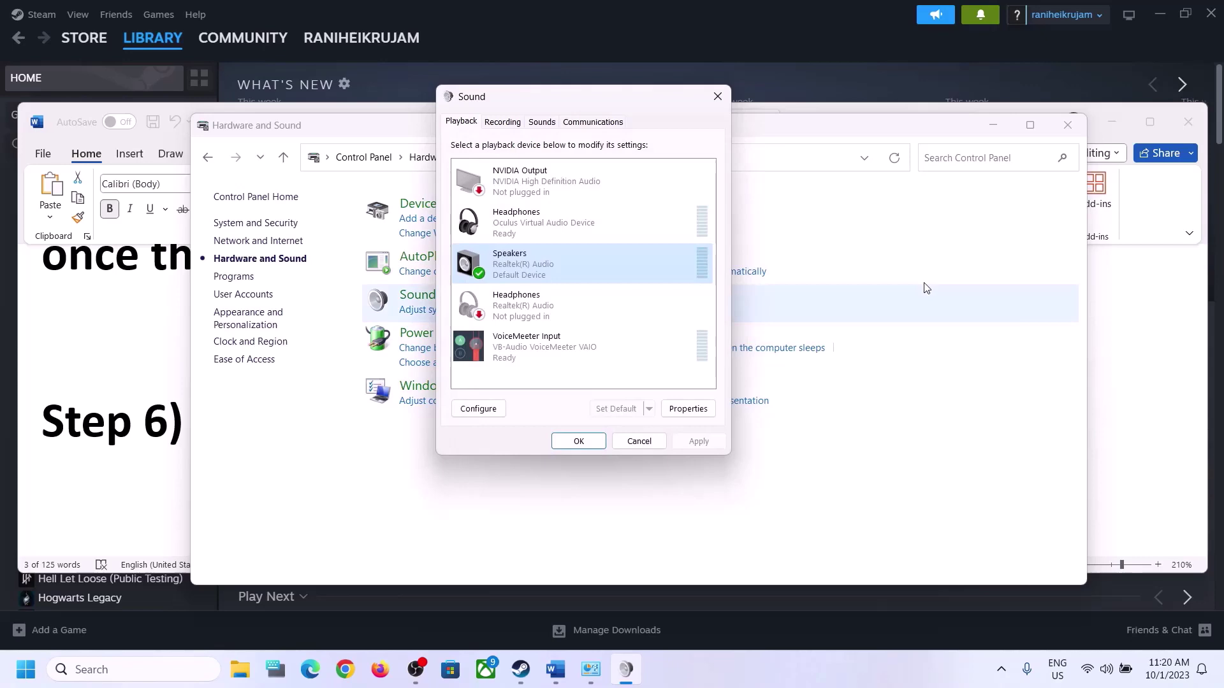
pyautogui.click(718, 97)
# - Highlight the Oculus/voicemeeter and recording/playback phrases in Word's Step 7
pyautogui.click(126, 400)
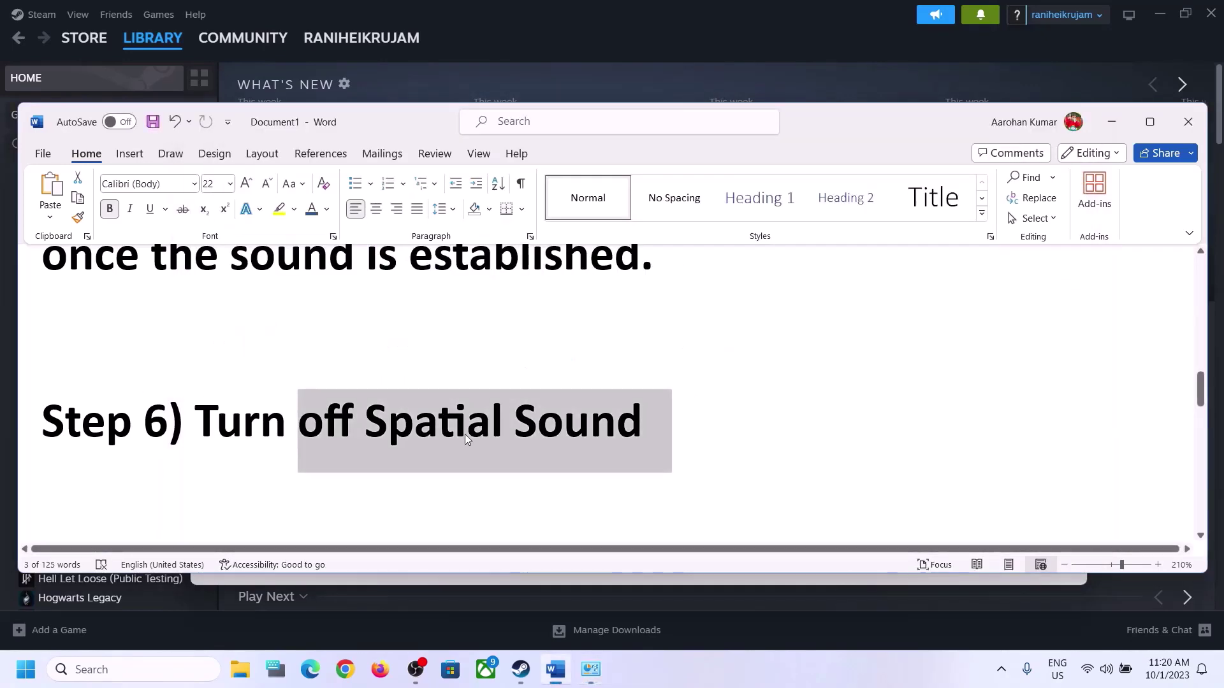
pyautogui.scroll(-5, 466, 435)
pyautogui.scroll(1, 466, 435)
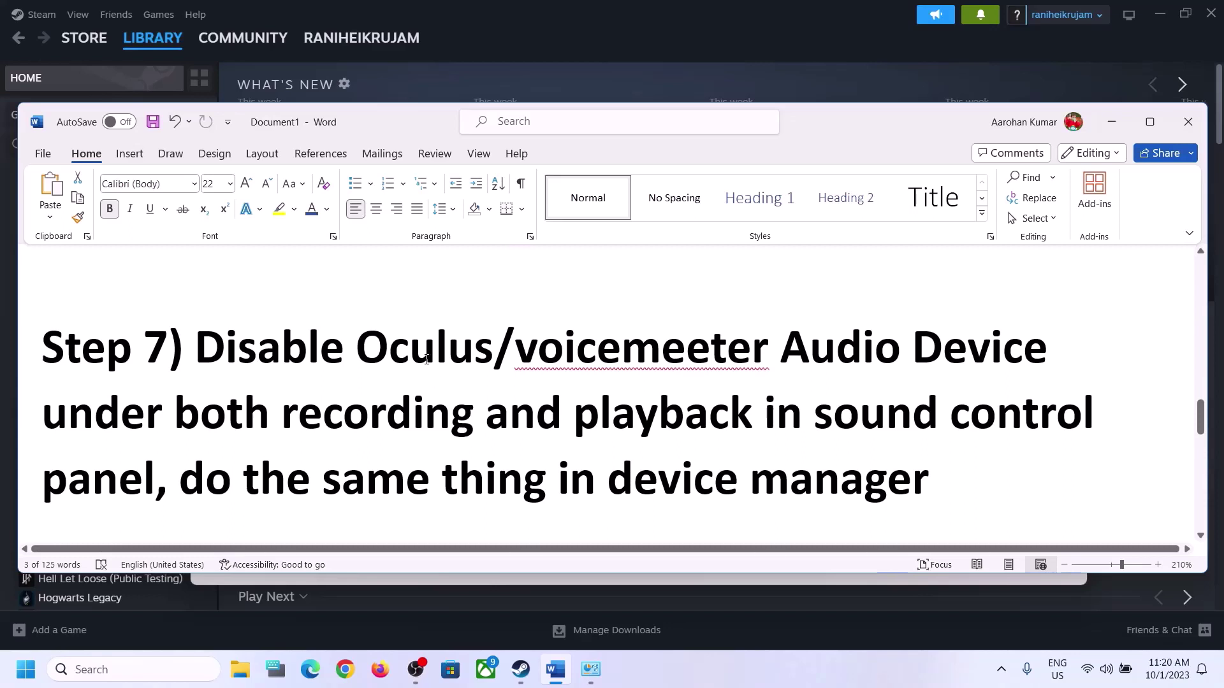
pyautogui.moveTo(360, 340); pyautogui.dragTo(771, 348)
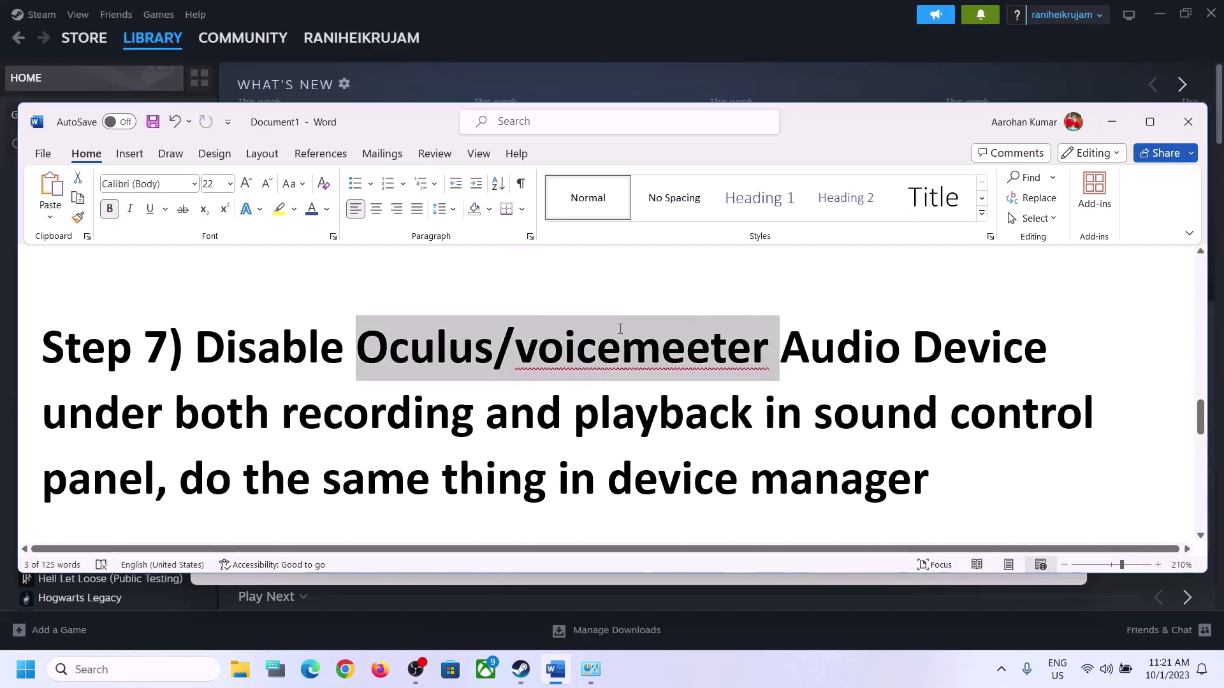
pyautogui.moveTo(425, 414); pyautogui.dragTo(714, 417)
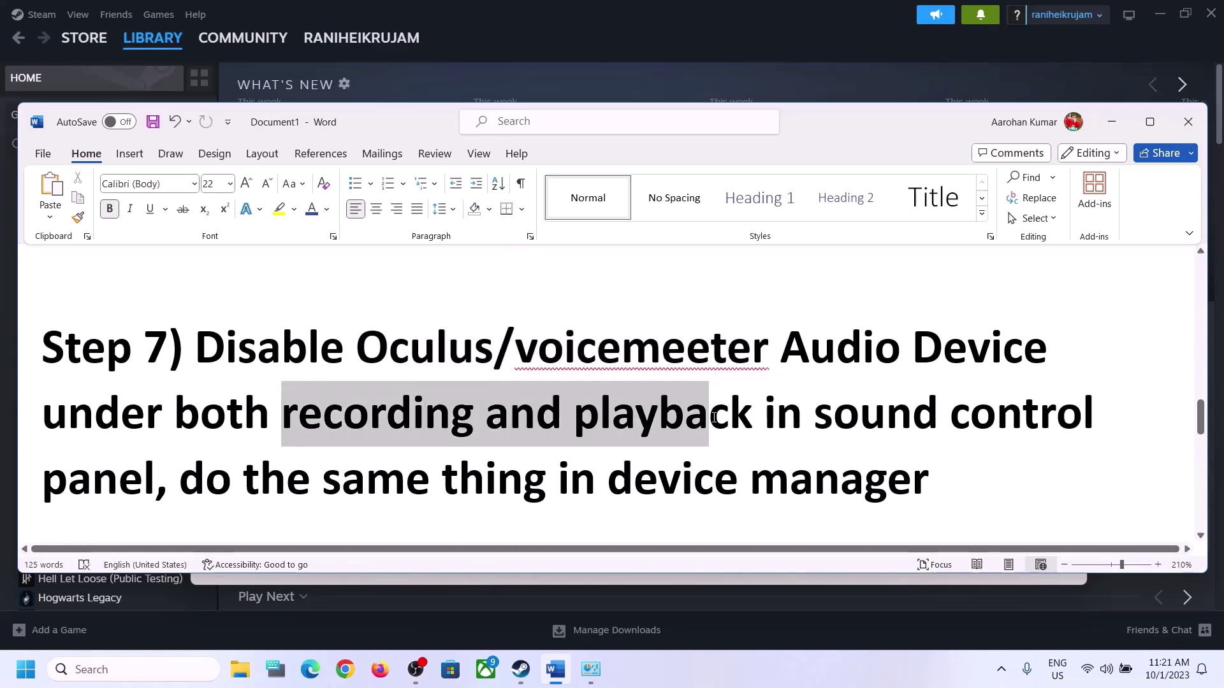
# - Search Windows for 'control' and open Control Panel
pyautogui.click(153, 673)
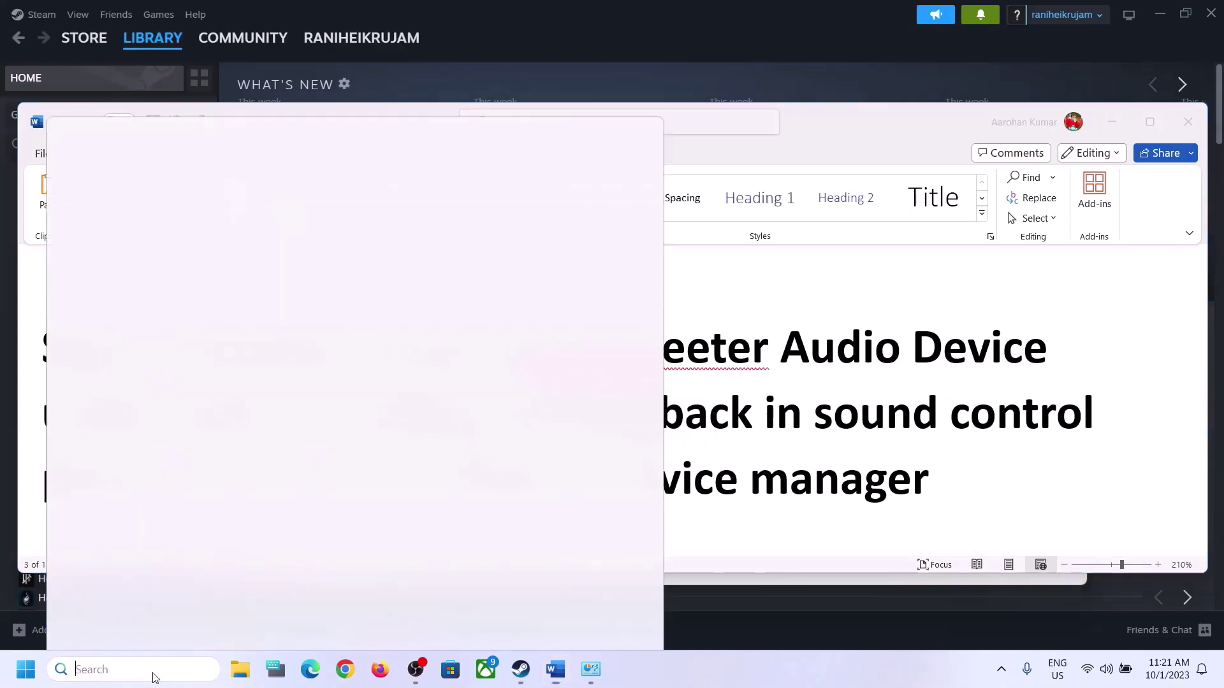
pyautogui.write('control')
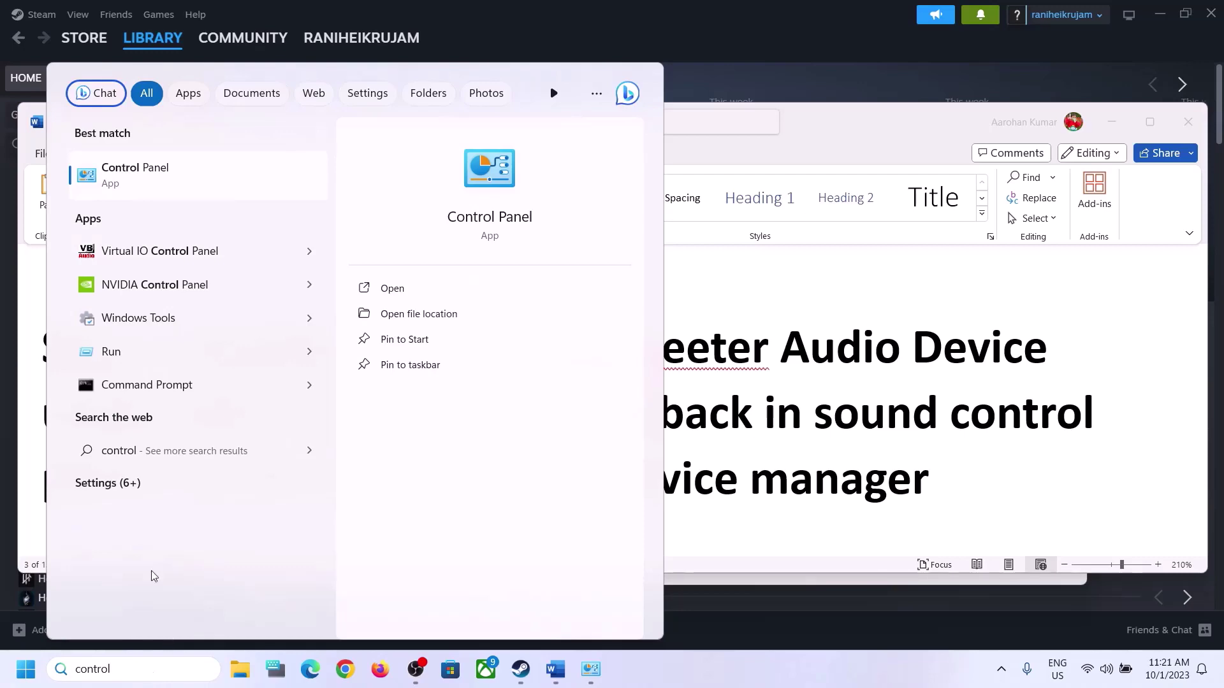
pyautogui.click(163, 170)
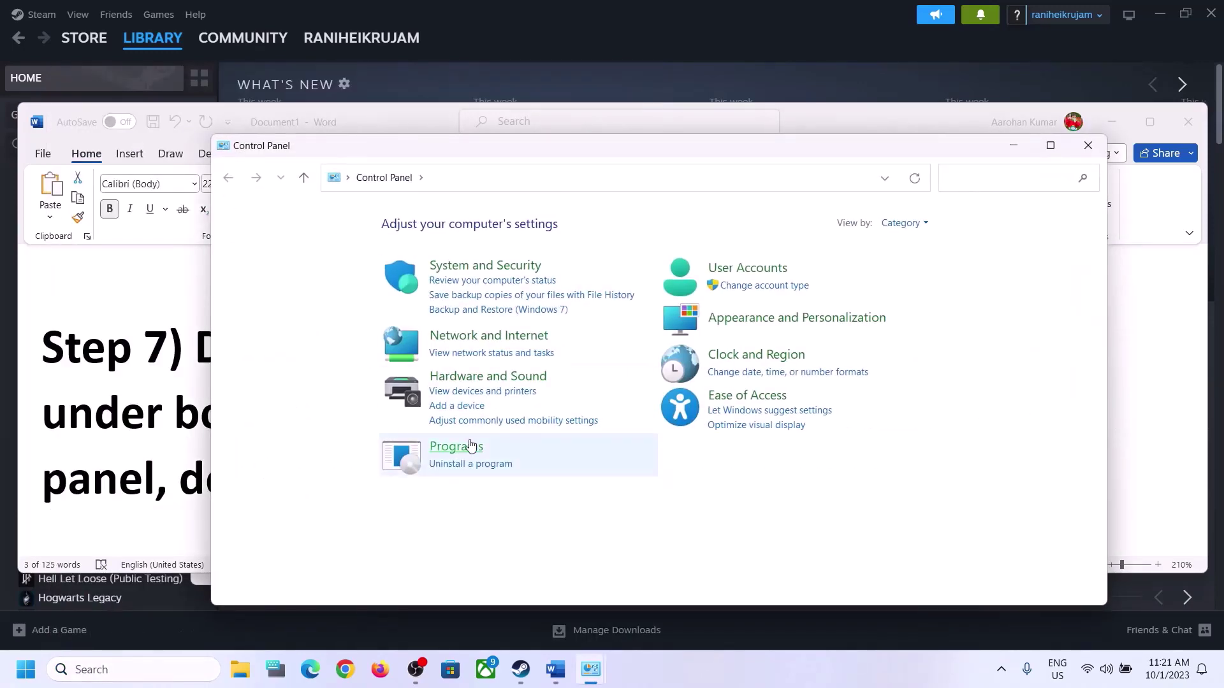
# - Open Hardware and Sound > Sound and centre the Sound dialog on its Playback list
pyautogui.click(491, 375)
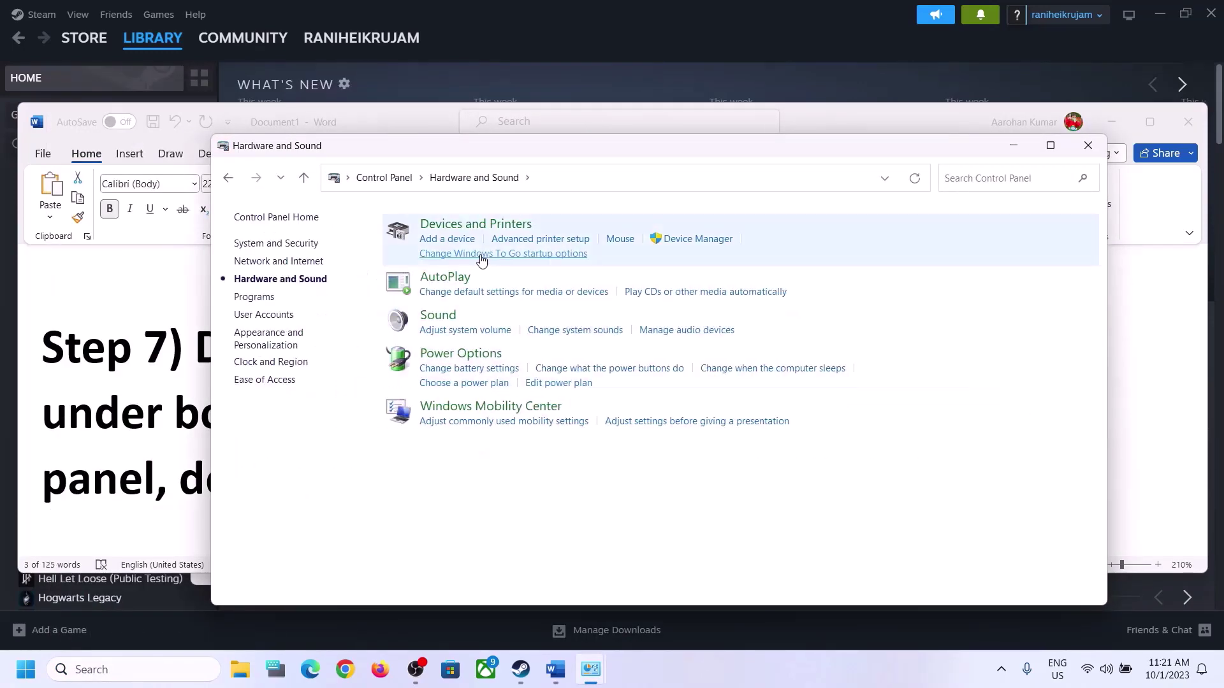
pyautogui.click(438, 316)
pyautogui.moveTo(257, 66); pyautogui.dragTo(702, 127)
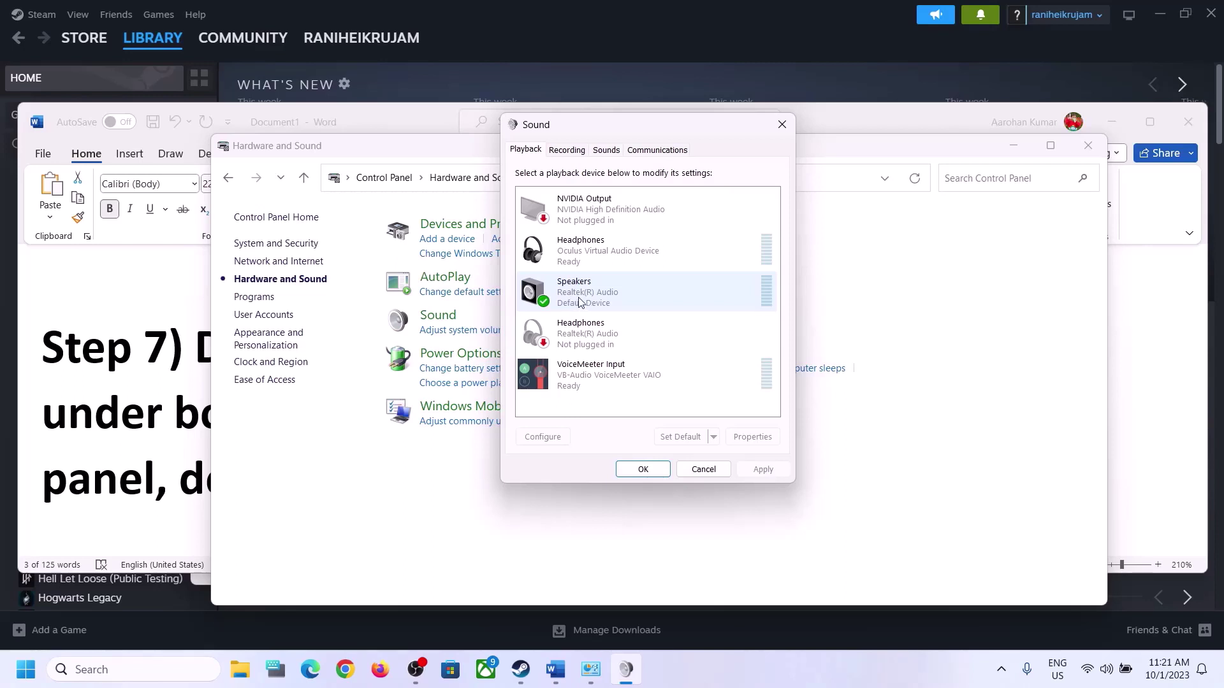
# - Disable the Oculus Headphones, Realtek Headphones and VoiceMeeter Input playback devices
pyautogui.click(606, 258)
pyautogui.rightClick(606, 257)
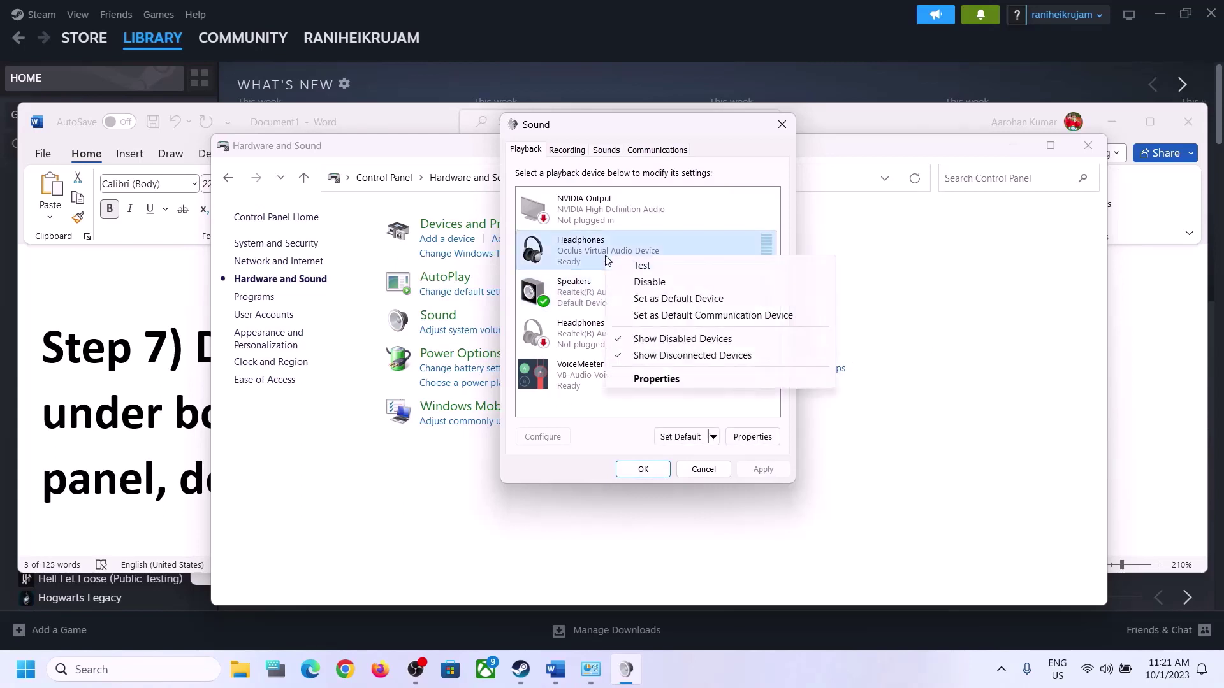
pyautogui.click(646, 283)
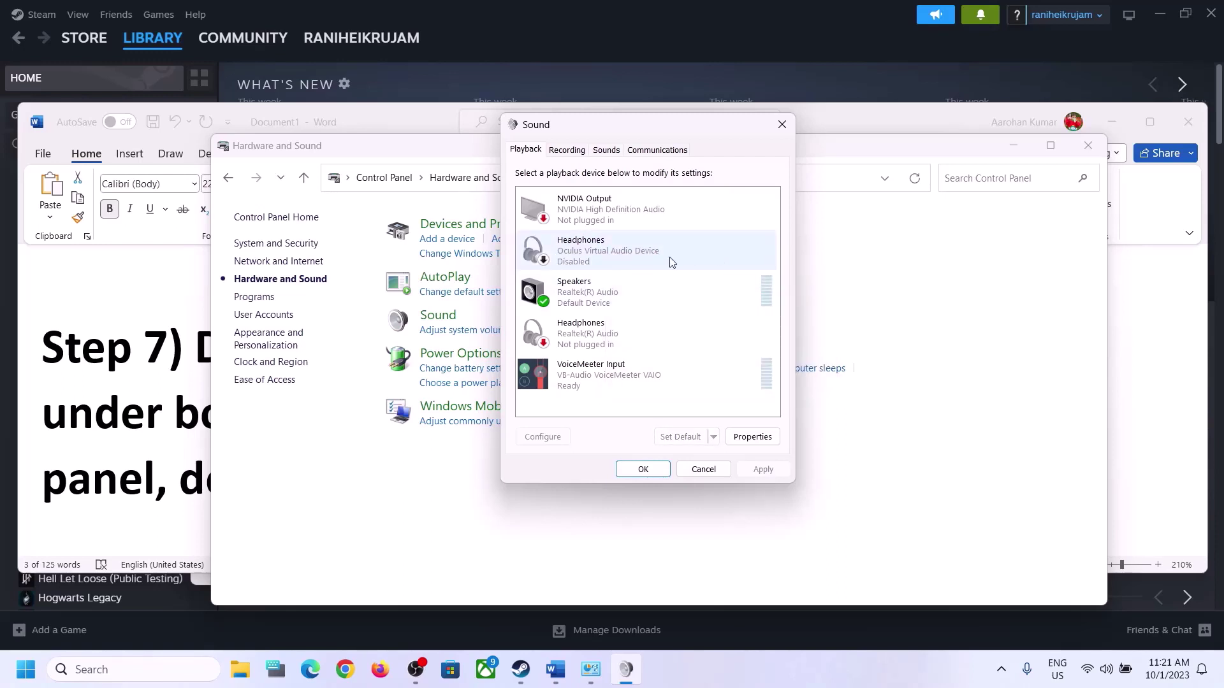
pyautogui.click(575, 349)
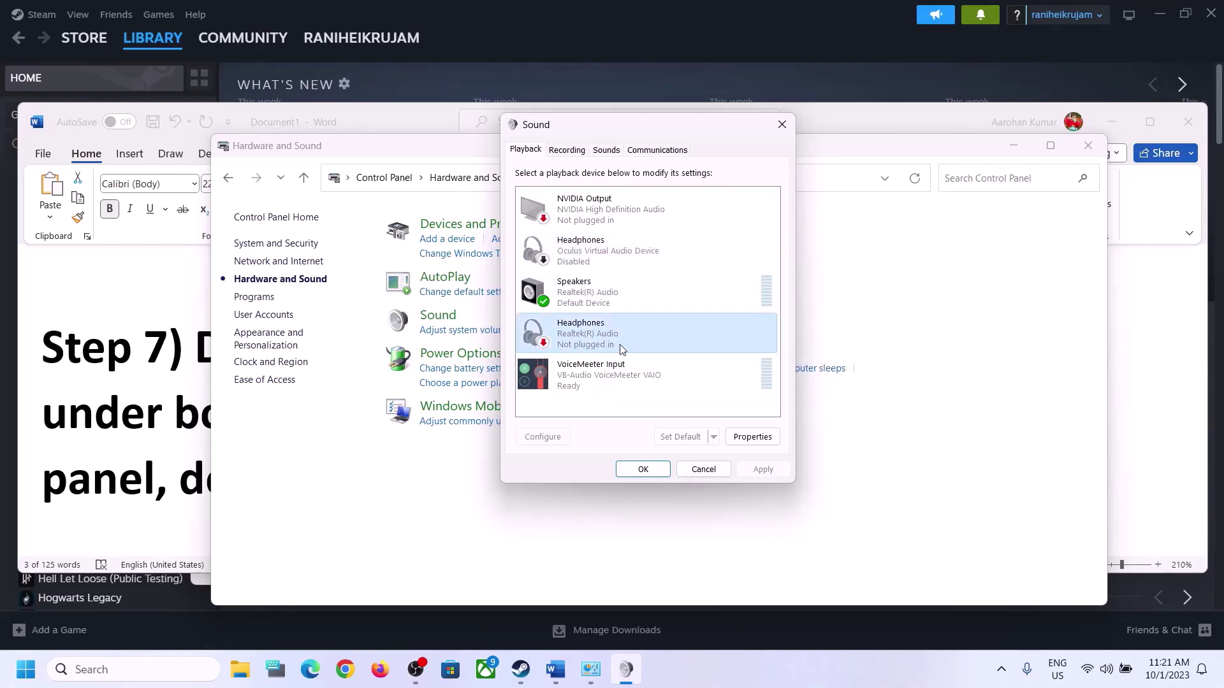
pyautogui.rightClick(592, 338)
pyautogui.click(644, 362)
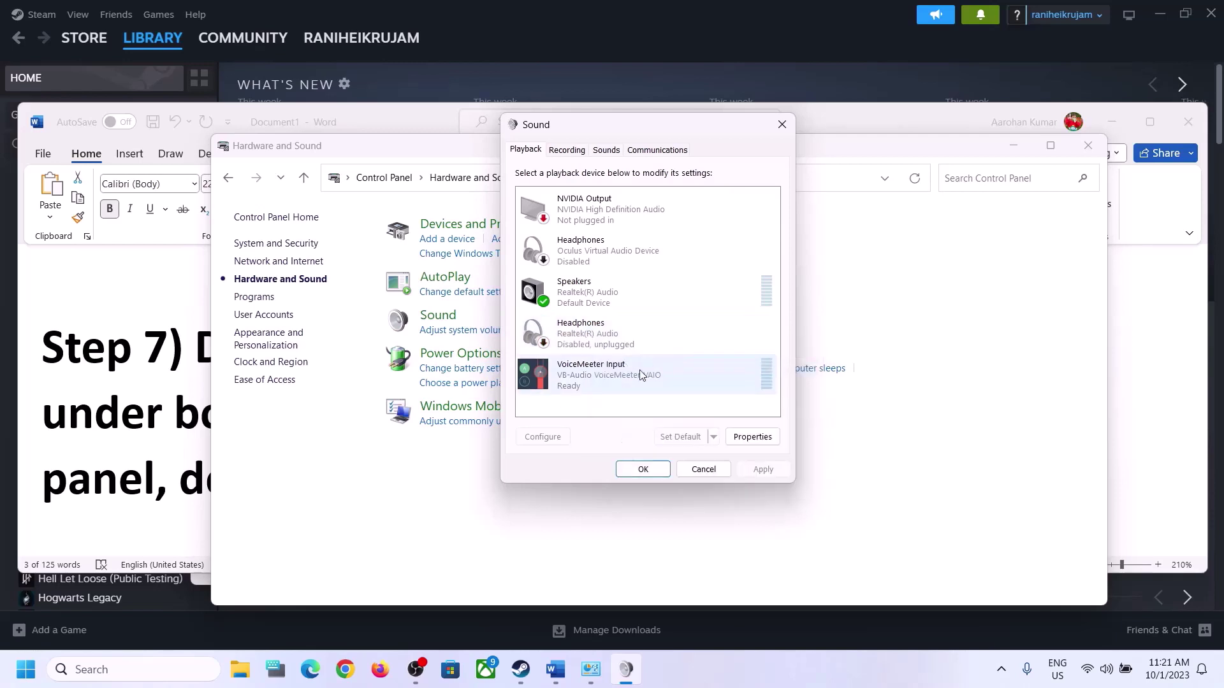
pyautogui.click(599, 382)
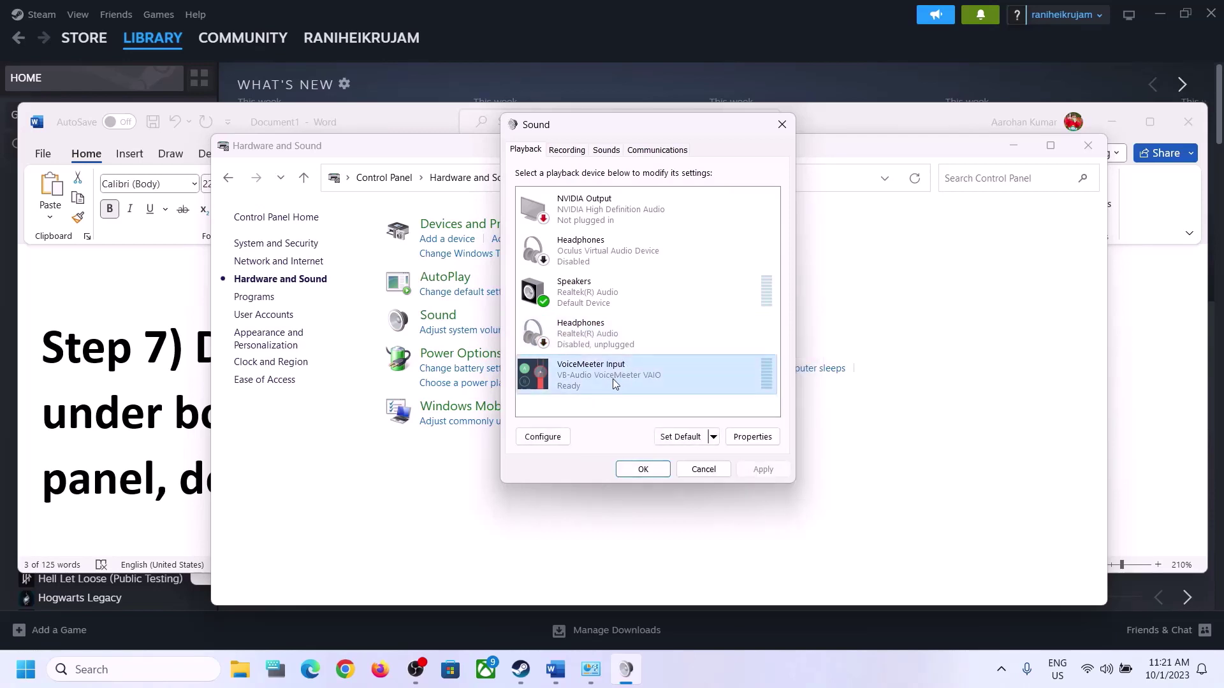
pyautogui.rightClick(613, 379)
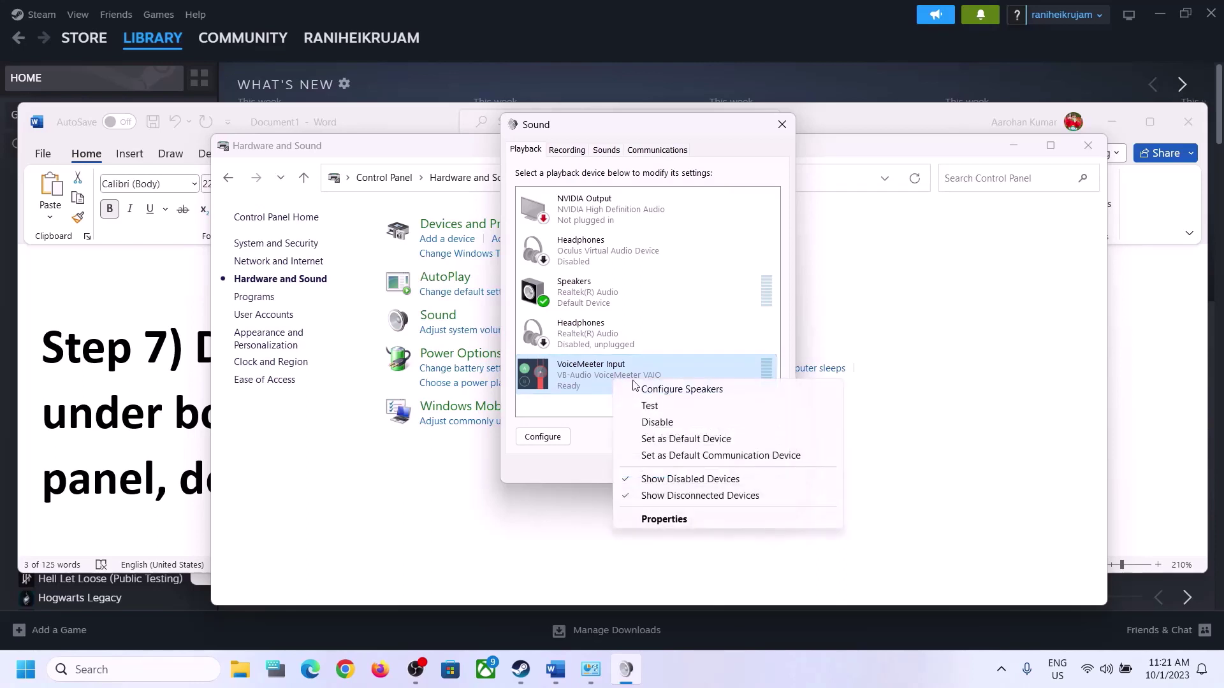
pyautogui.click(657, 424)
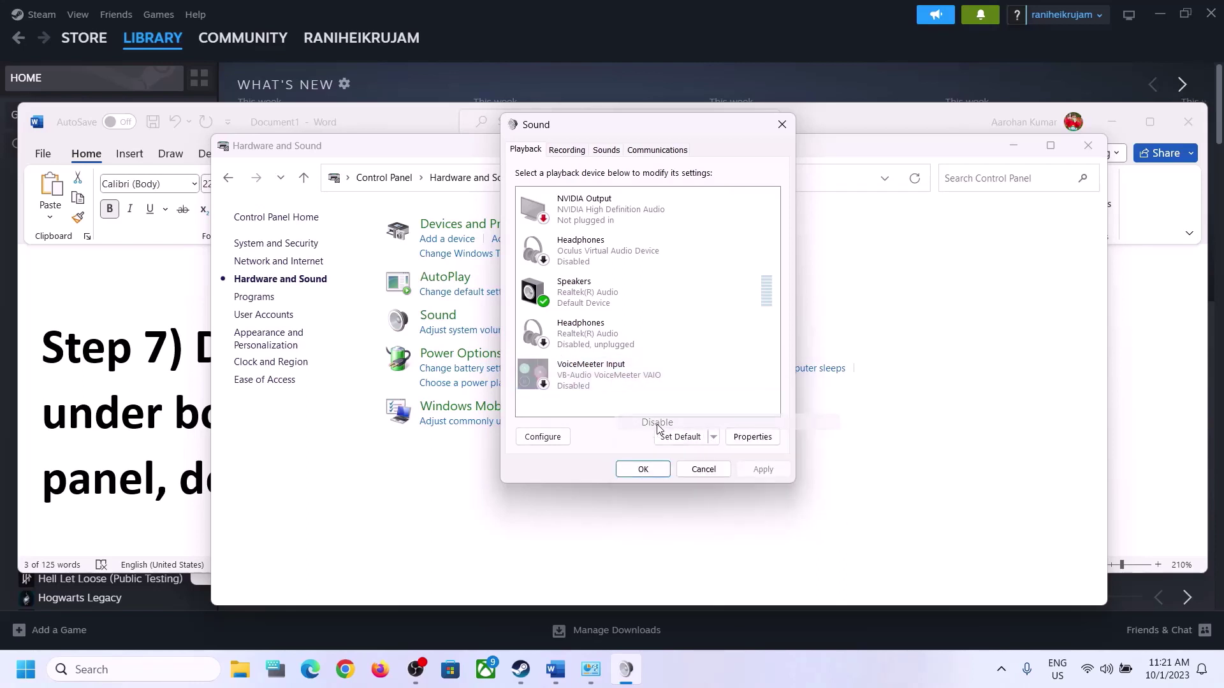
# - Disable NVIDIA Output, leave Speakers enabled, and close the Sound dialog
pyautogui.click(579, 299)
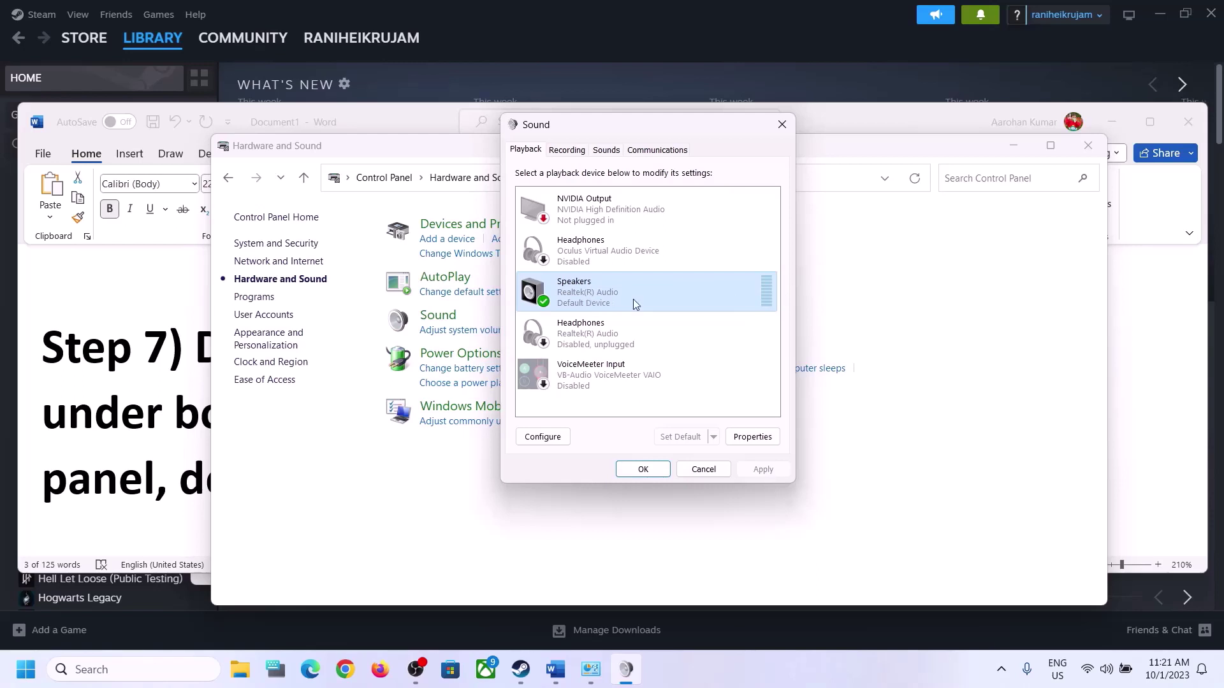
pyautogui.click(617, 210)
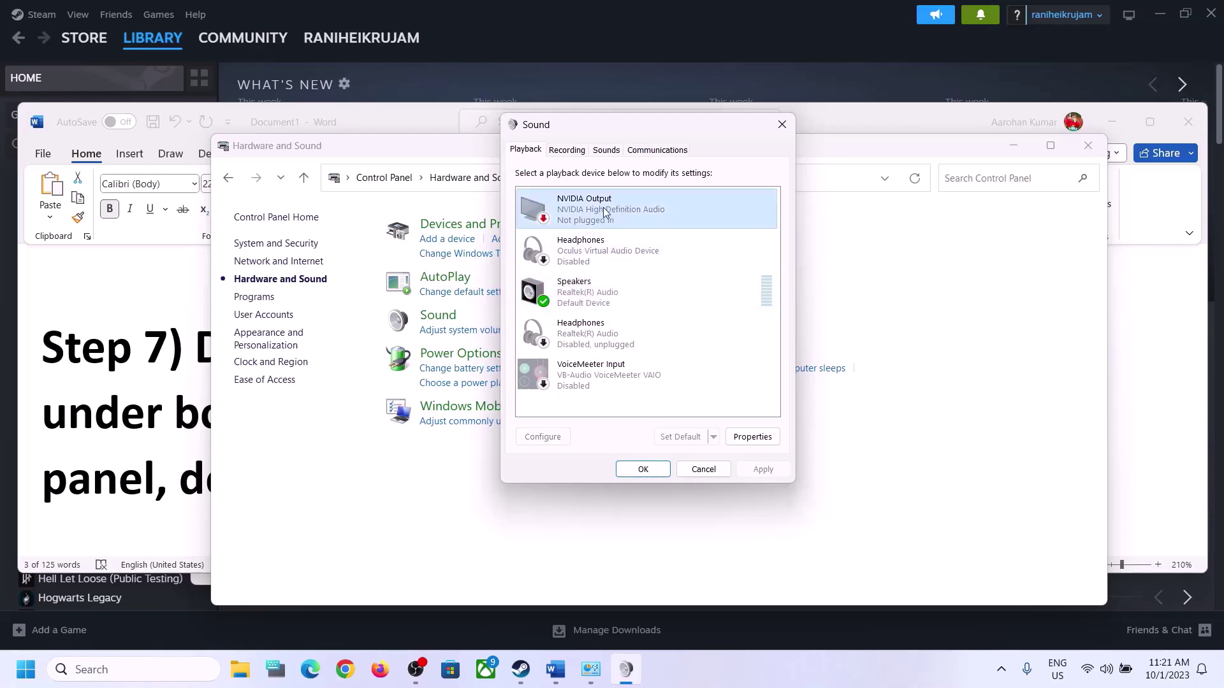
pyautogui.rightClick(598, 208)
pyautogui.click(647, 234)
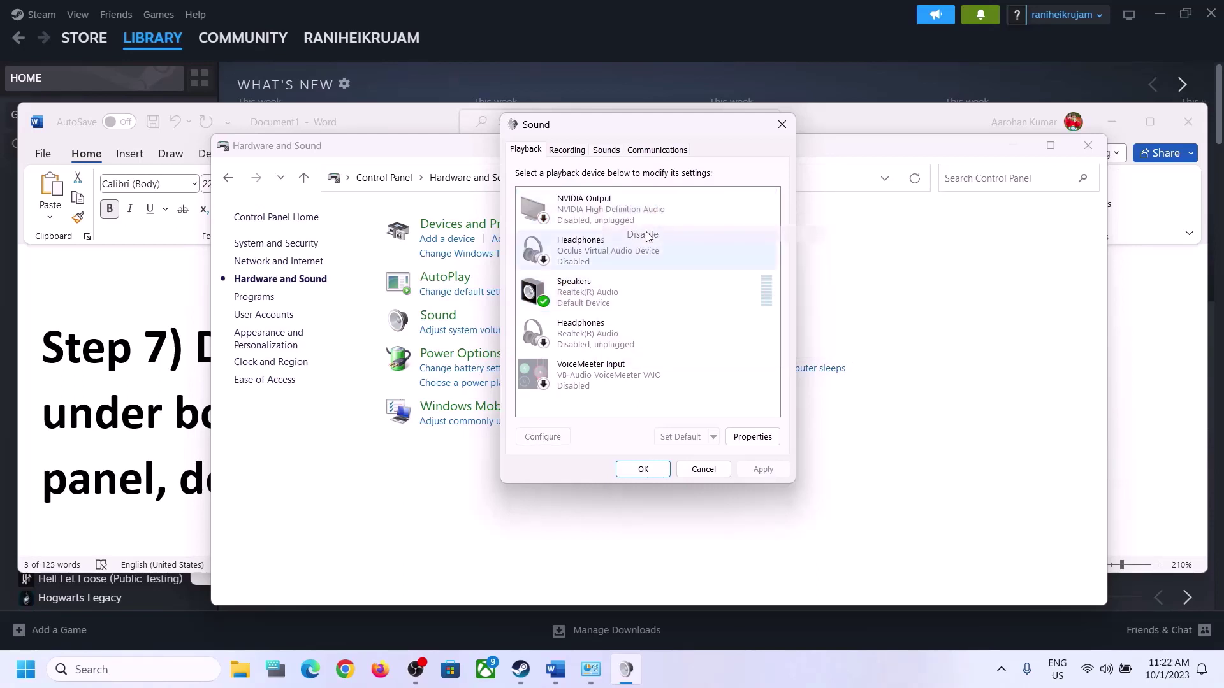
pyautogui.click(575, 306)
pyautogui.rightClick(596, 299)
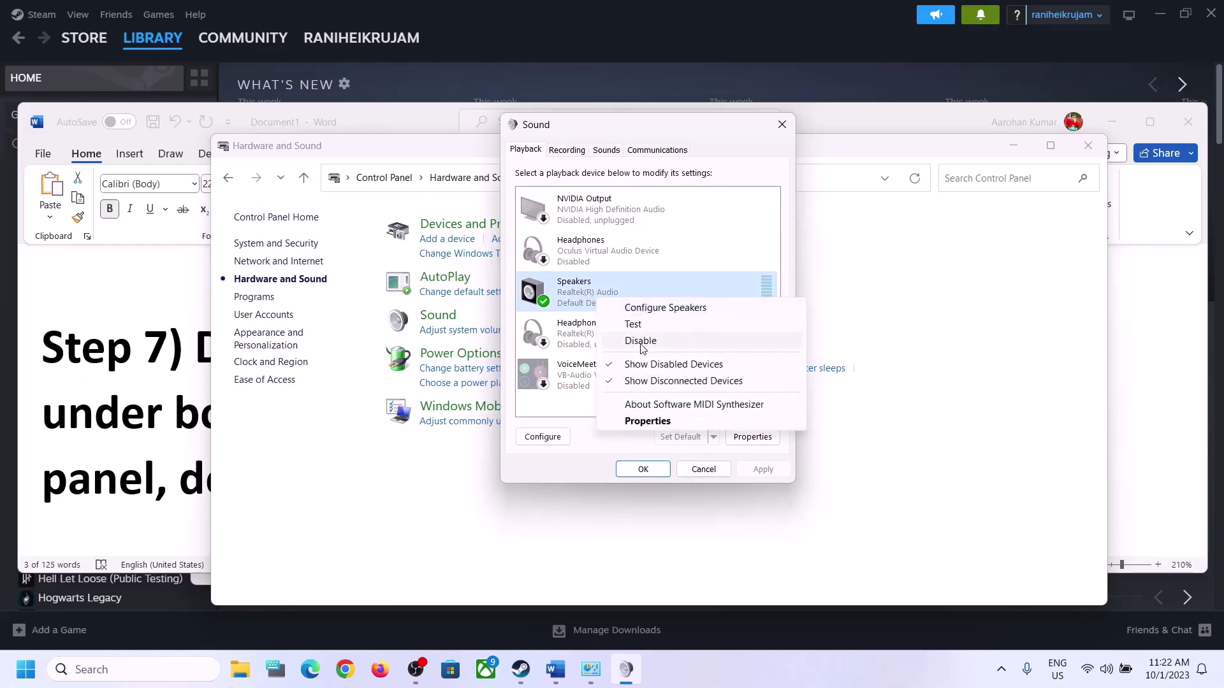
pyautogui.click(558, 302)
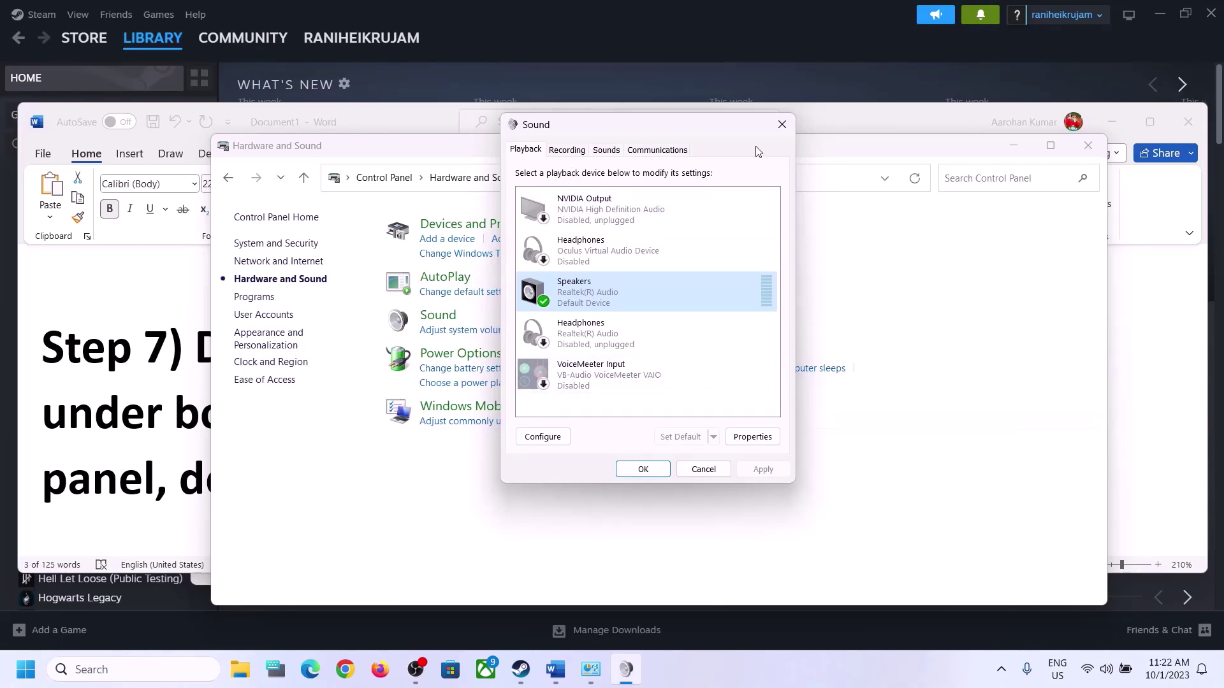
pyautogui.click(785, 132)
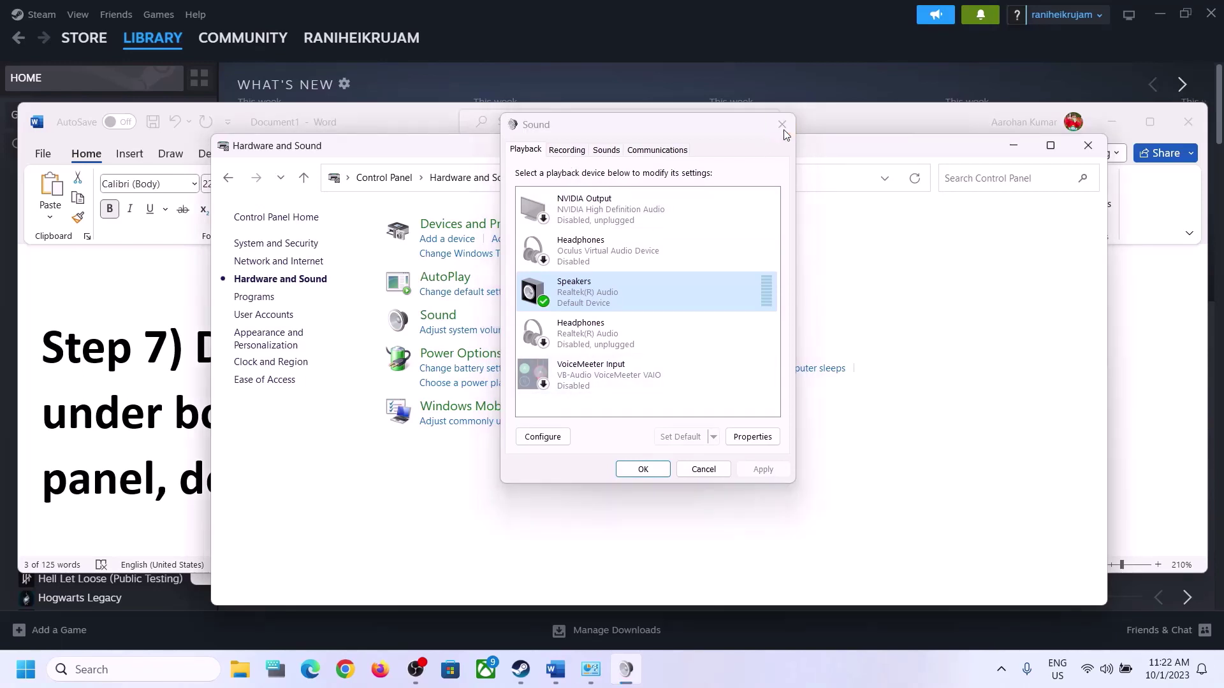
# - Open Device Manager from Win+X, expand Sound, video and game controllers, and select Realtek(R) Audio
pyautogui.rightClick(25, 669)
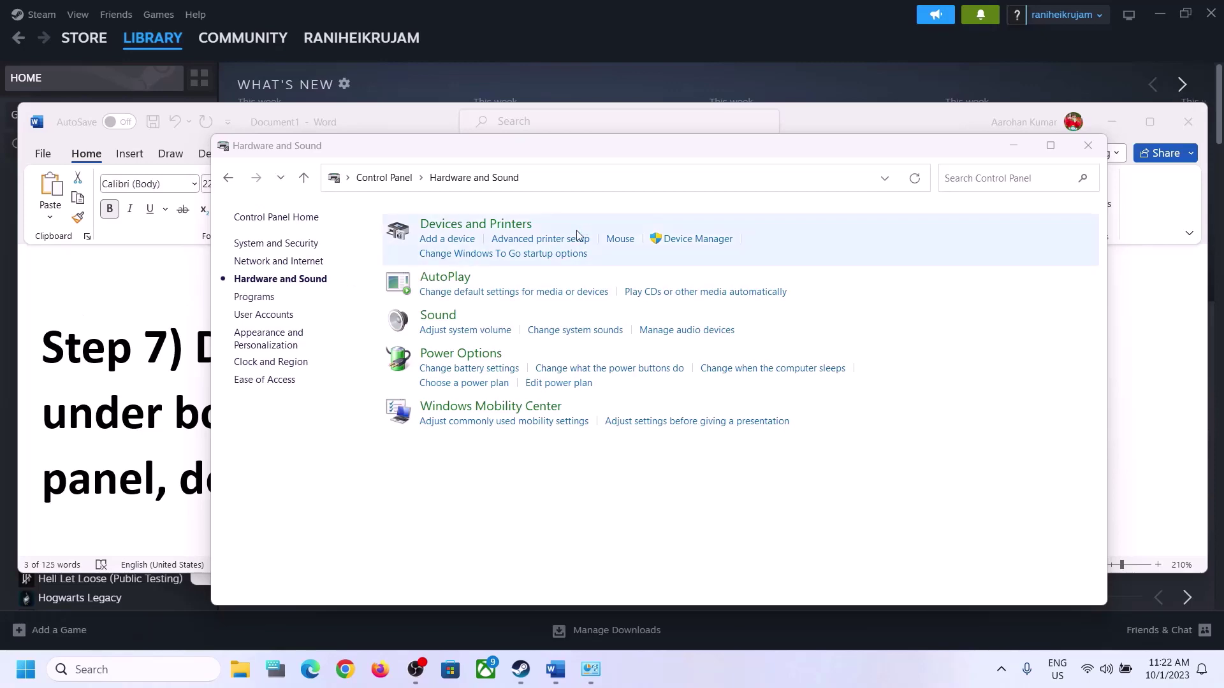
pyautogui.click(698, 238)
pyautogui.moveTo(486, 51); pyautogui.dragTo(844, 107)
pyautogui.scroll(-1, 625, 413)
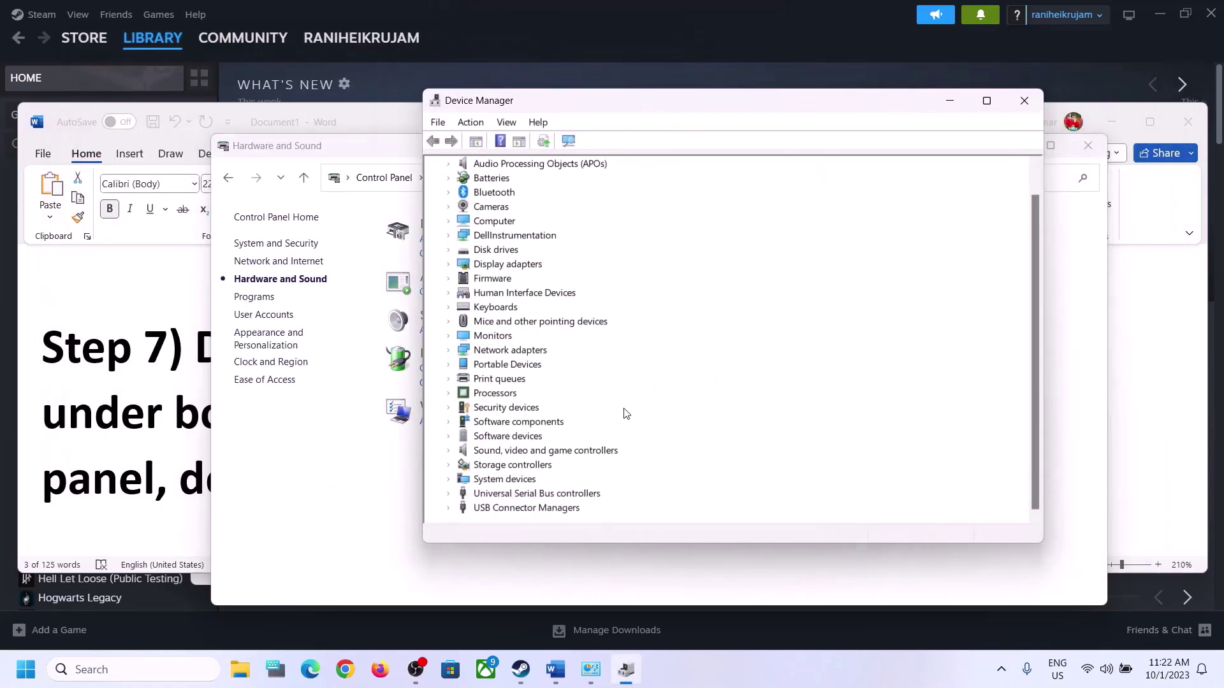
pyautogui.click(546, 452)
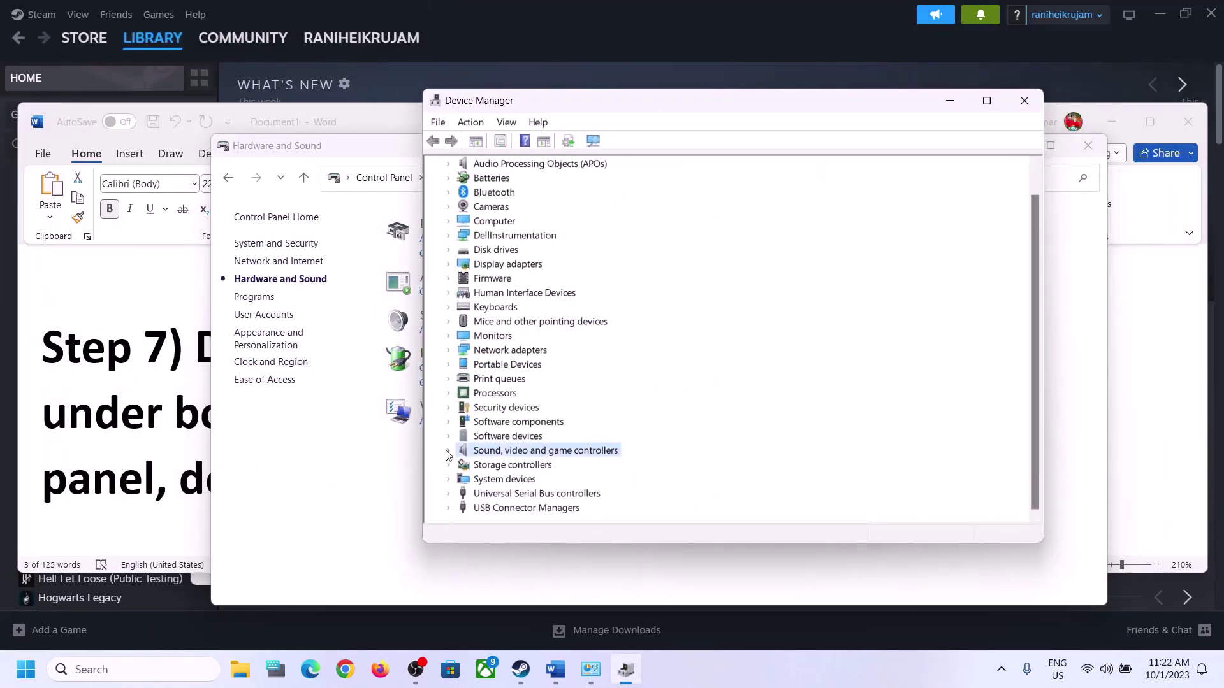
pyautogui.click(448, 452)
pyautogui.scroll(-2, 621, 453)
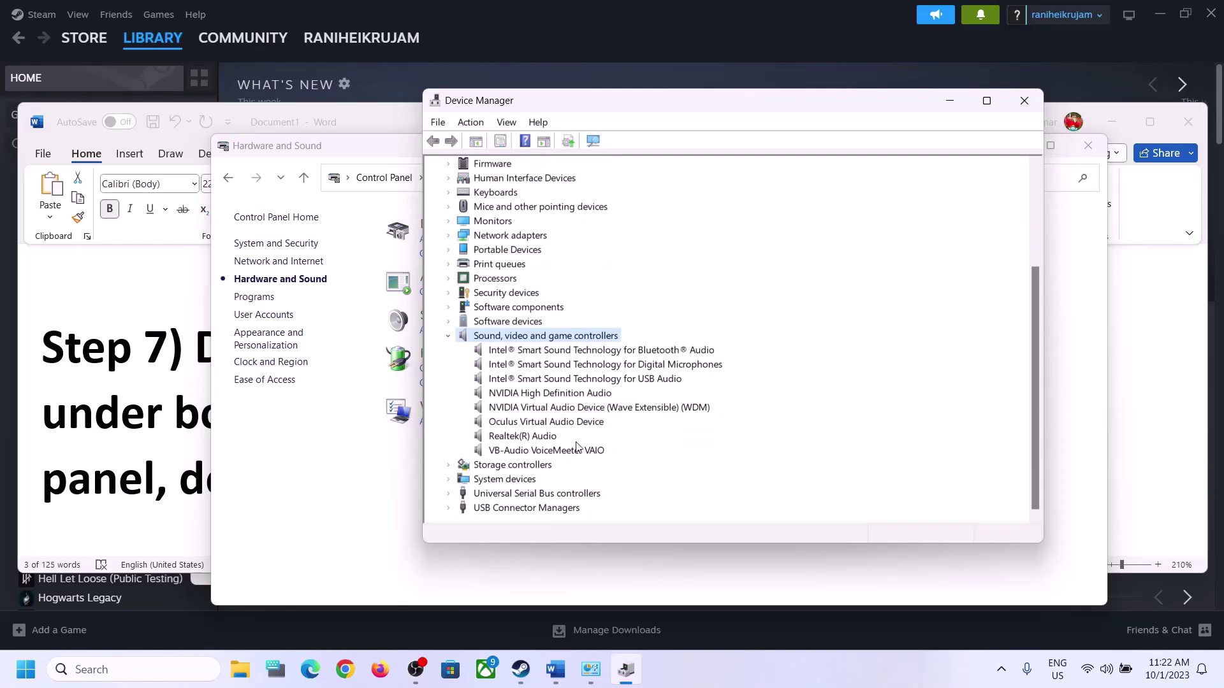
pyautogui.click(518, 439)
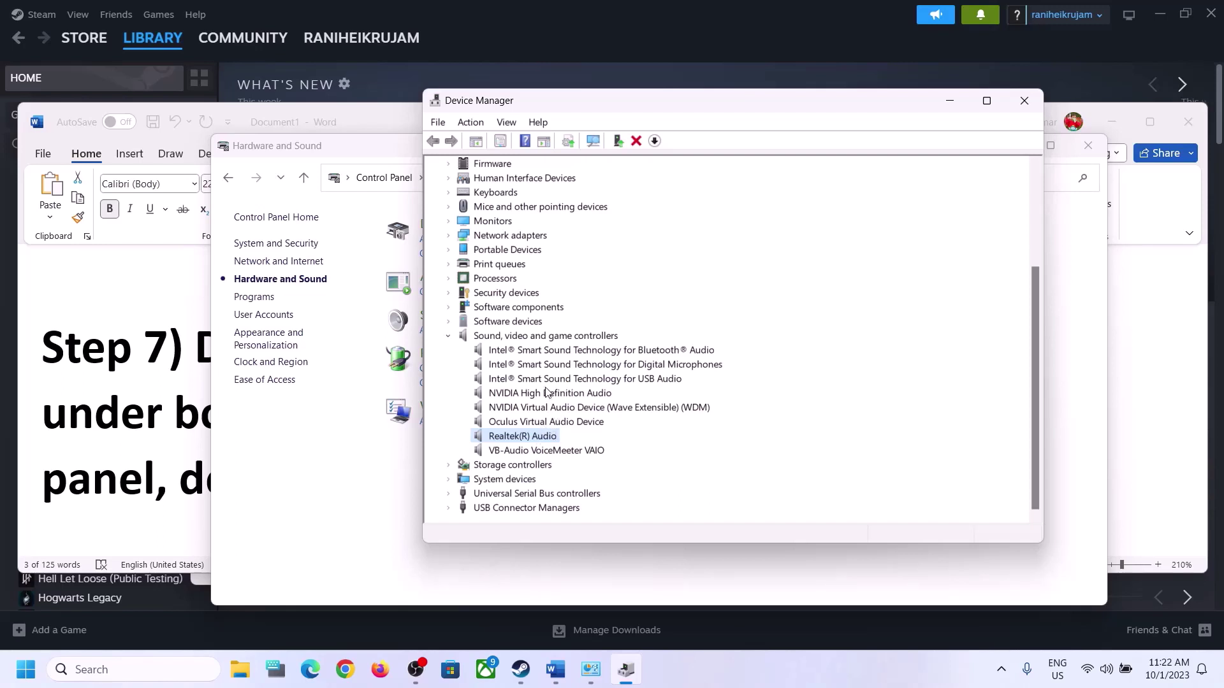
# - Disable VB-Audio VoiceMeeter VAIO and the Oculus Virtual Audio Device
pyautogui.click(529, 451)
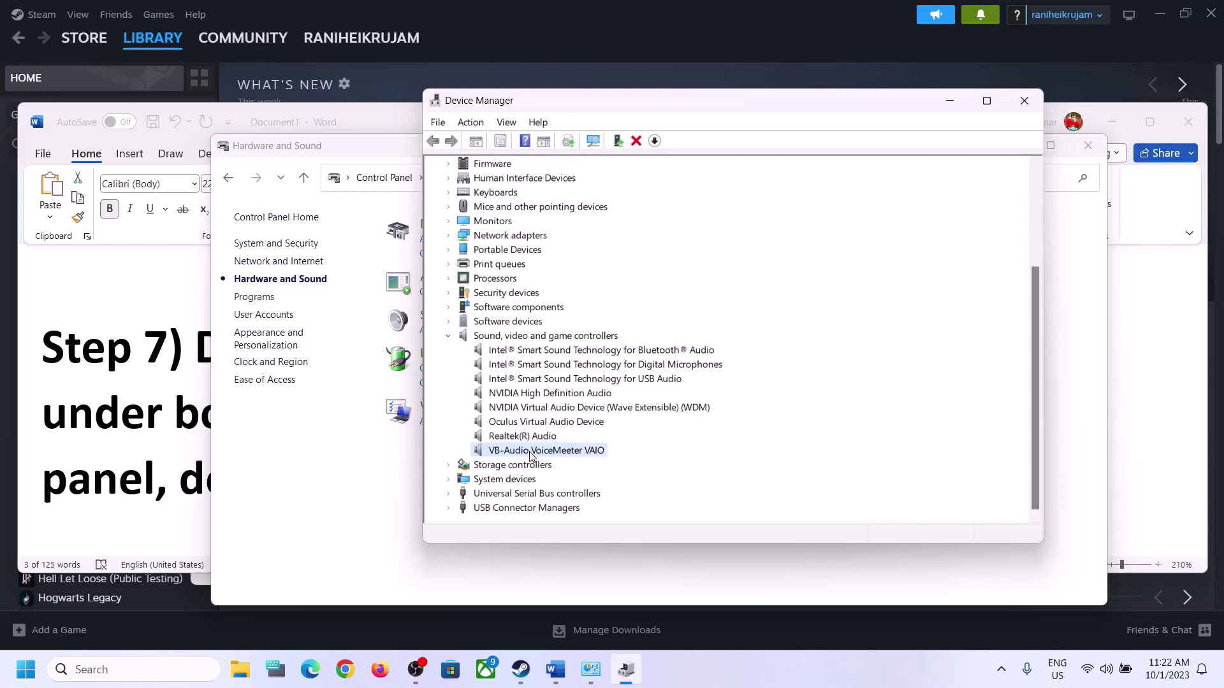
pyautogui.rightClick(560, 454)
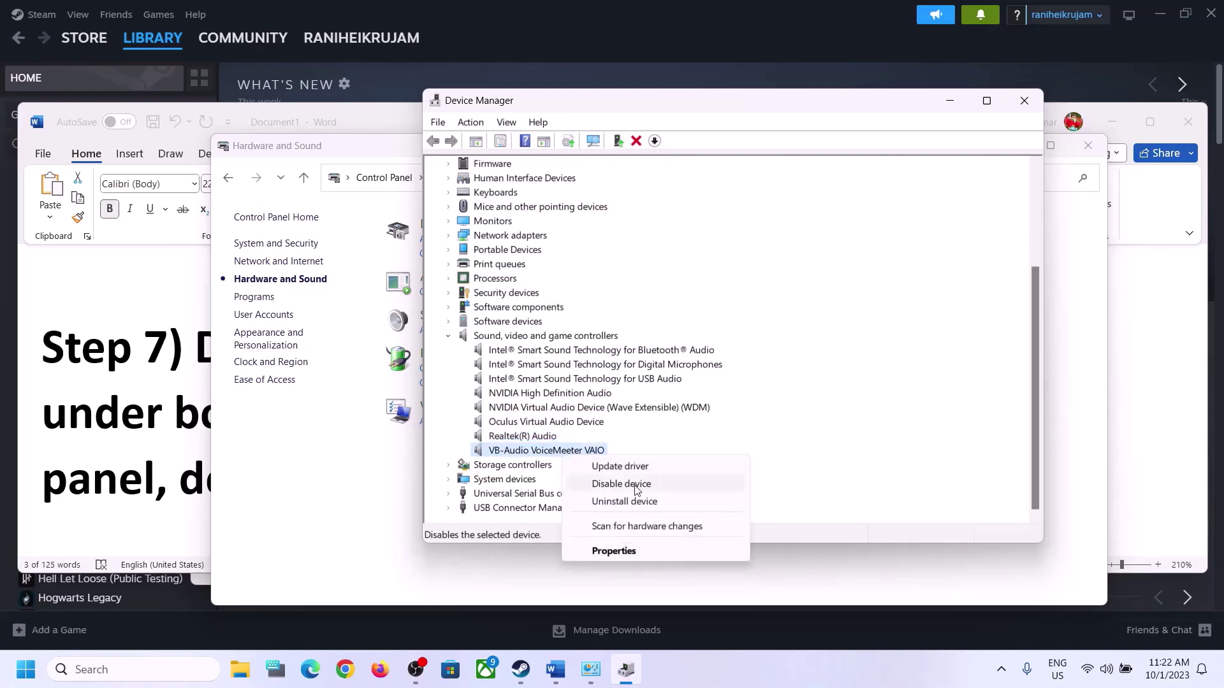
pyautogui.click(636, 484)
pyautogui.click(635, 355)
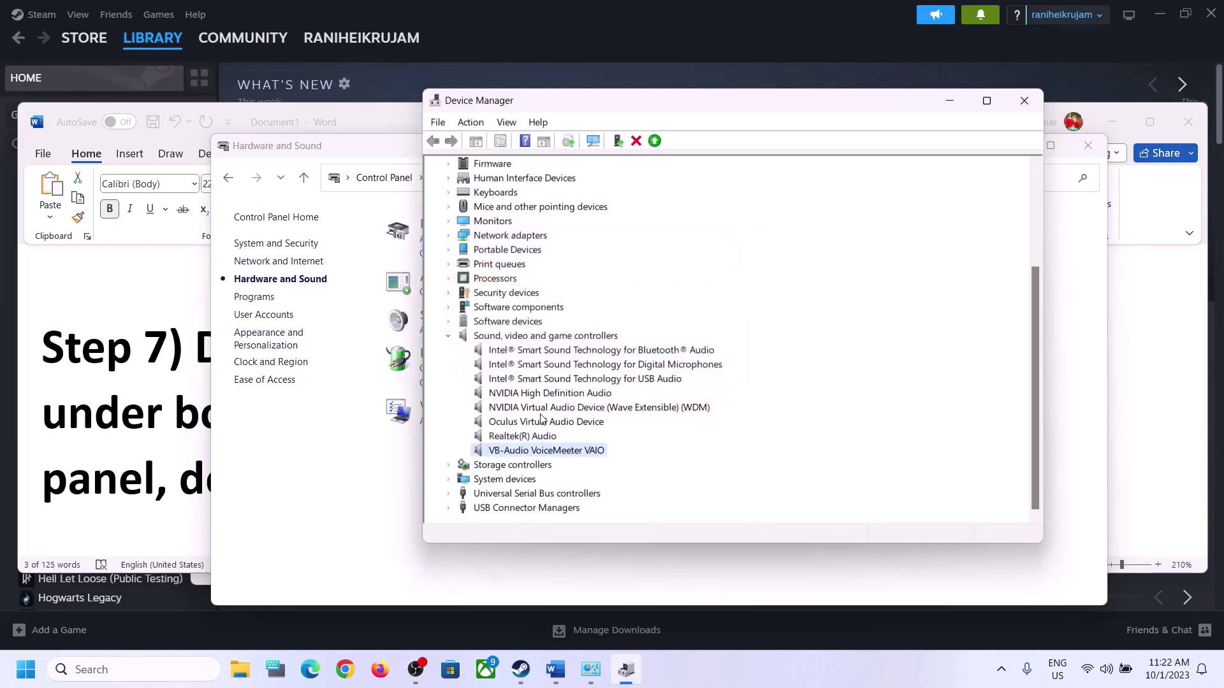
pyautogui.click(530, 484)
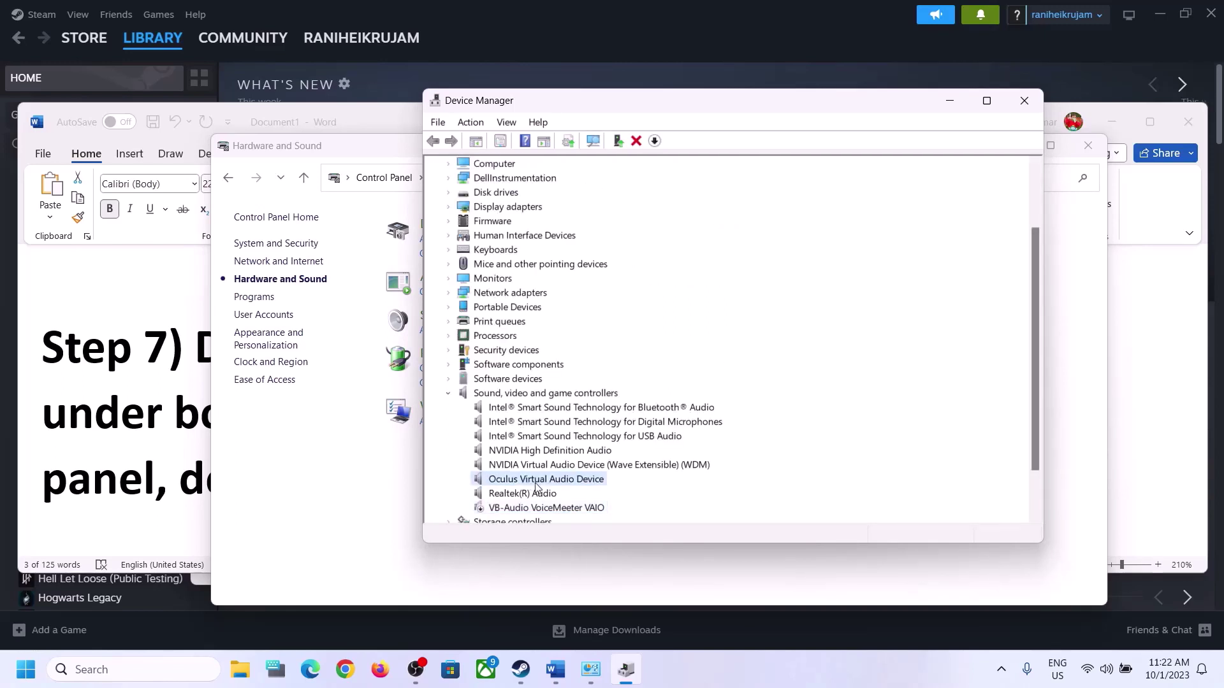
pyautogui.rightClick(535, 482)
pyautogui.click(596, 511)
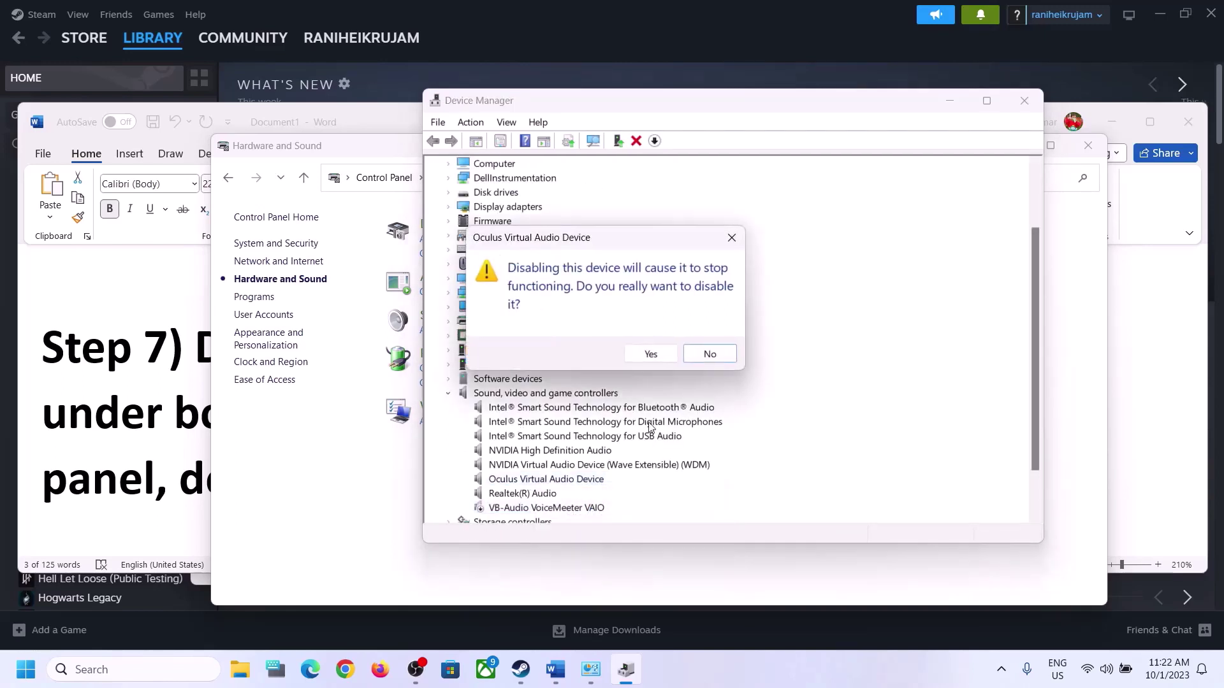
pyautogui.click(641, 355)
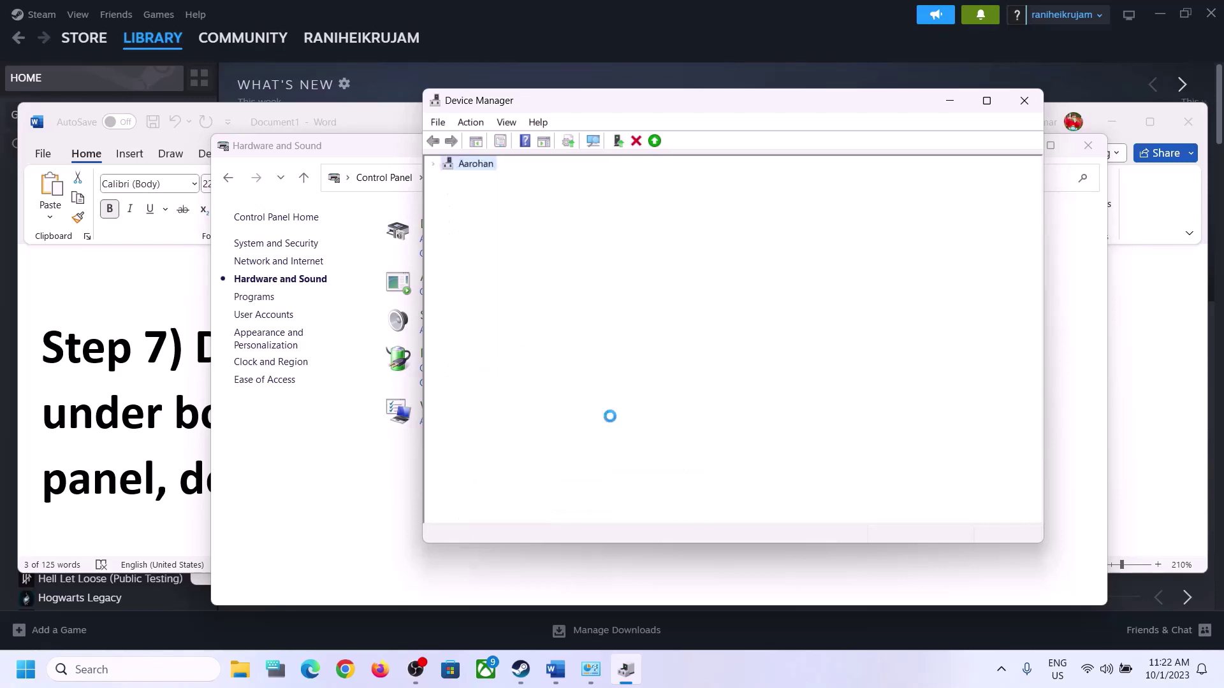
# - Disable NVIDIA Virtual Audio Device (WDM) and NVIDIA High Definition Audio
pyautogui.click(545, 410)
pyautogui.rightClick(545, 414)
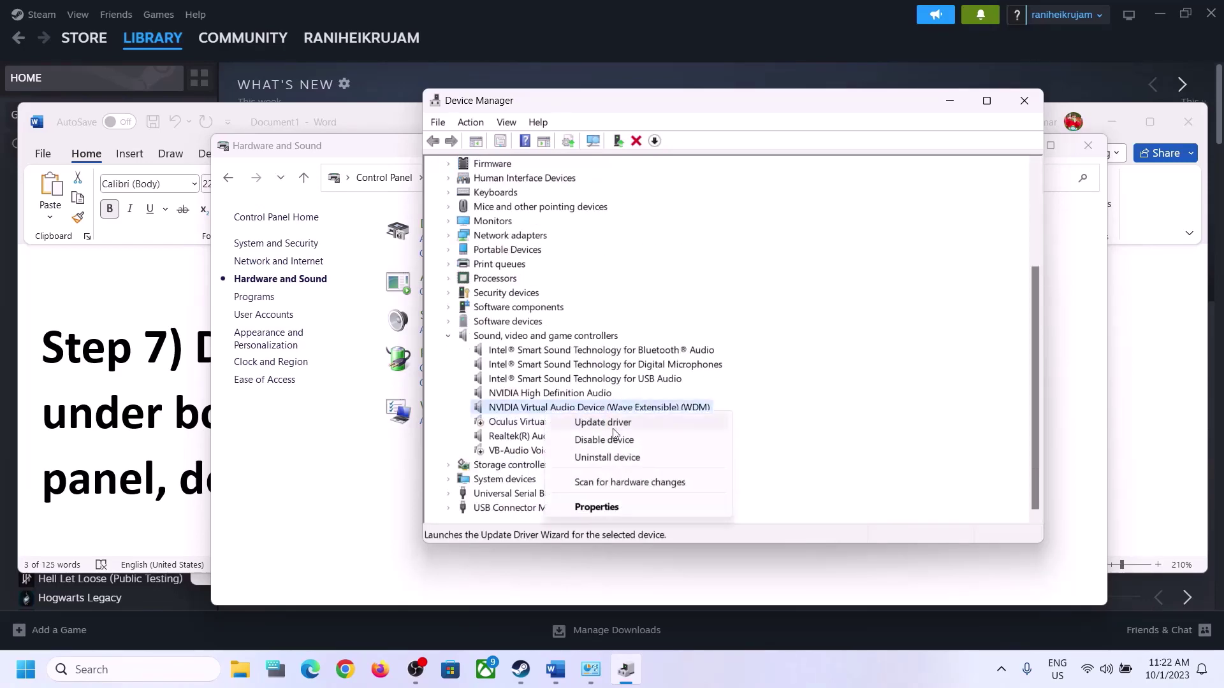
pyautogui.click(602, 435)
pyautogui.click(655, 359)
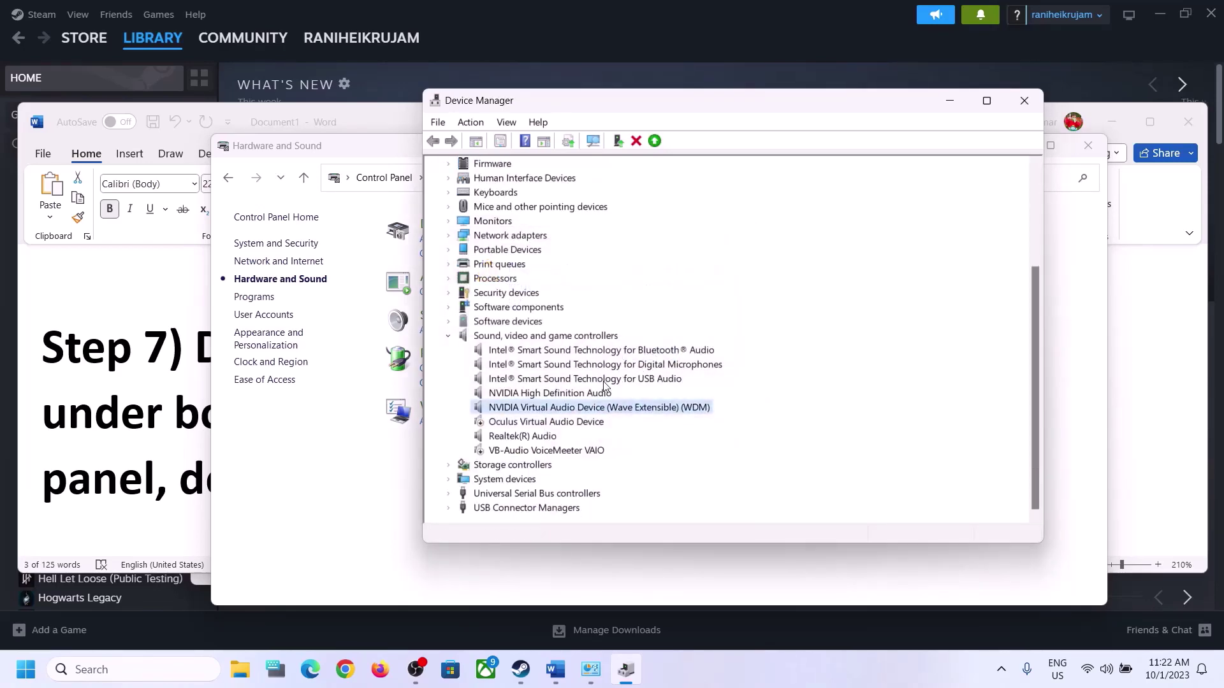
pyautogui.click(527, 492)
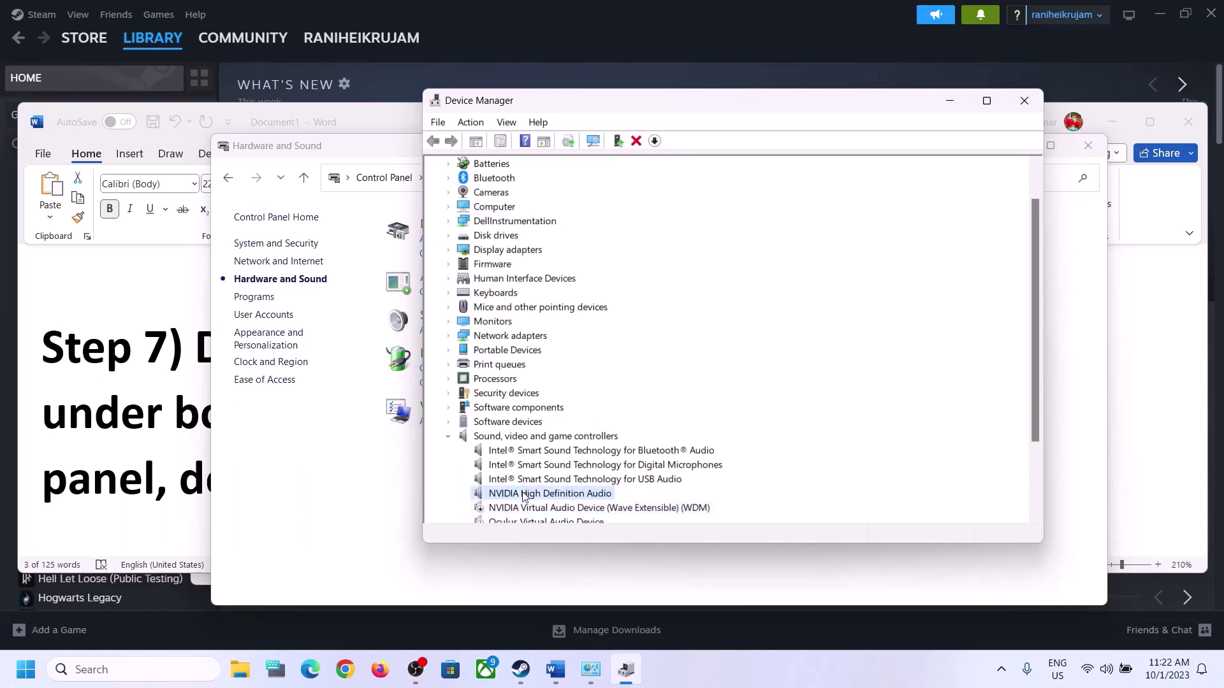
pyautogui.rightClick(529, 493)
pyautogui.click(595, 519)
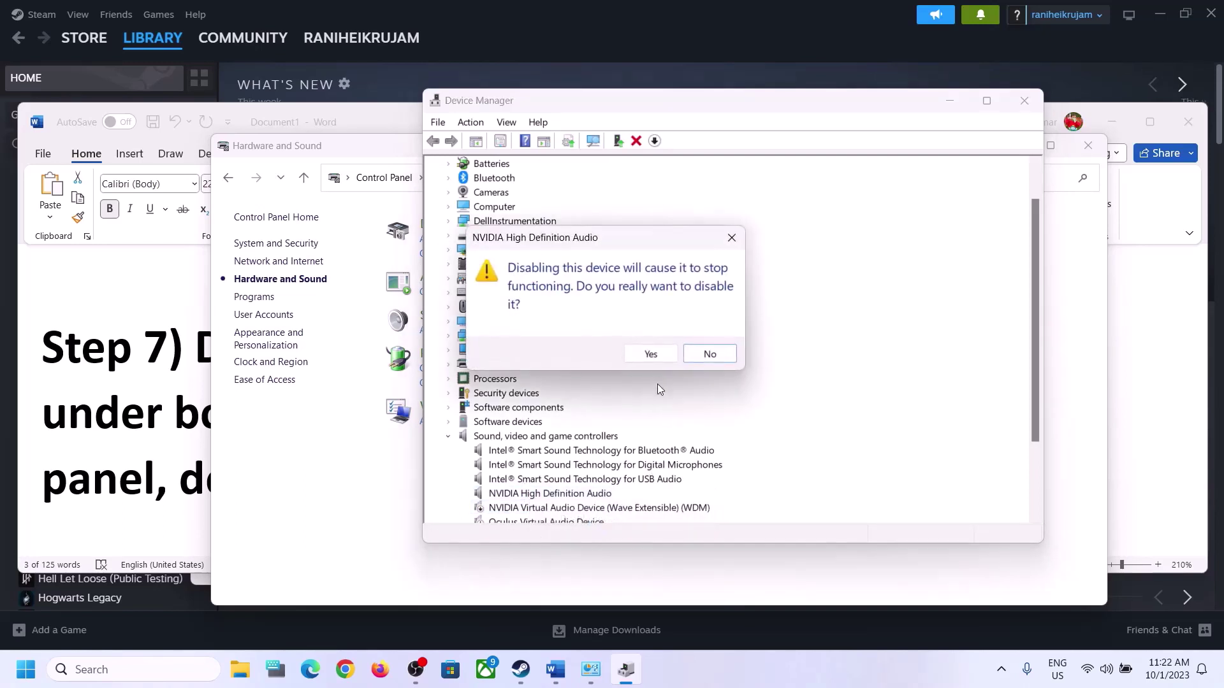
pyautogui.click(651, 355)
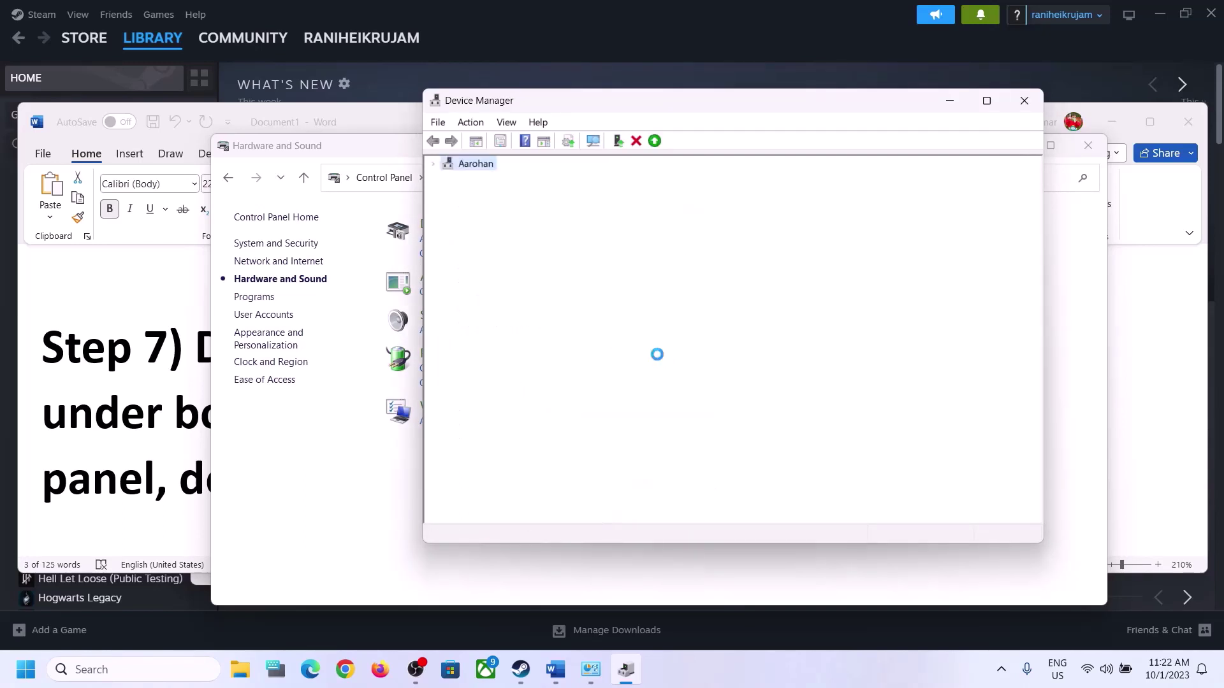
# - Review Realtek(R) Audio, then close Device Manager
pyautogui.scroll(-2, 660, 369)
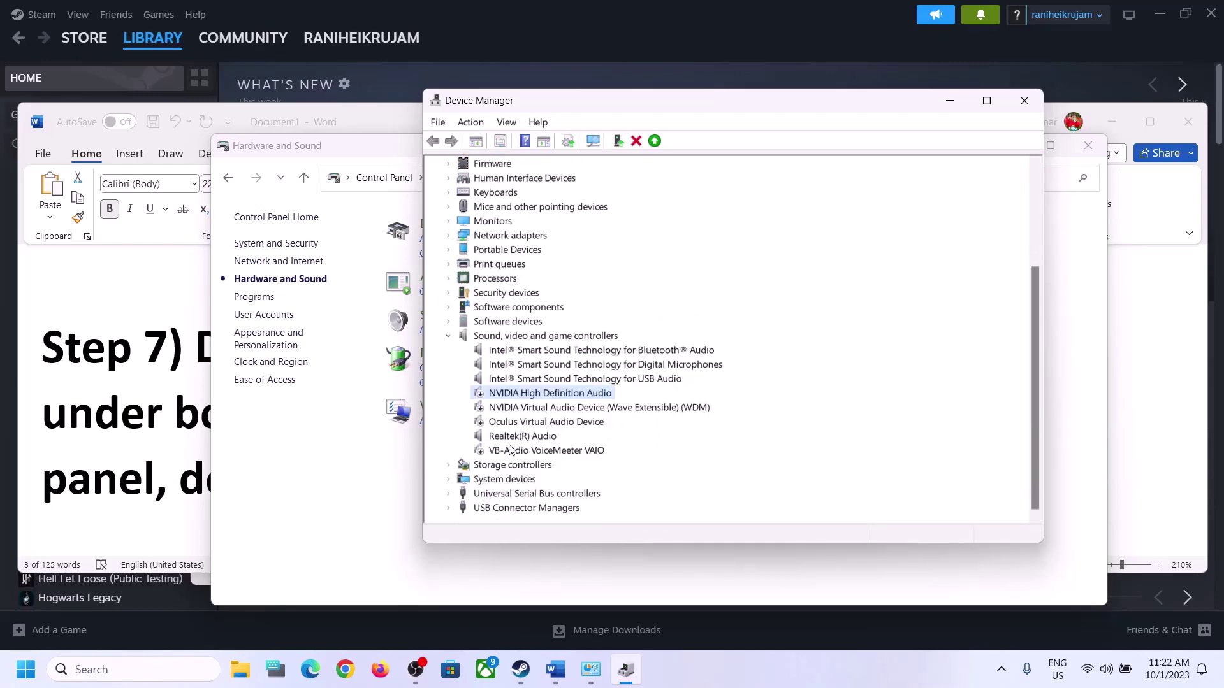
pyautogui.click(512, 439)
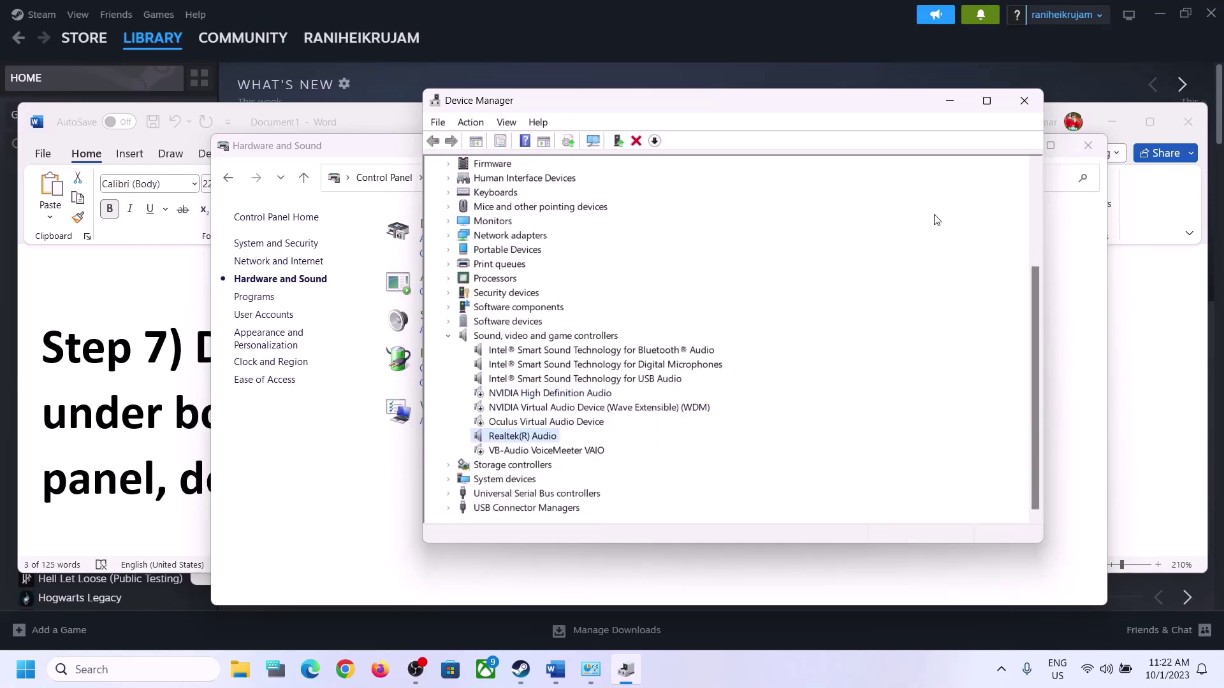
pyautogui.click(1024, 100)
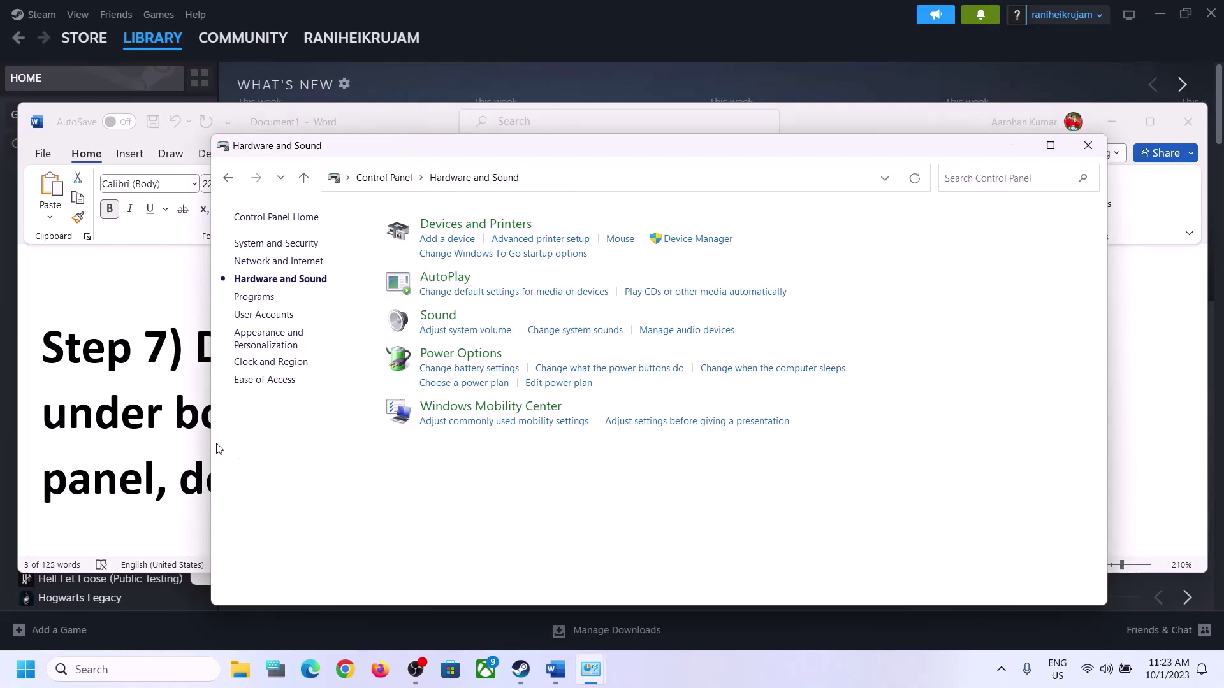
# - In Word's Step 8 'Uncheck Handsfree Telephony', select and copy the shell::: GUID line
pyautogui.click(99, 426)
pyautogui.scroll(-2, 592, 430)
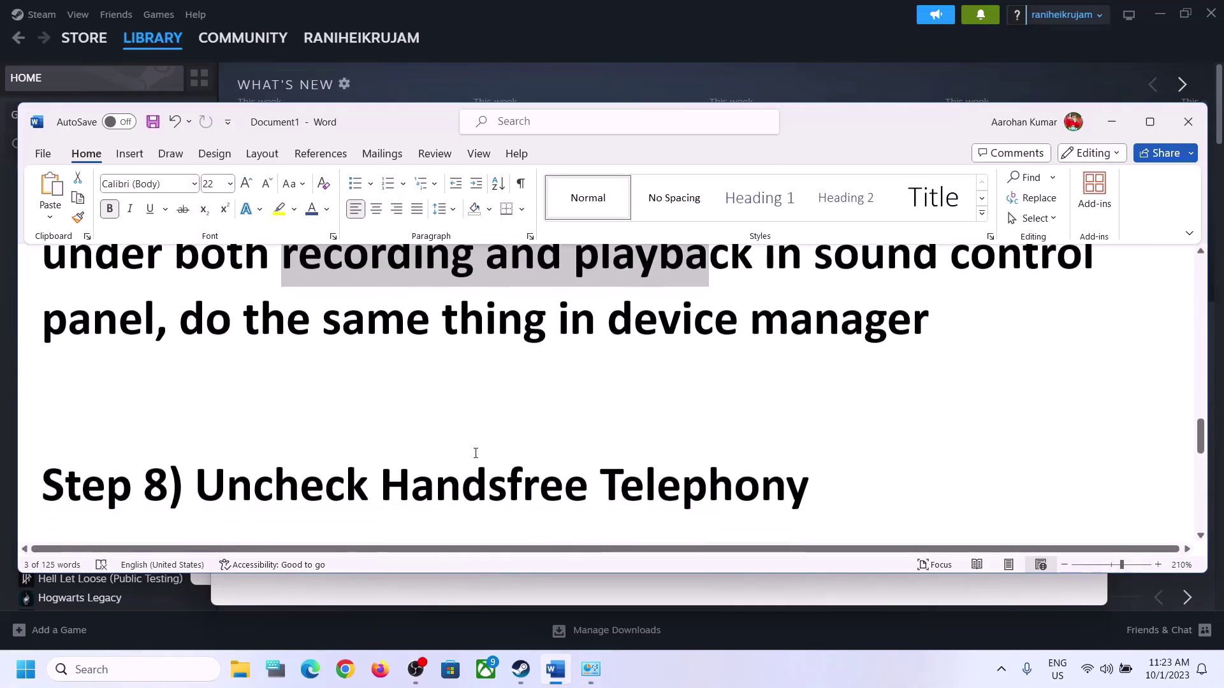
pyautogui.scroll(-3, 475, 452)
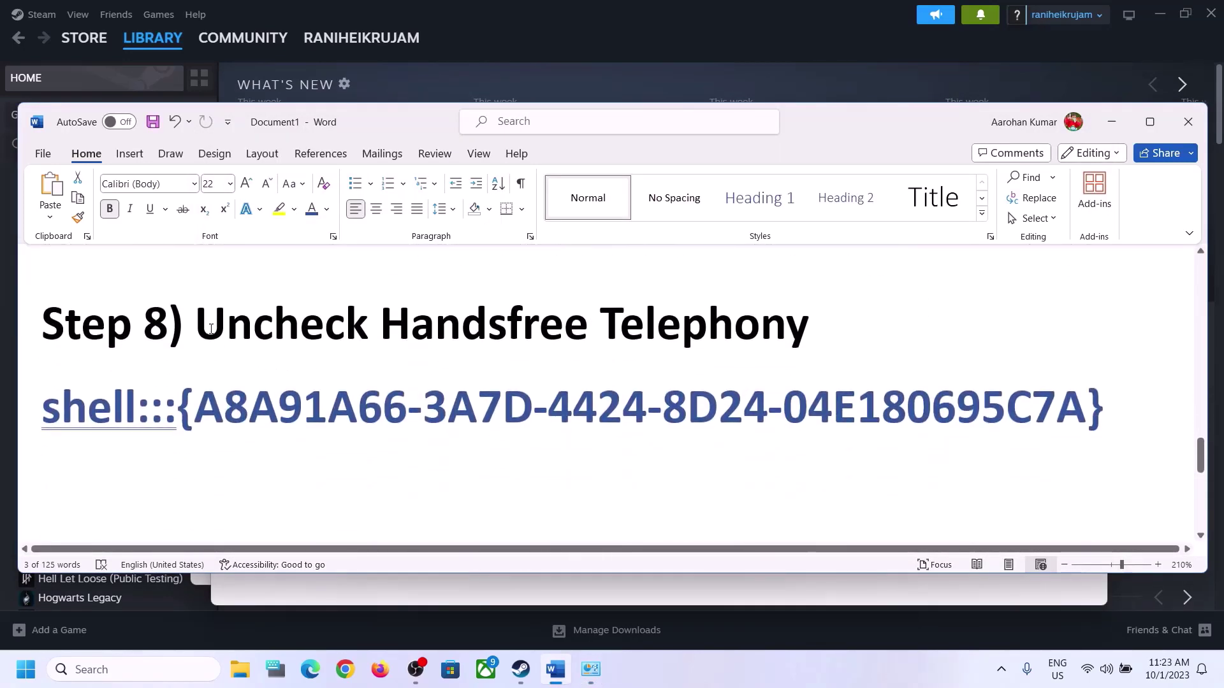
pyautogui.moveTo(211, 328); pyautogui.dragTo(694, 326)
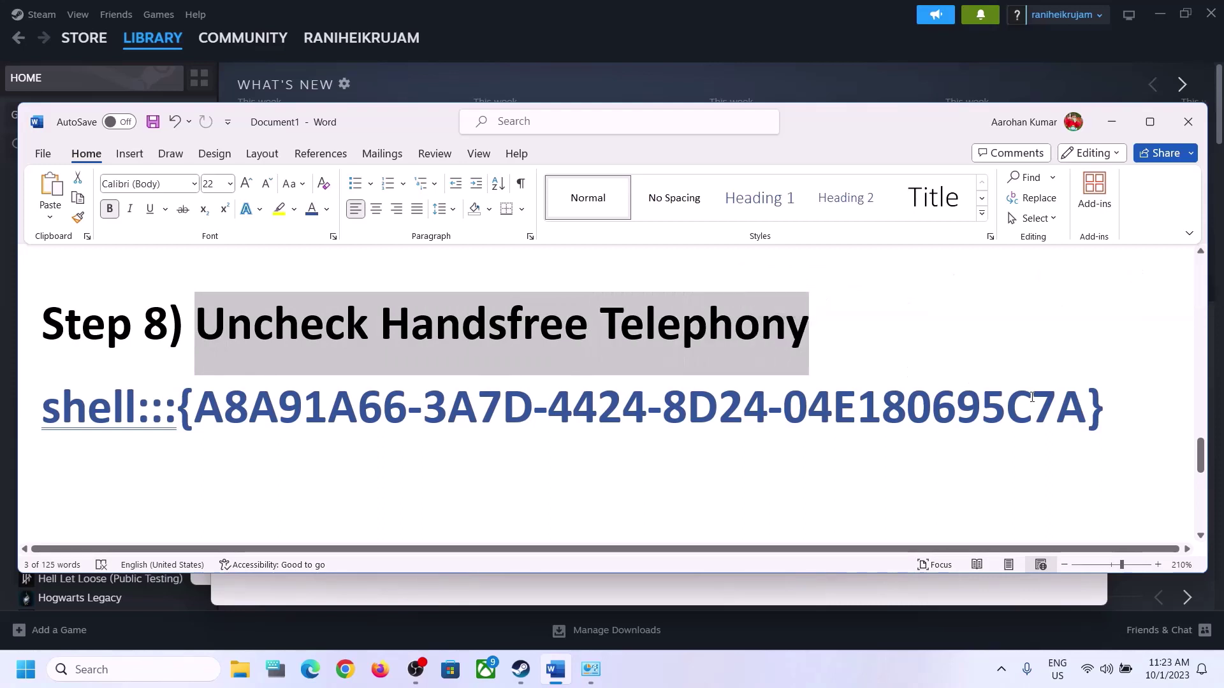
pyautogui.moveTo(1130, 401); pyautogui.dragTo(116, 413)
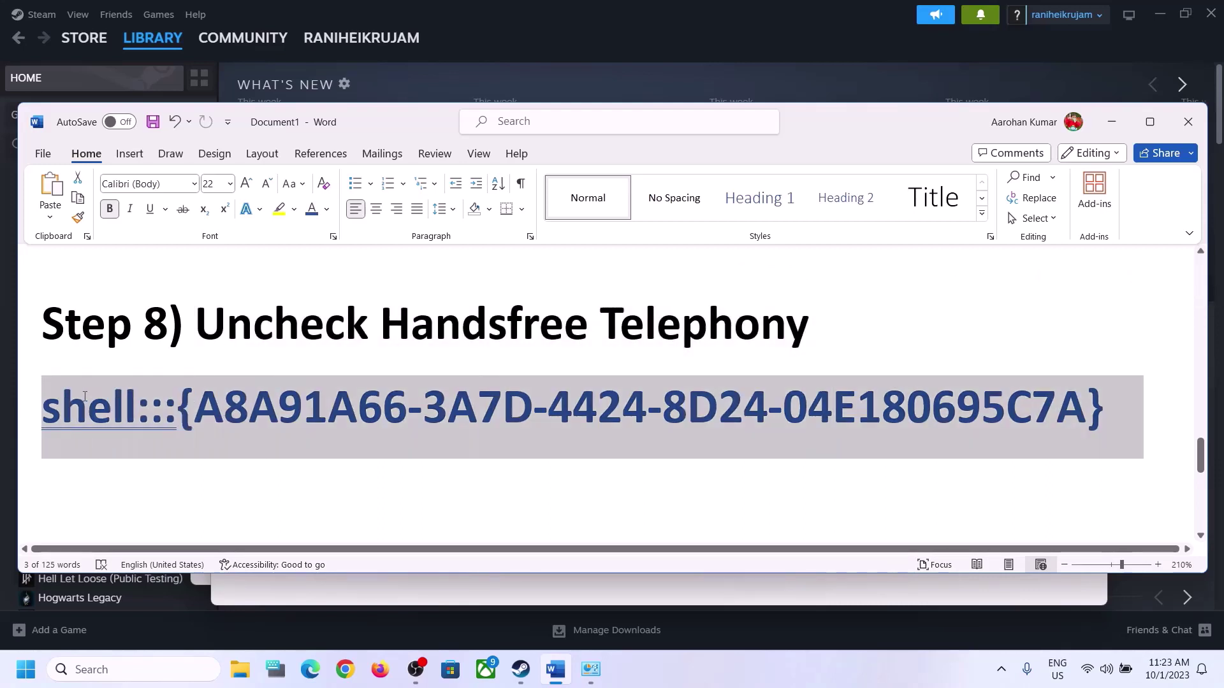
pyautogui.rightClick(116, 413)
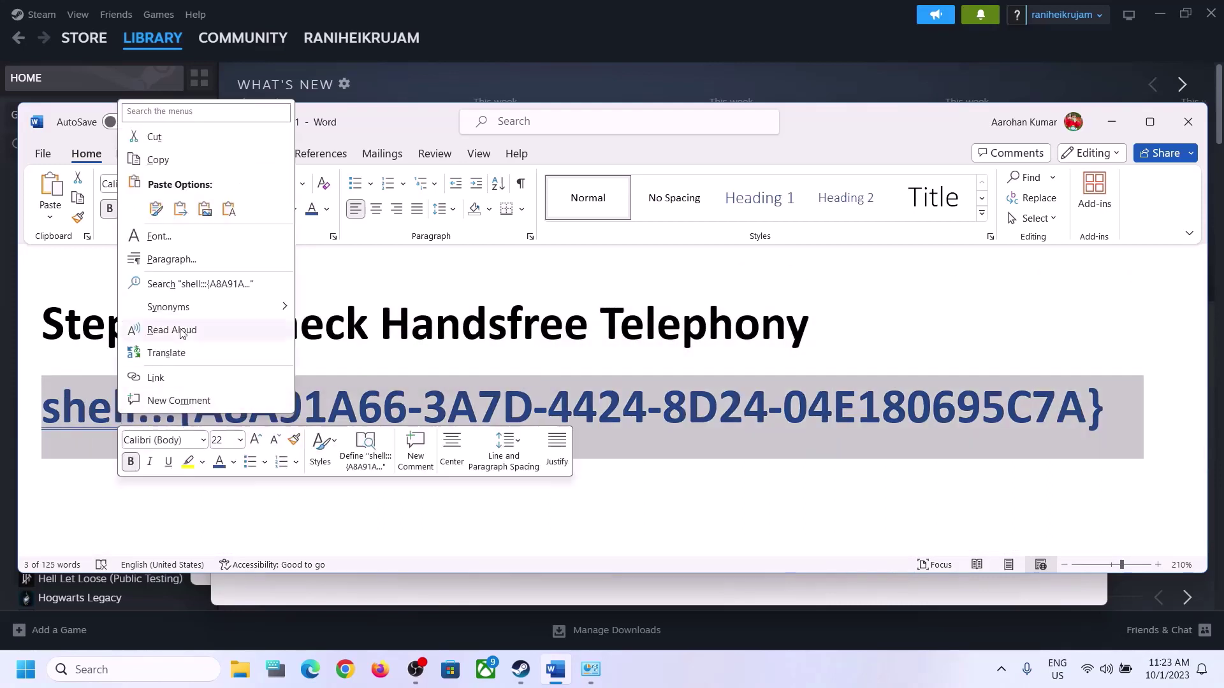
pyautogui.click(158, 159)
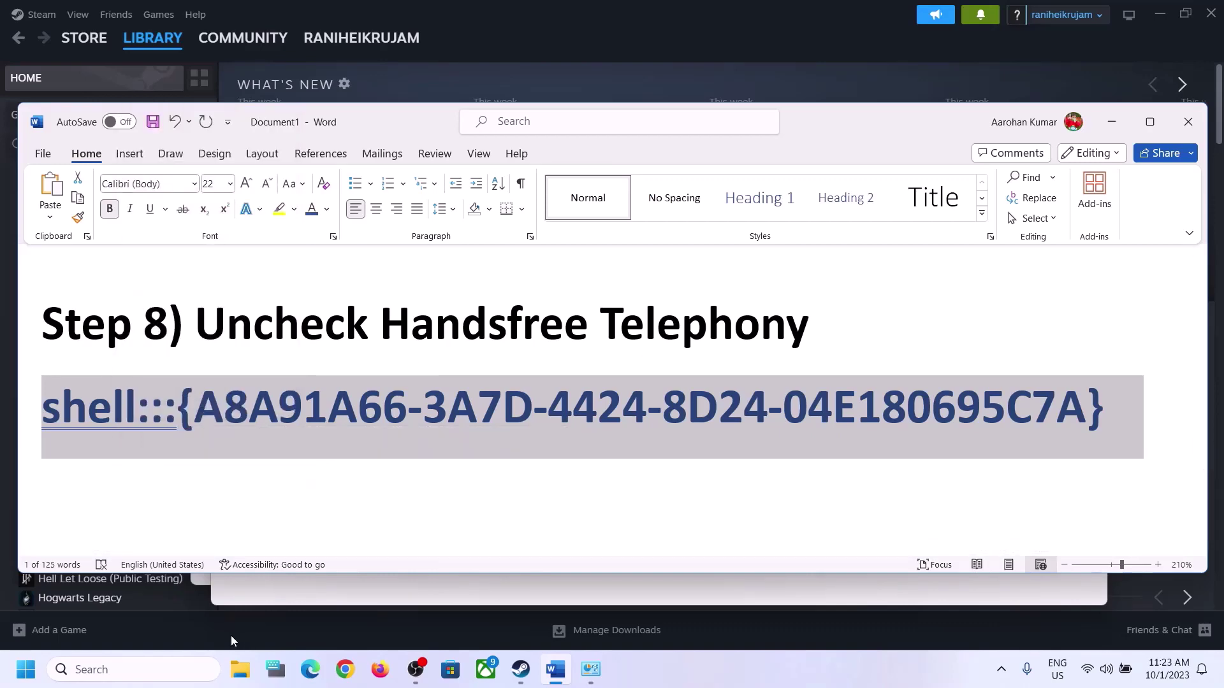
# - Paste the copied shell GUID into the Run box and run it to open Devices and Printers
pyautogui.click(189, 659)
pyautogui.write('run')
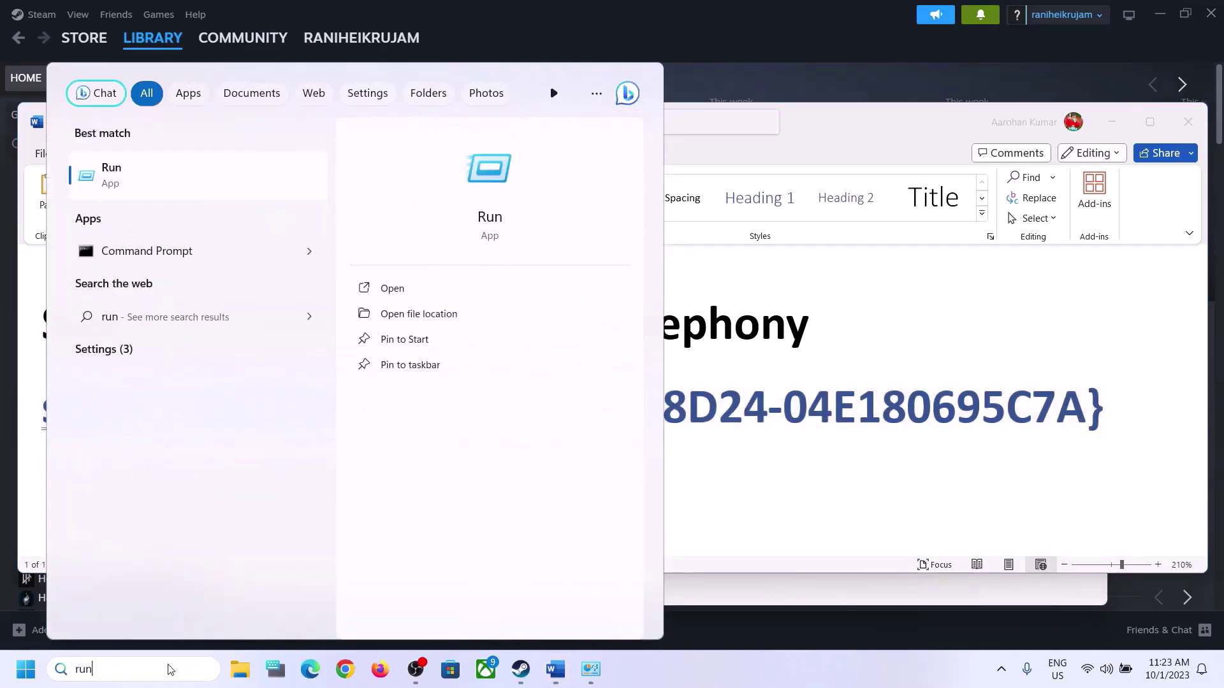
pyautogui.click(127, 183)
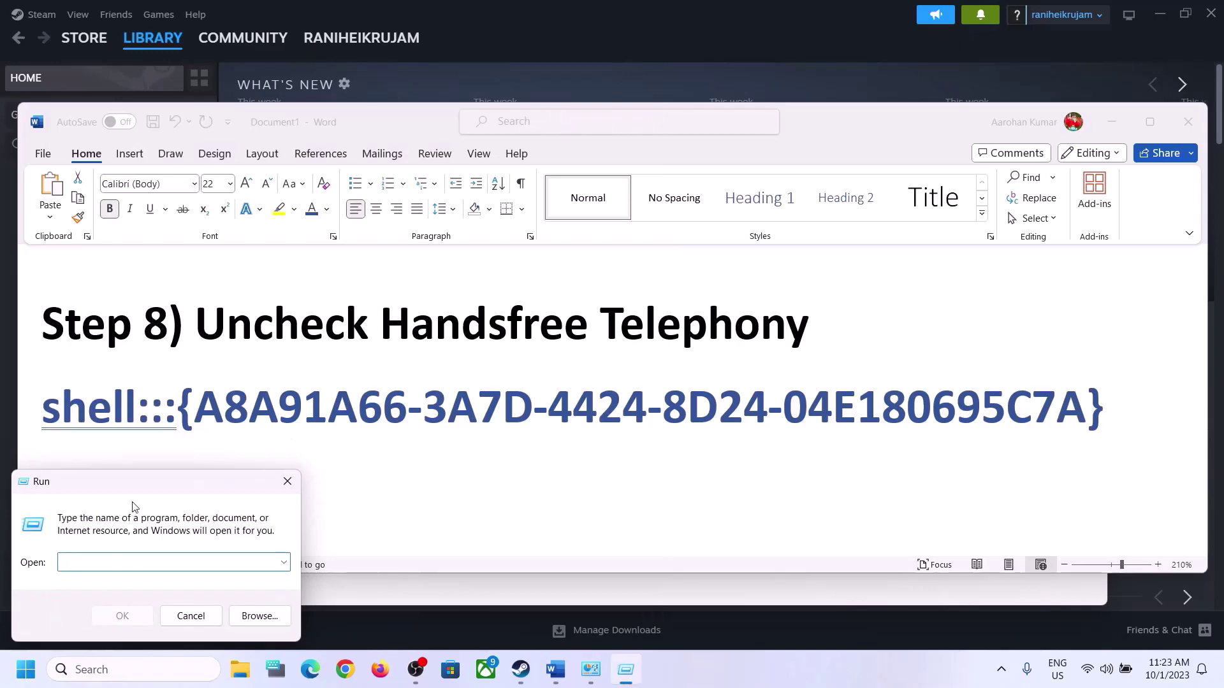
pyautogui.hotkey('ctrl', 'v')
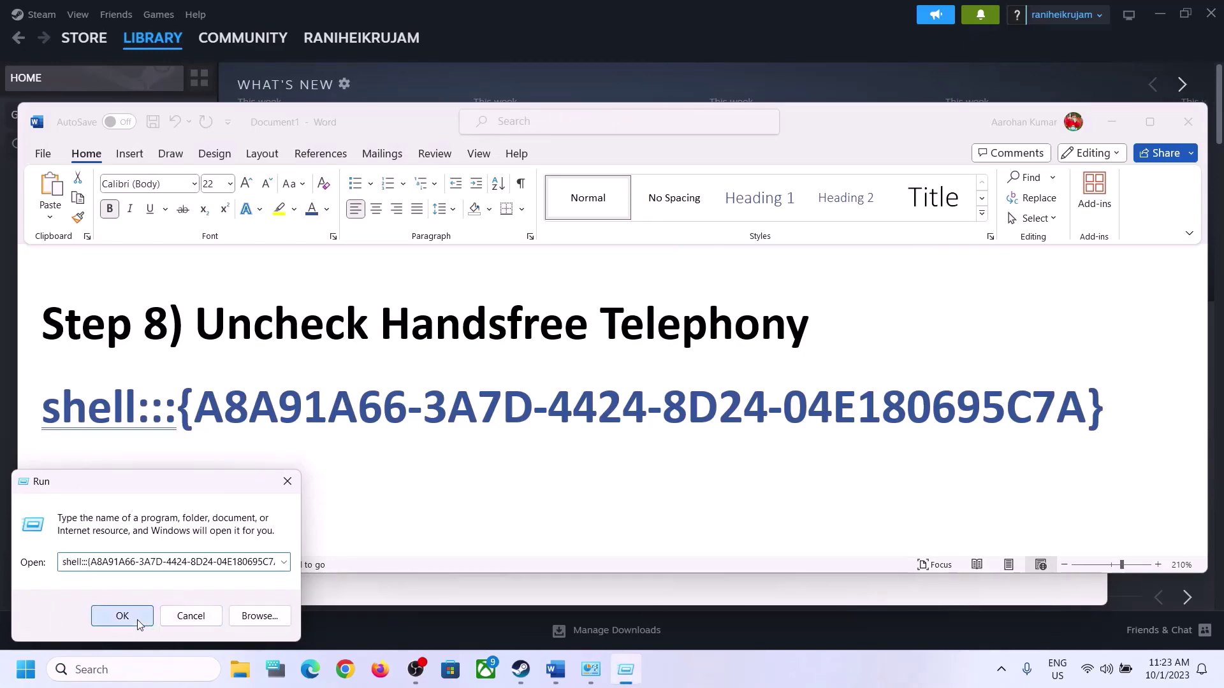
pyautogui.click(122, 616)
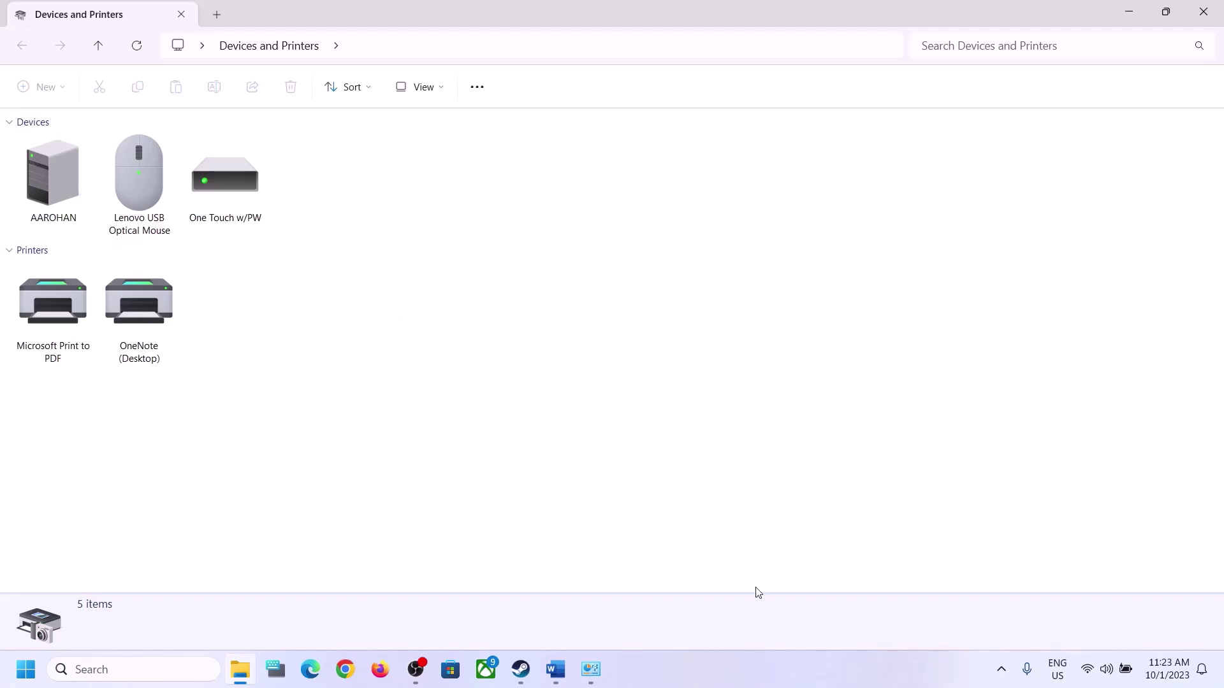
pyautogui.click(789, 677)
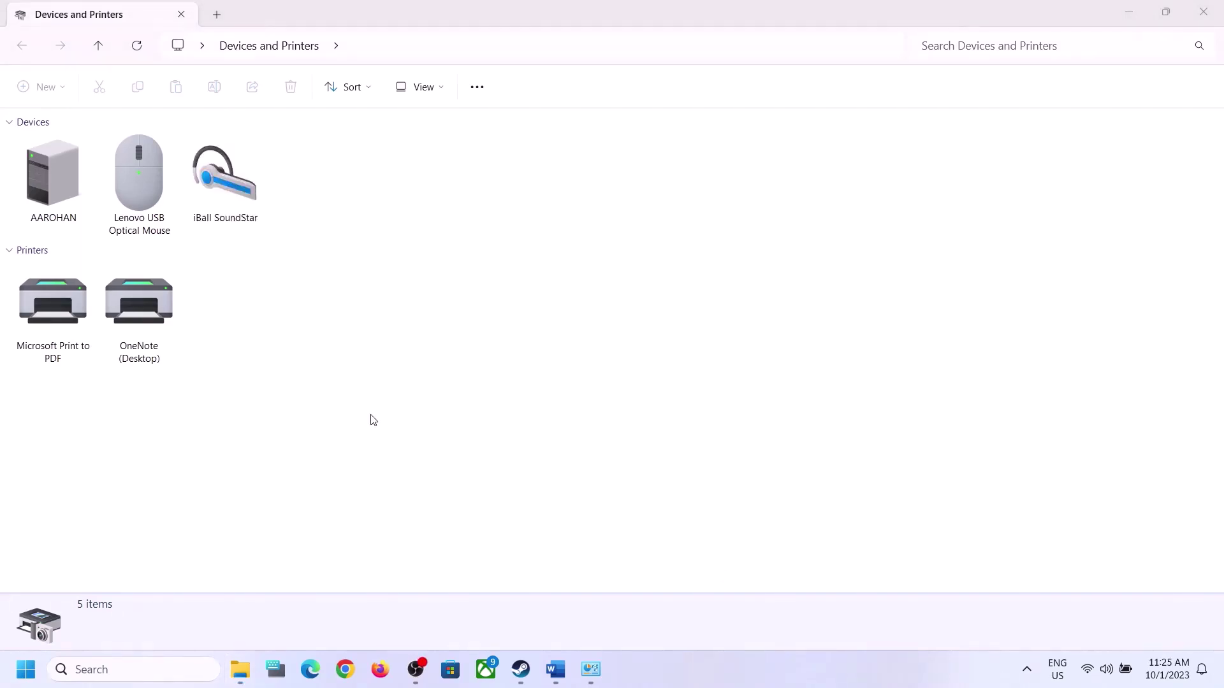
# - Uncheck Handsfree Telephony on the iBall SoundStar properties Services tab and apply
pyautogui.rightClick(228, 186)
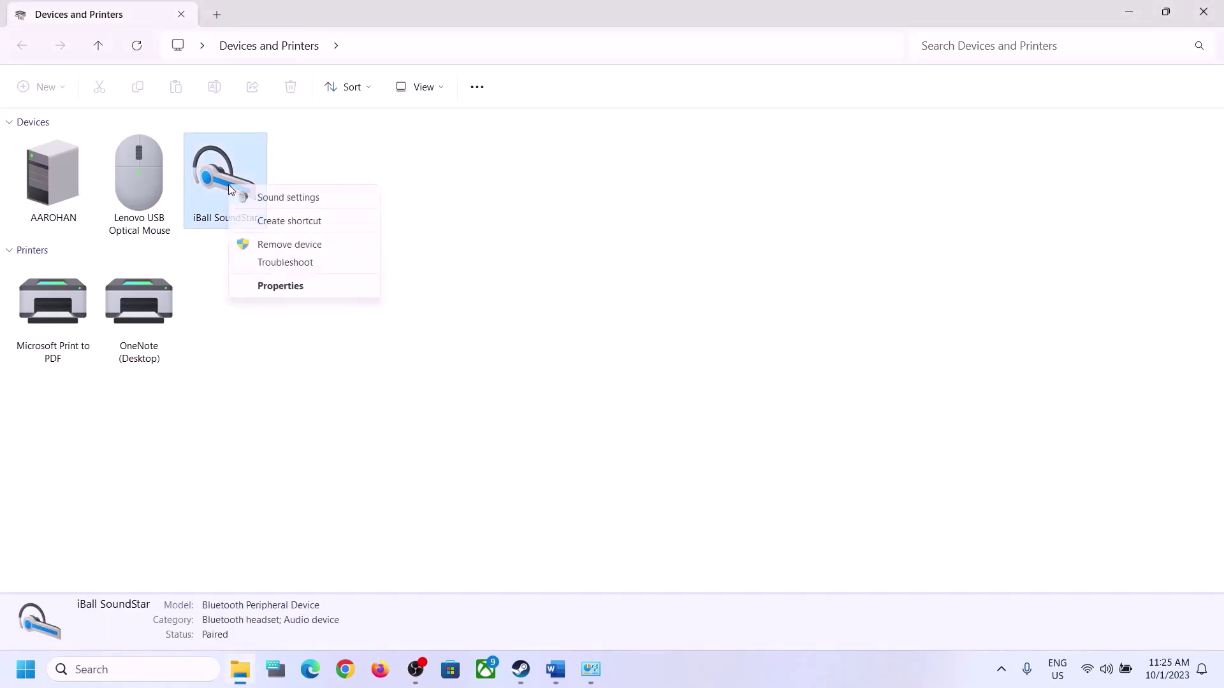
pyautogui.click(284, 286)
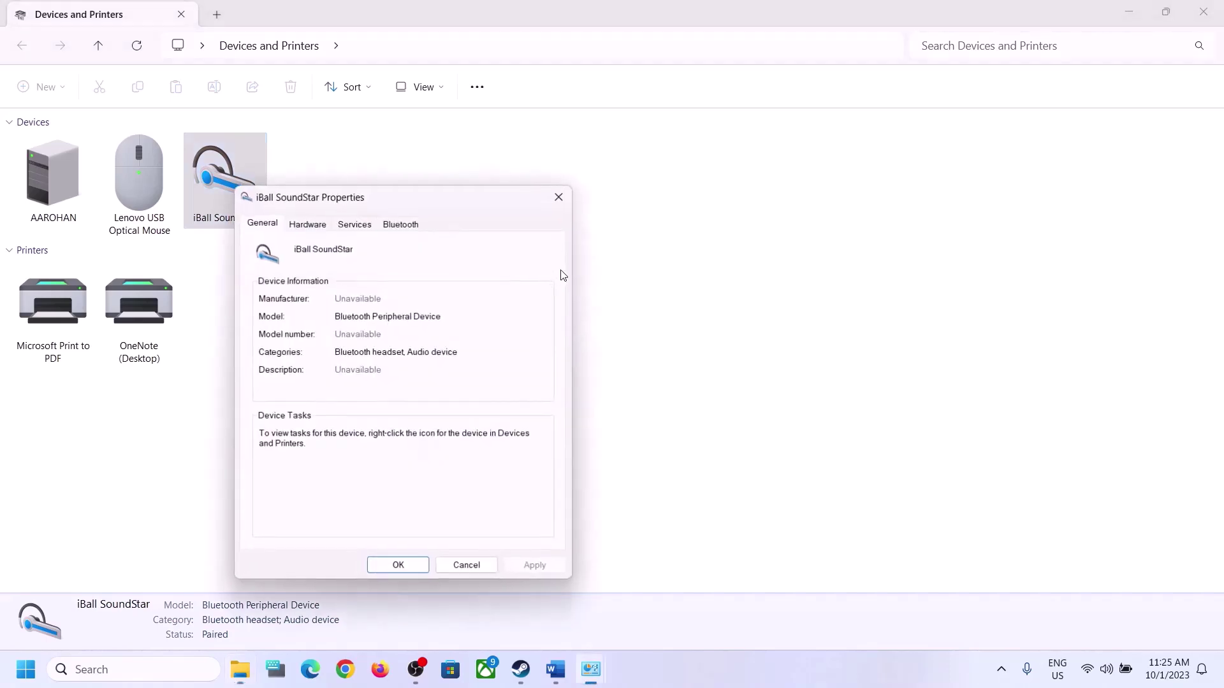
pyautogui.moveTo(451, 209); pyautogui.dragTo(645, 199)
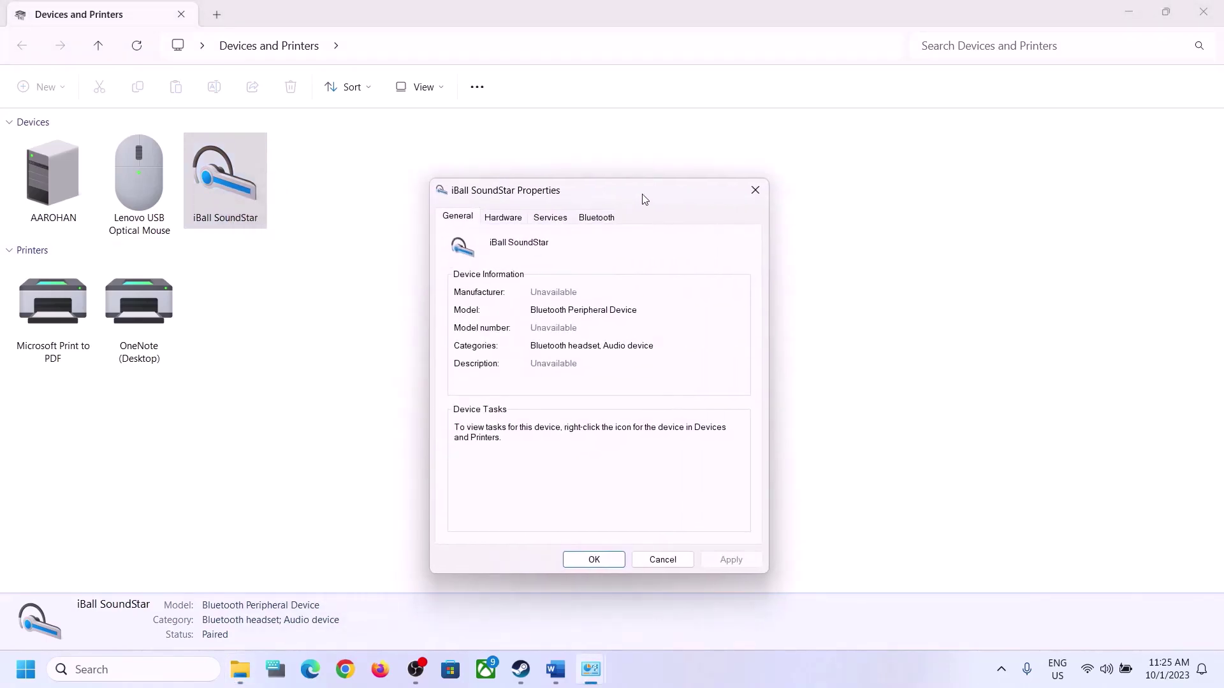
pyautogui.click(553, 219)
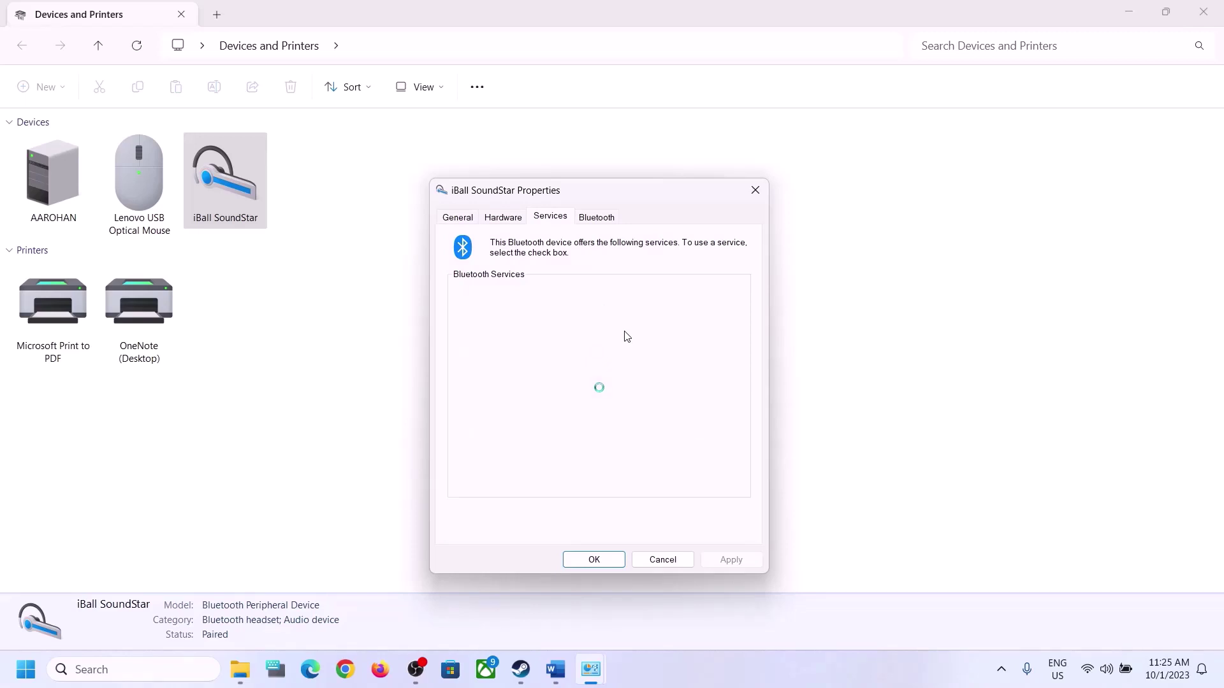
pyautogui.click(556, 669)
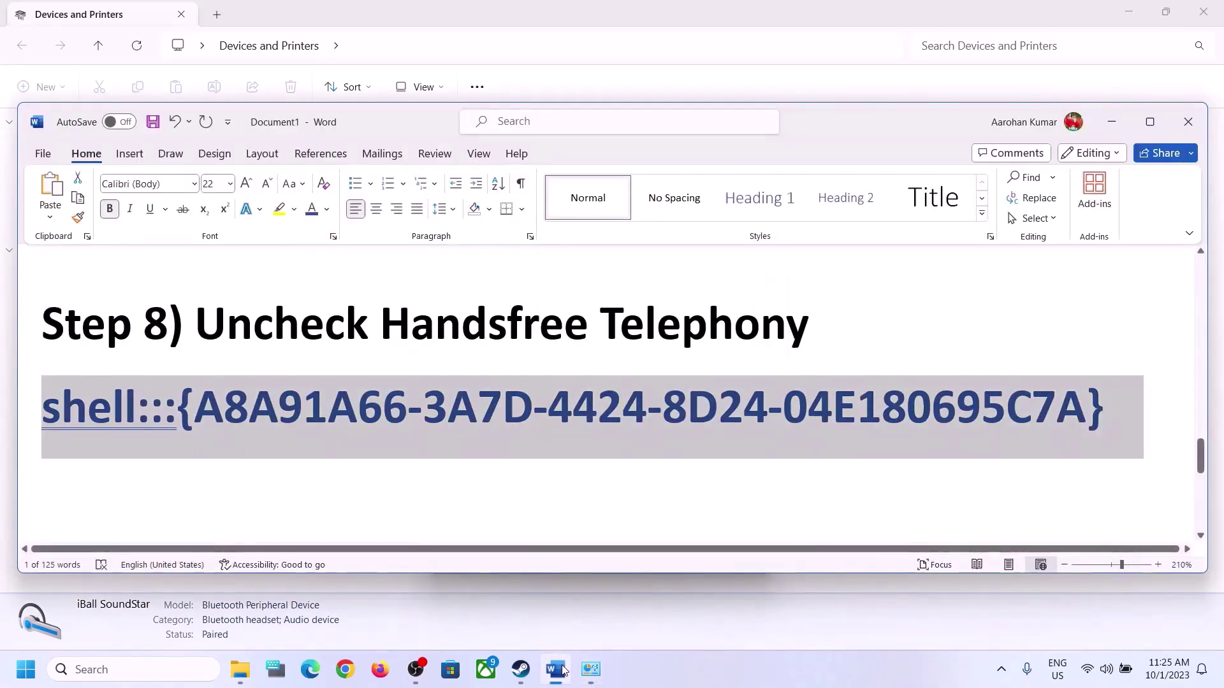
pyautogui.click(556, 668)
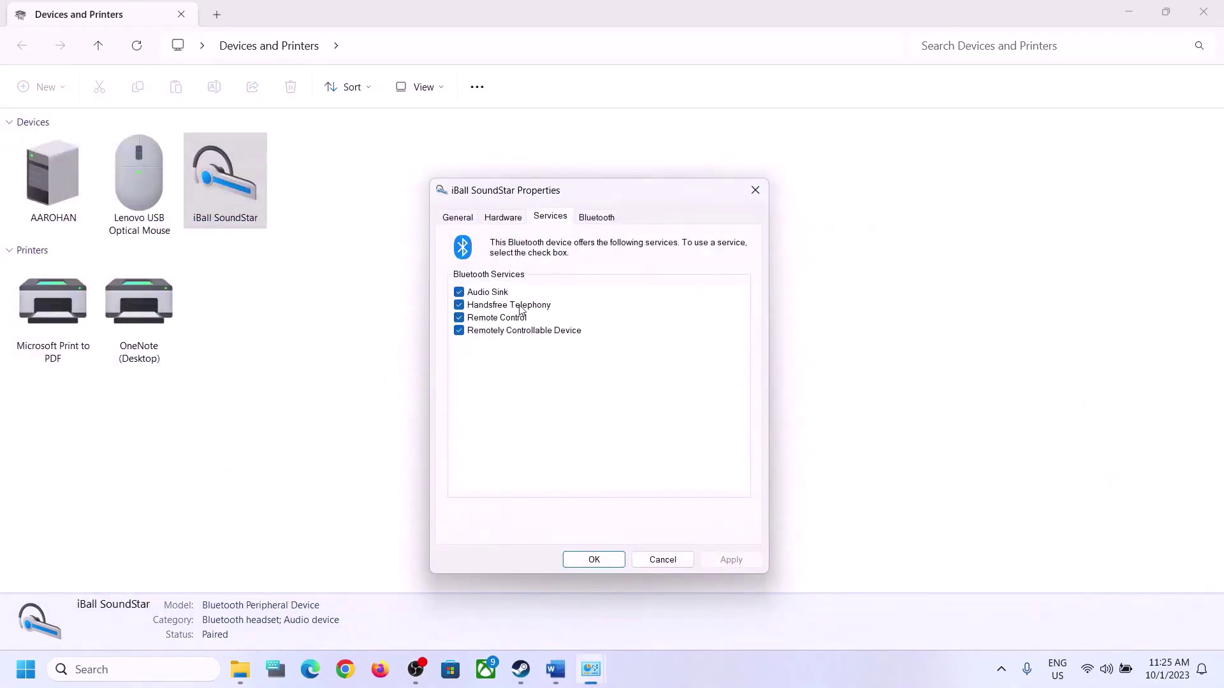
pyautogui.click(459, 306)
pyautogui.click(739, 559)
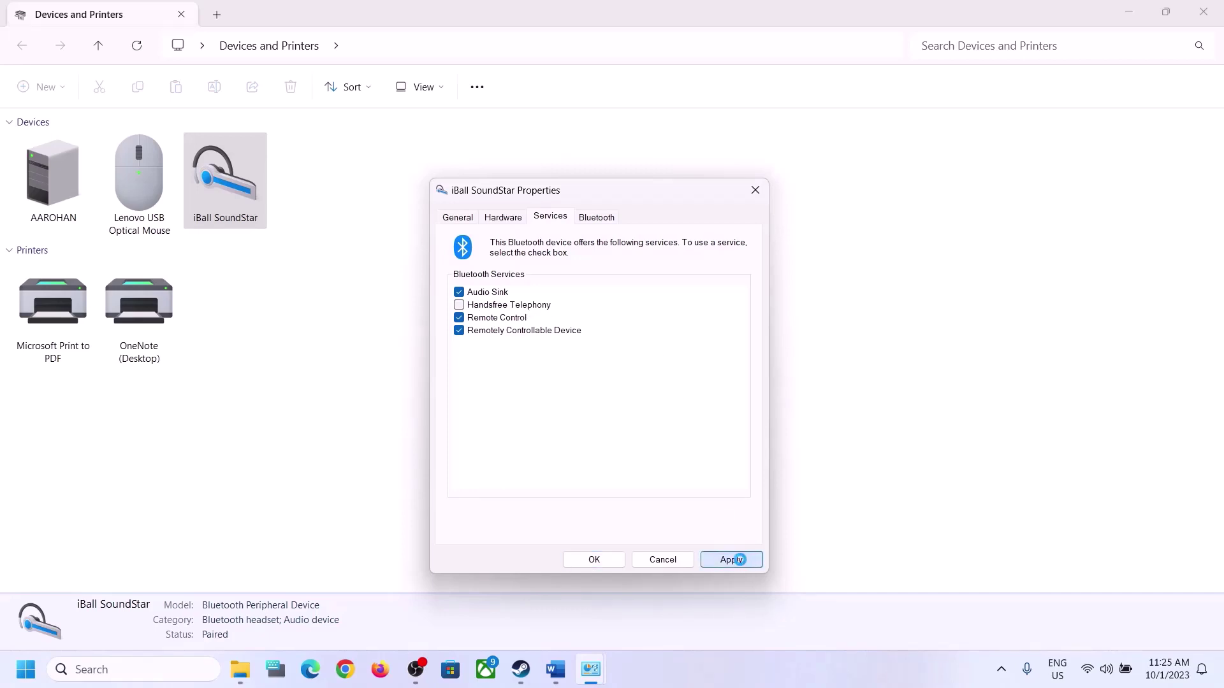
pyautogui.click(601, 561)
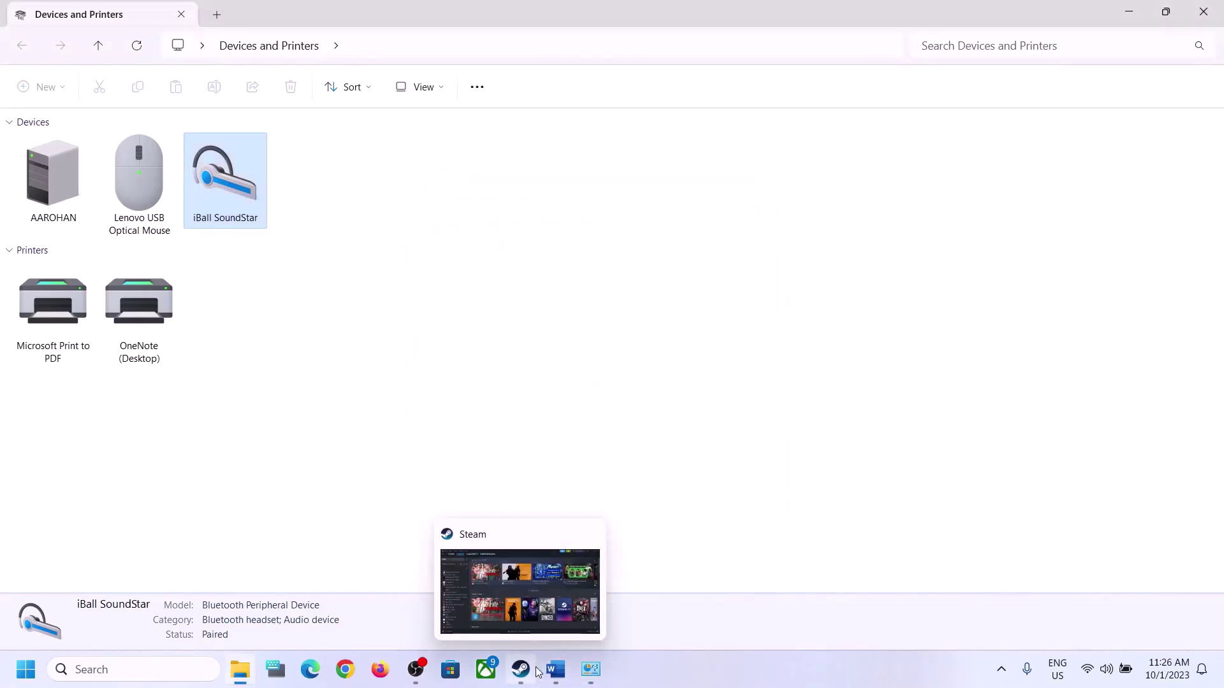
# - Scroll Word to Step 9 and highlight its phrases about disabling the internal microphone
pyautogui.click(556, 675)
pyautogui.scroll(-4, 330, 383)
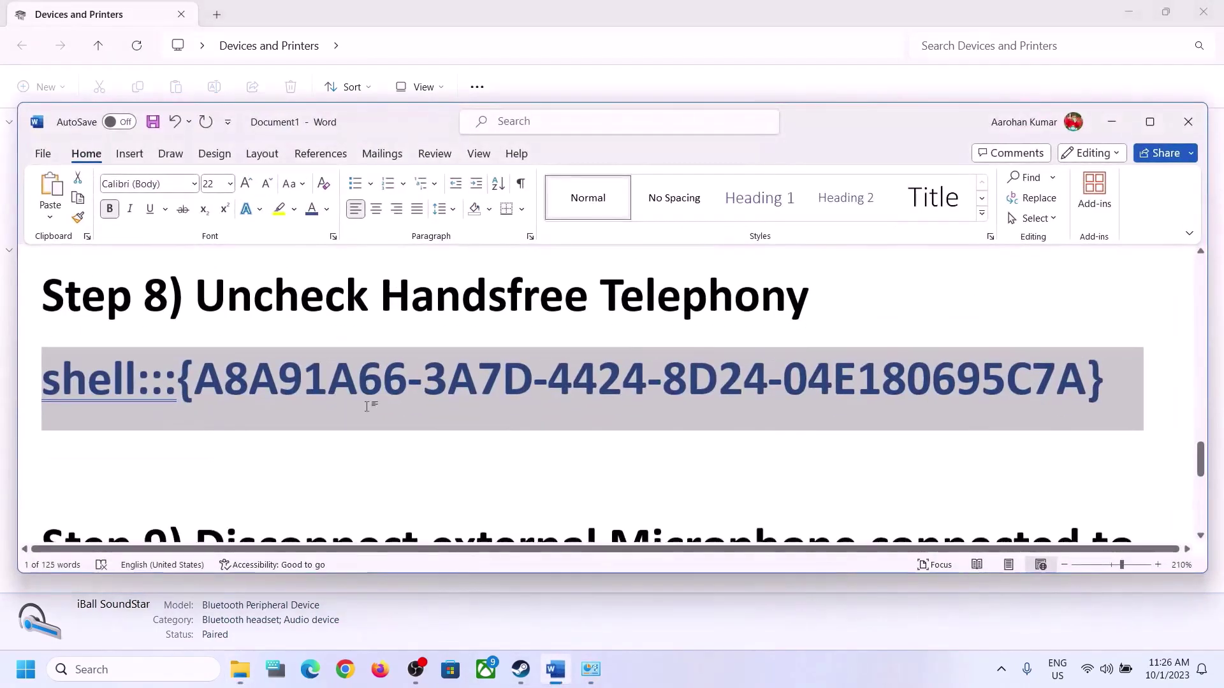
pyautogui.moveTo(195, 334); pyautogui.dragTo(158, 403)
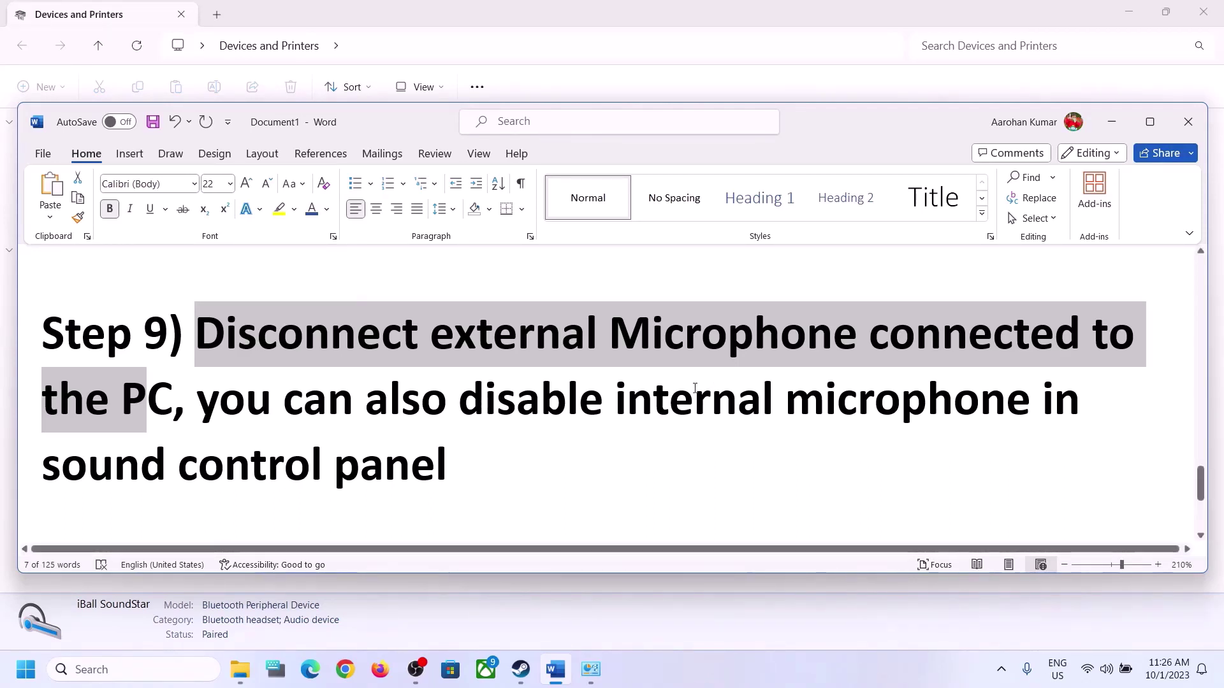
pyautogui.moveTo(460, 414); pyautogui.dragTo(783, 414)
pyautogui.keyDown('shift'); pyautogui.click(1033, 402); pyautogui.keyUp('shift')
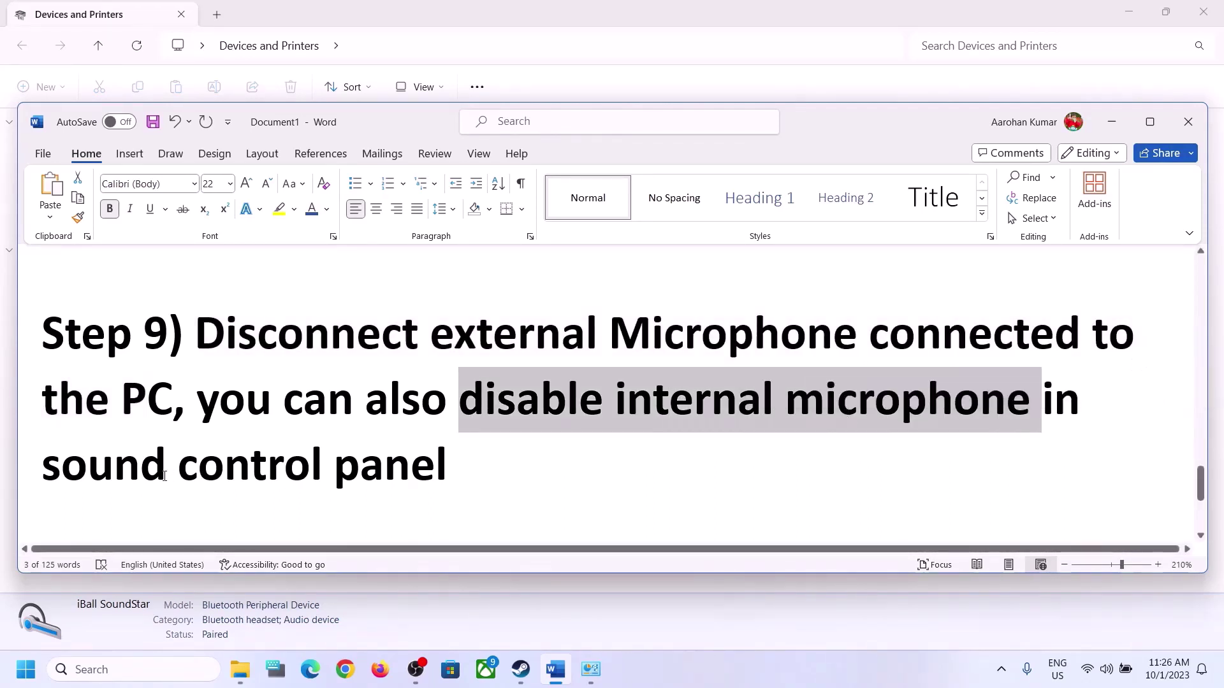
pyautogui.moveTo(64, 472); pyautogui.dragTo(294, 432)
pyautogui.moveTo(196, 401); pyautogui.dragTo(615, 402)
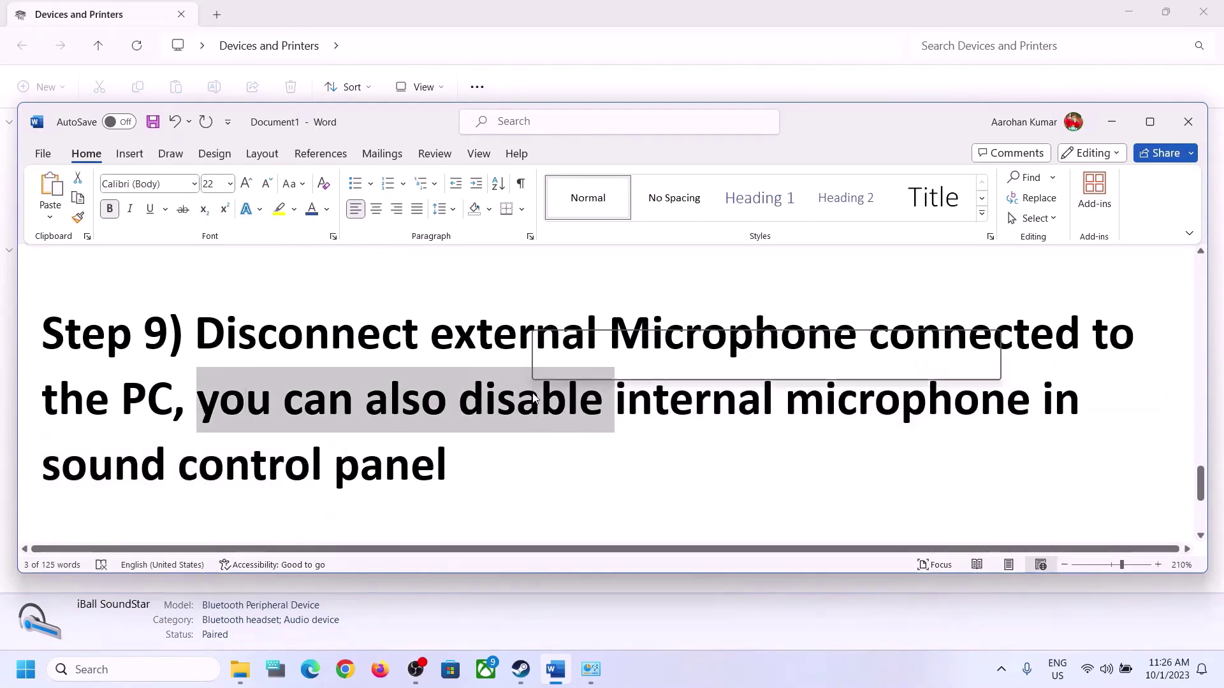
pyautogui.click(375, 451)
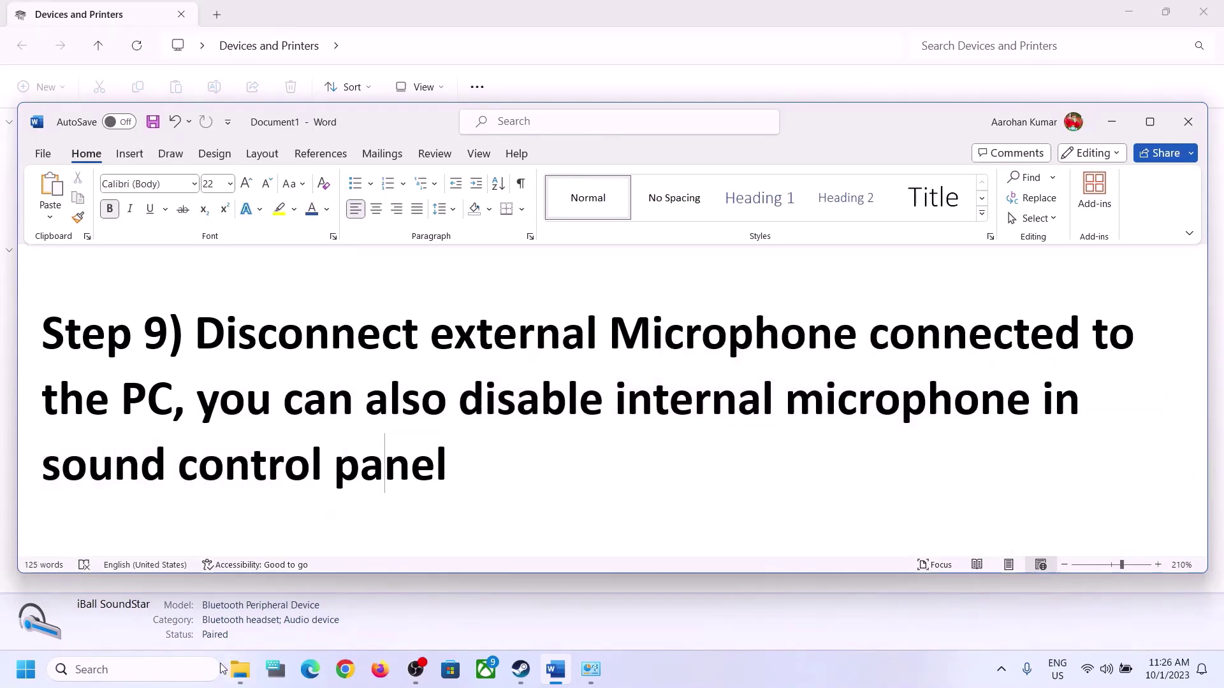
# - Reopen Control Panel's Sound dialog and inspect the Speakers device properties
pyautogui.click(189, 669)
pyautogui.write('control')
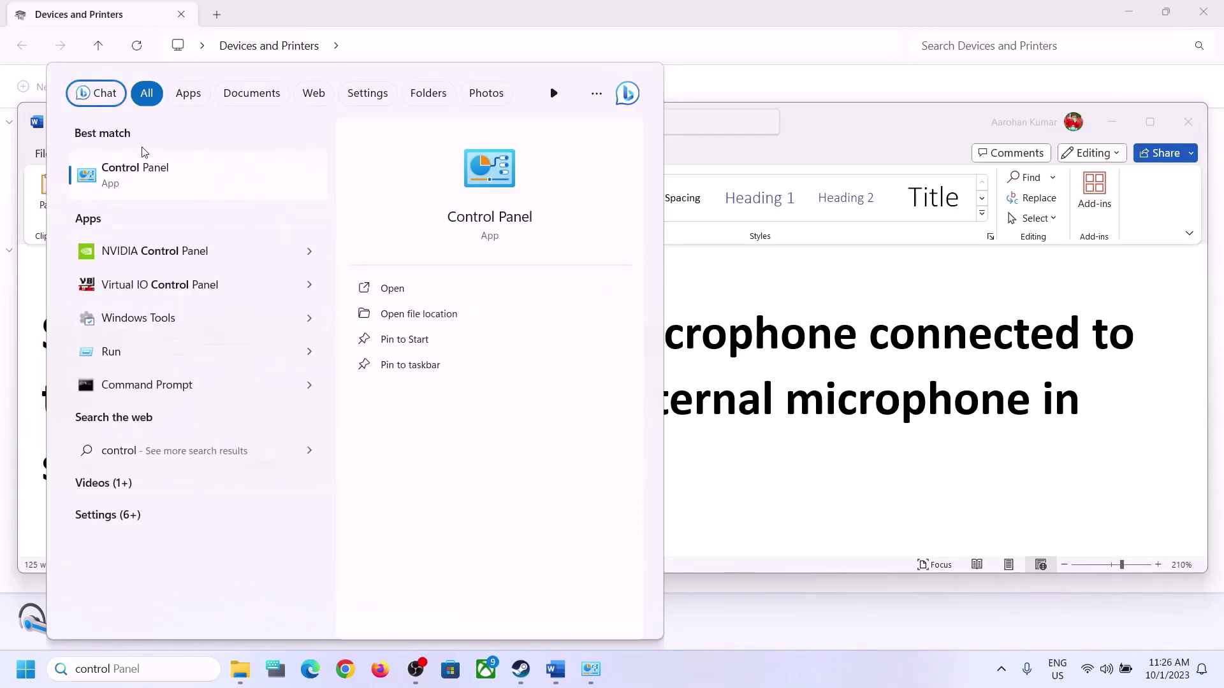
pyautogui.click(688, 222)
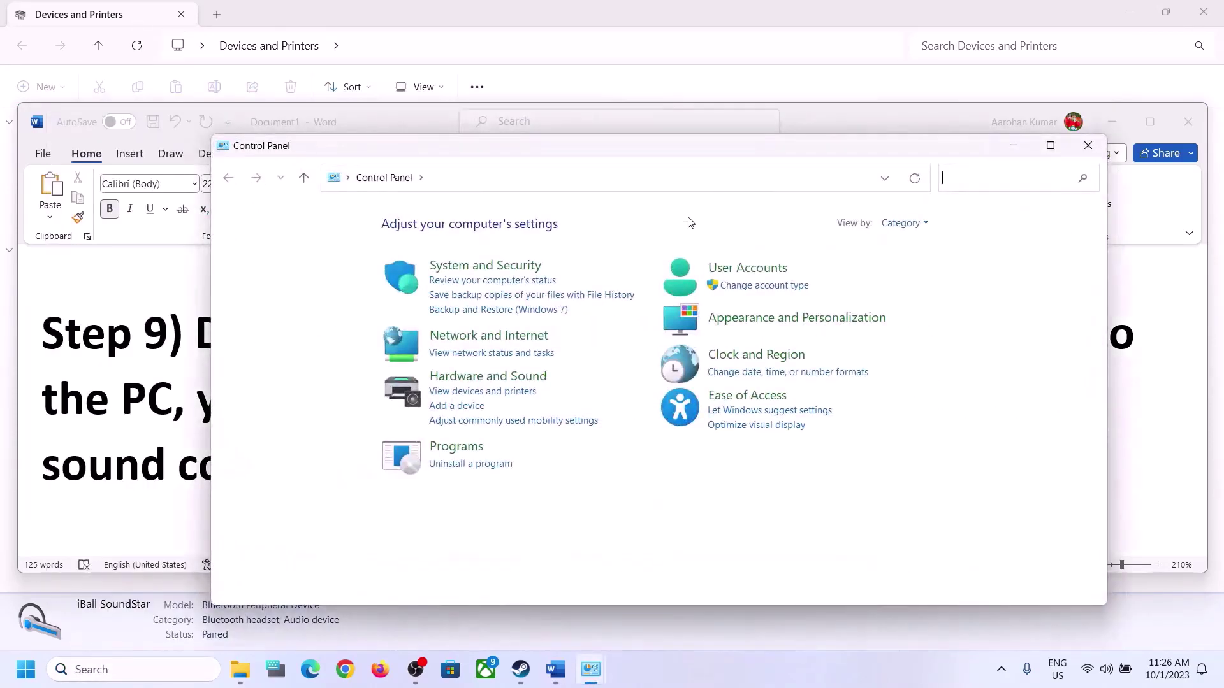
pyautogui.click(490, 378)
pyautogui.click(448, 320)
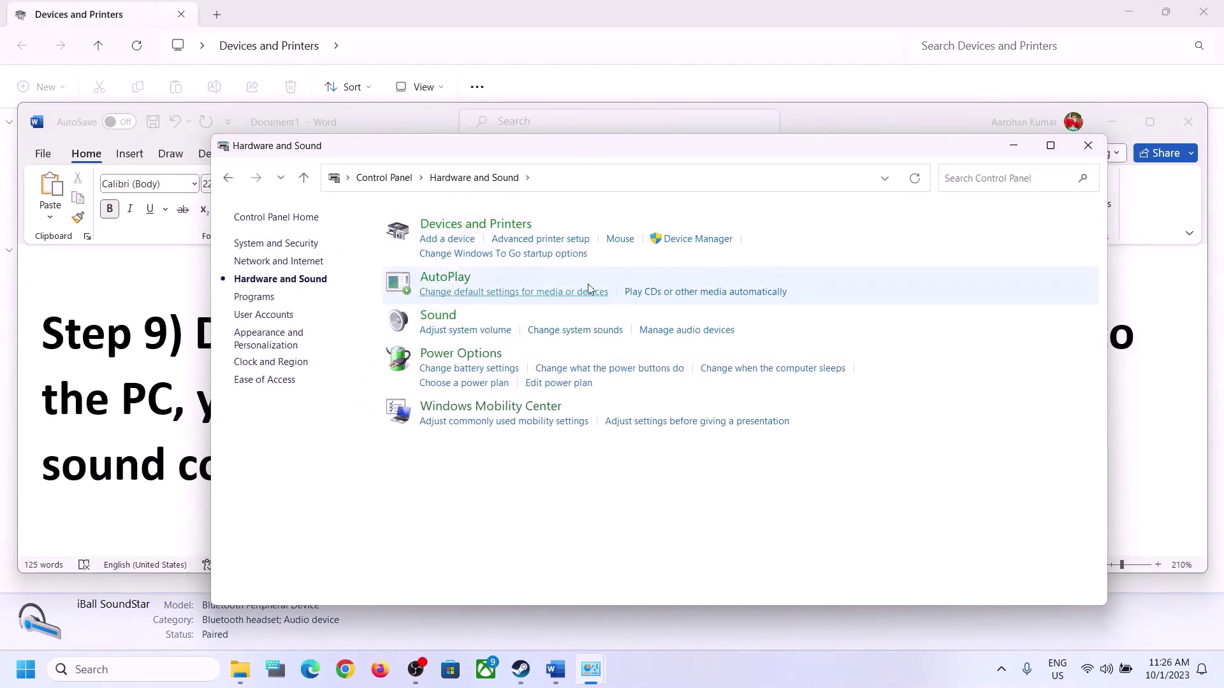
pyautogui.click(212, 300)
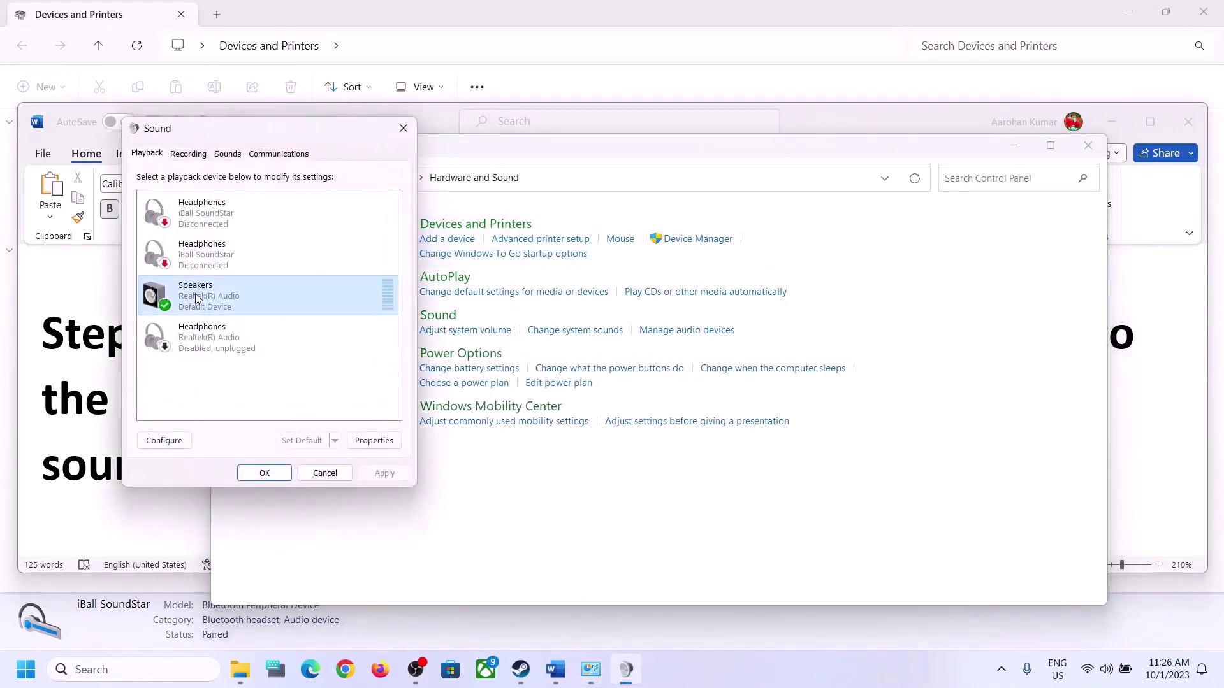
pyautogui.rightClick(198, 297)
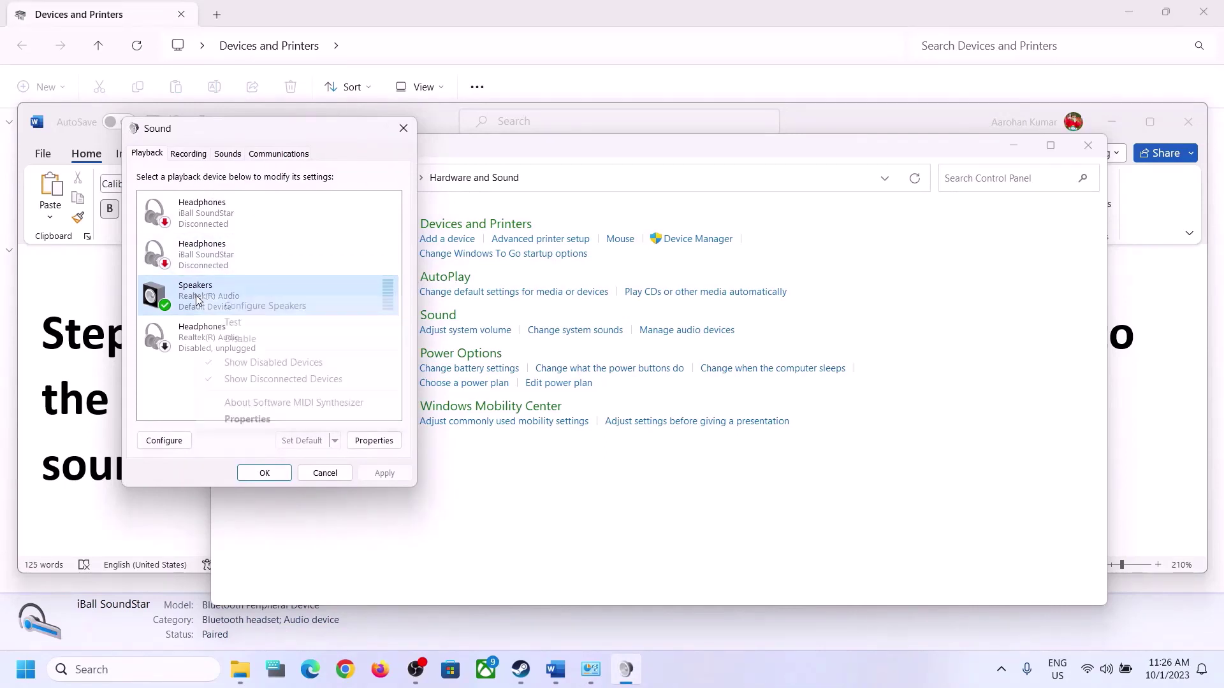
pyautogui.click(264, 420)
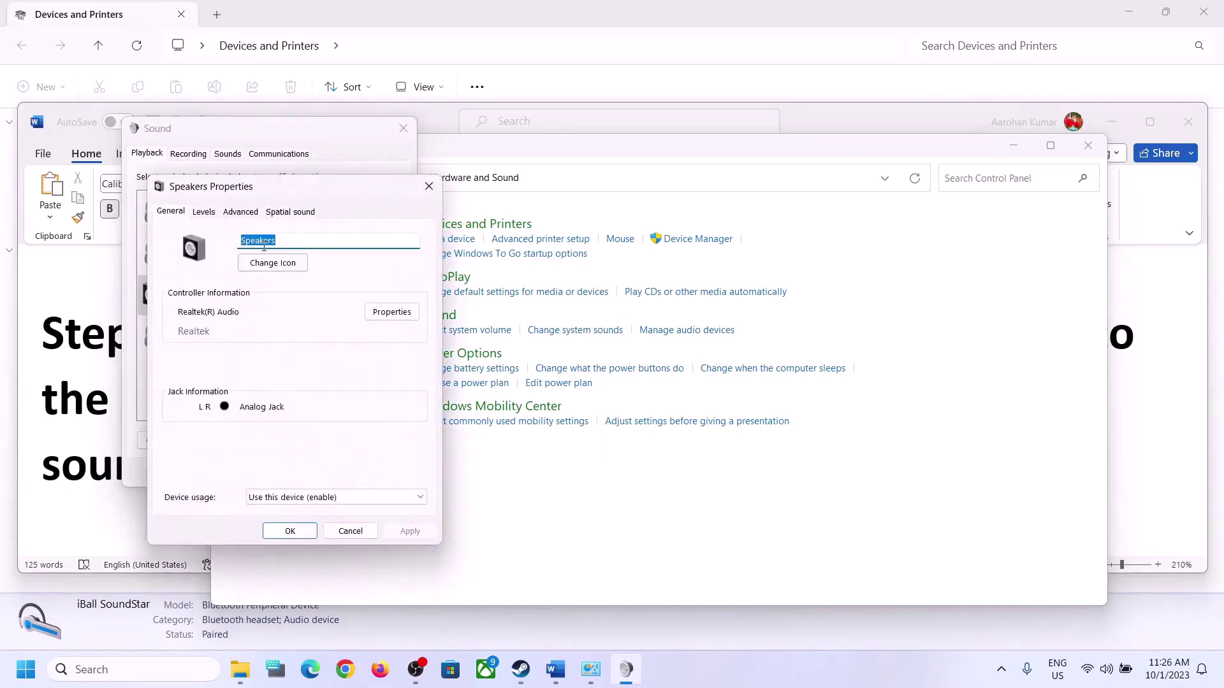
pyautogui.click(429, 189)
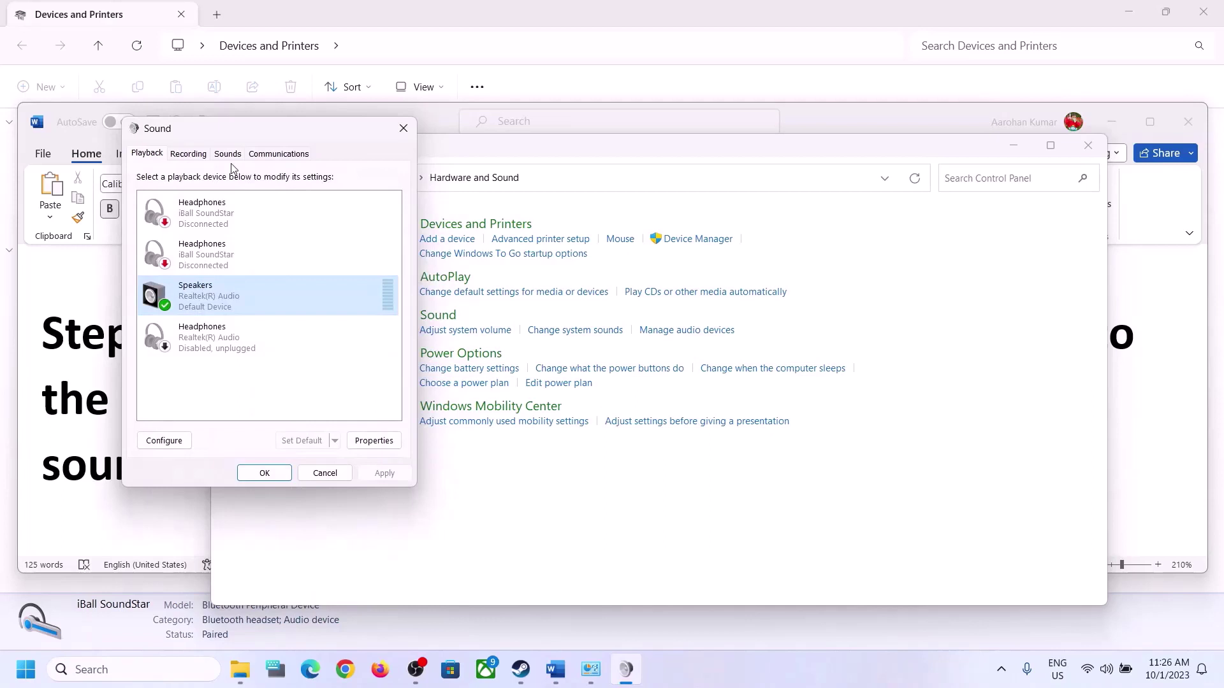
# - Disable the Microphone Array recording device, close Sound, and return to Word
pyautogui.click(195, 158)
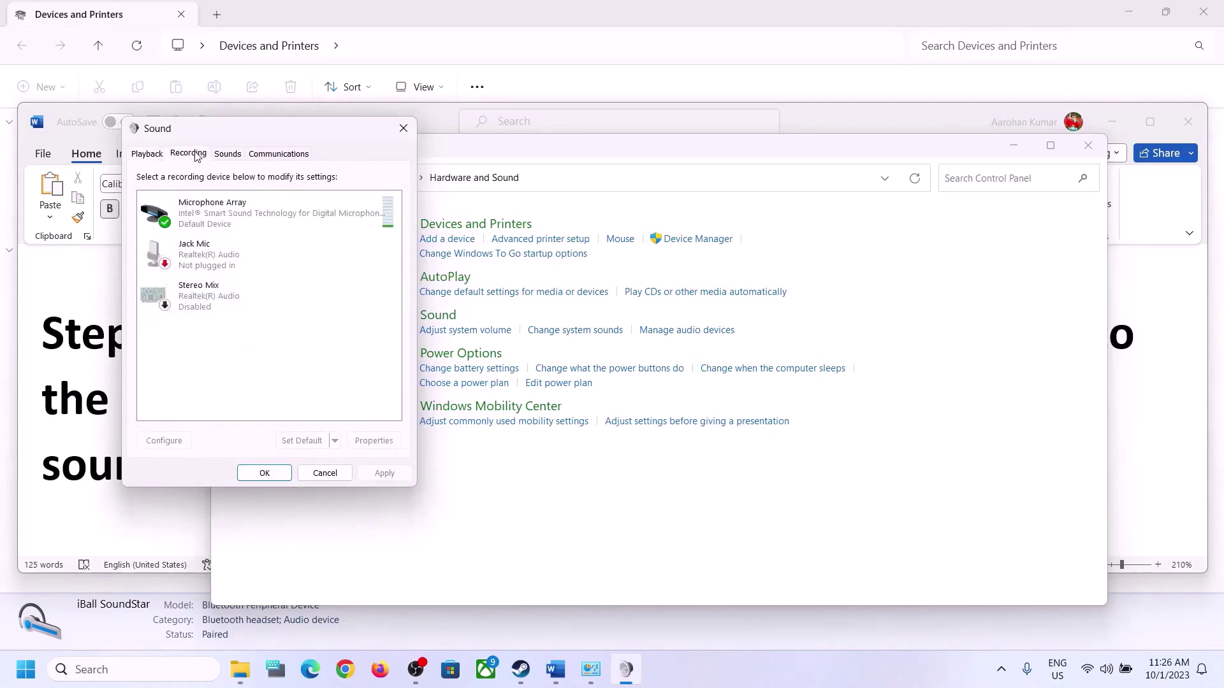
pyautogui.click(258, 218)
pyautogui.rightClick(246, 215)
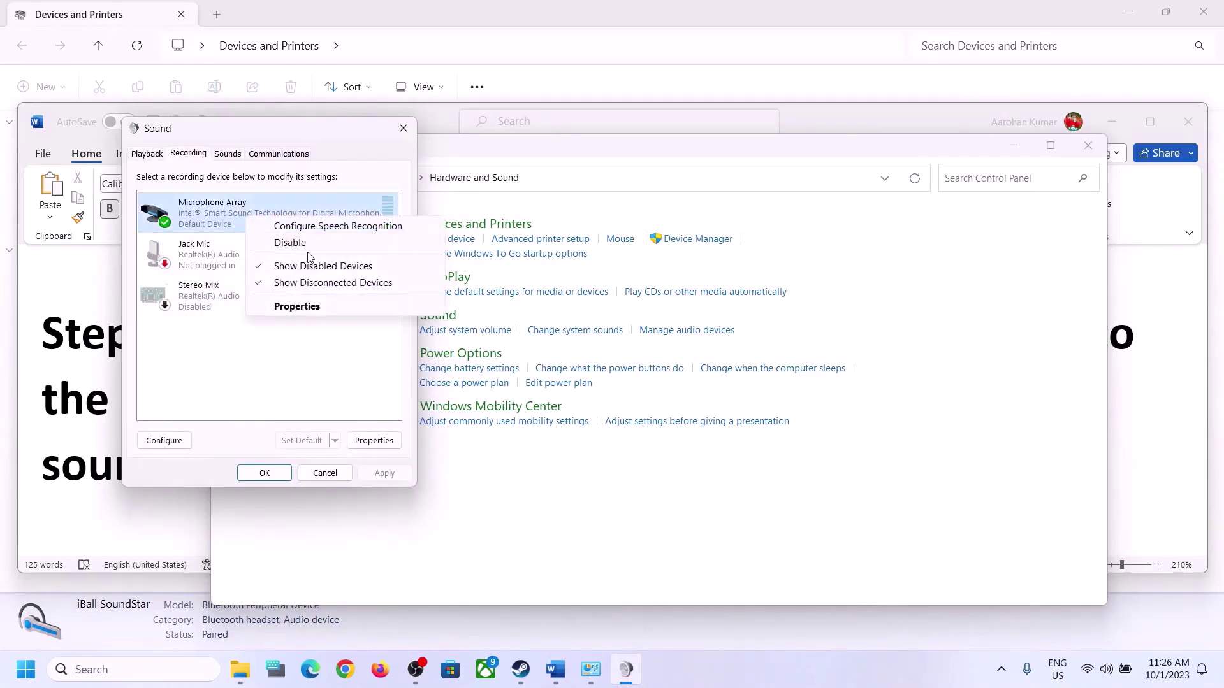
pyautogui.click(321, 392)
pyautogui.click(404, 128)
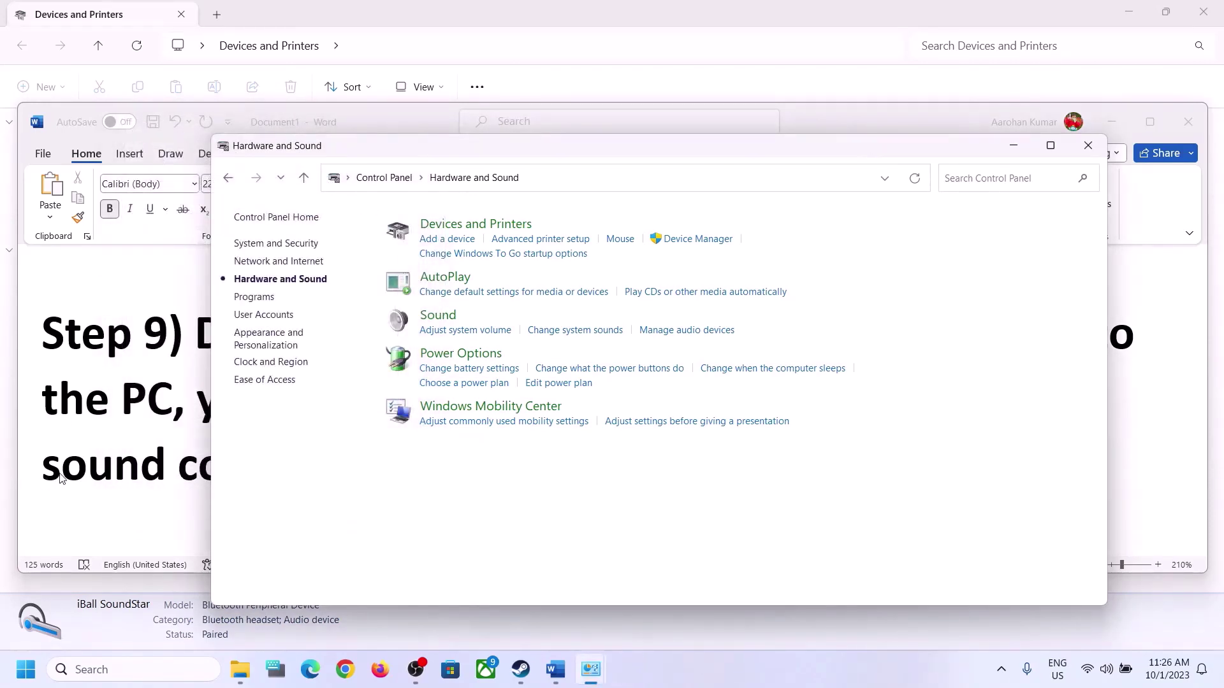
pyautogui.click(131, 469)
# - Select Word's Step 10 heading, then open Device Manager with Sound, video and game controllers expanded
pyautogui.scroll(-5, 768, 434)
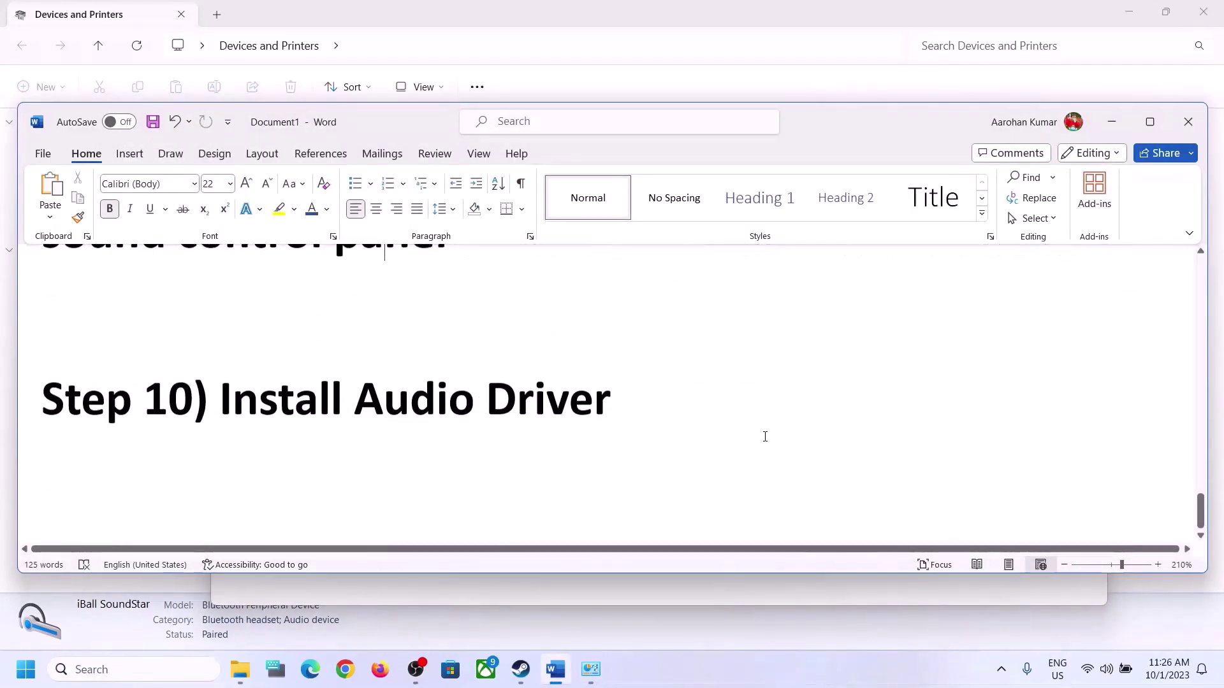
pyautogui.hotkey('shift', 'End')
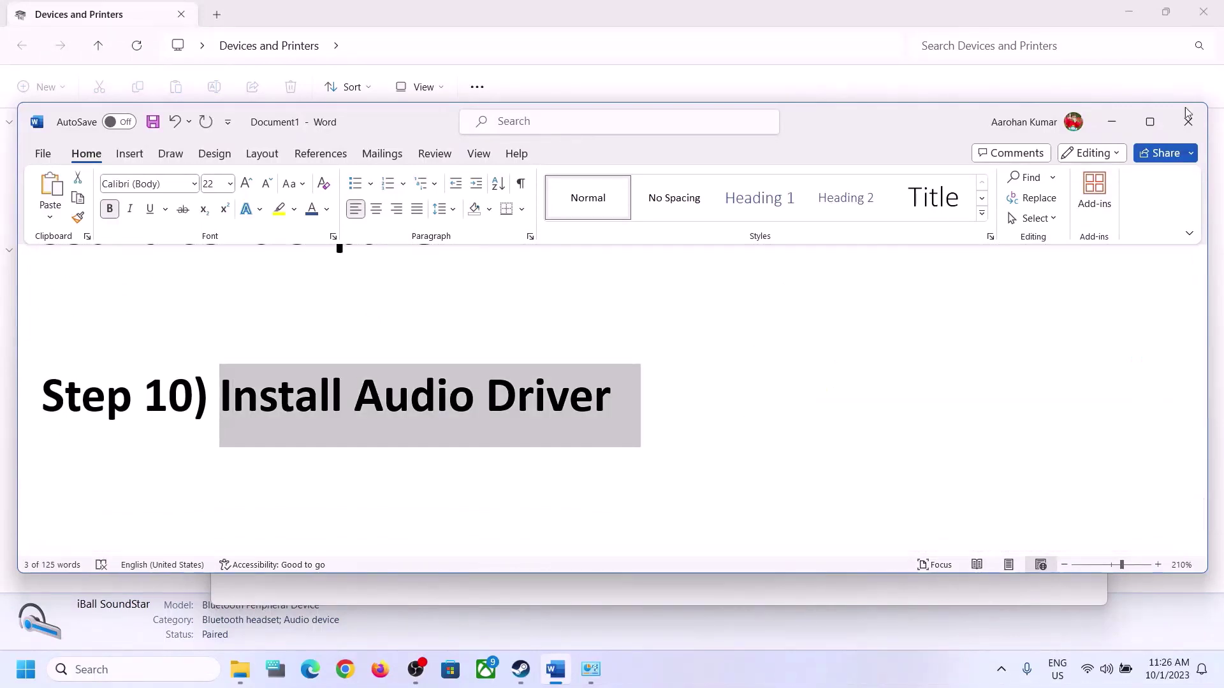
pyautogui.click(1112, 122)
pyautogui.rightClick(25, 670)
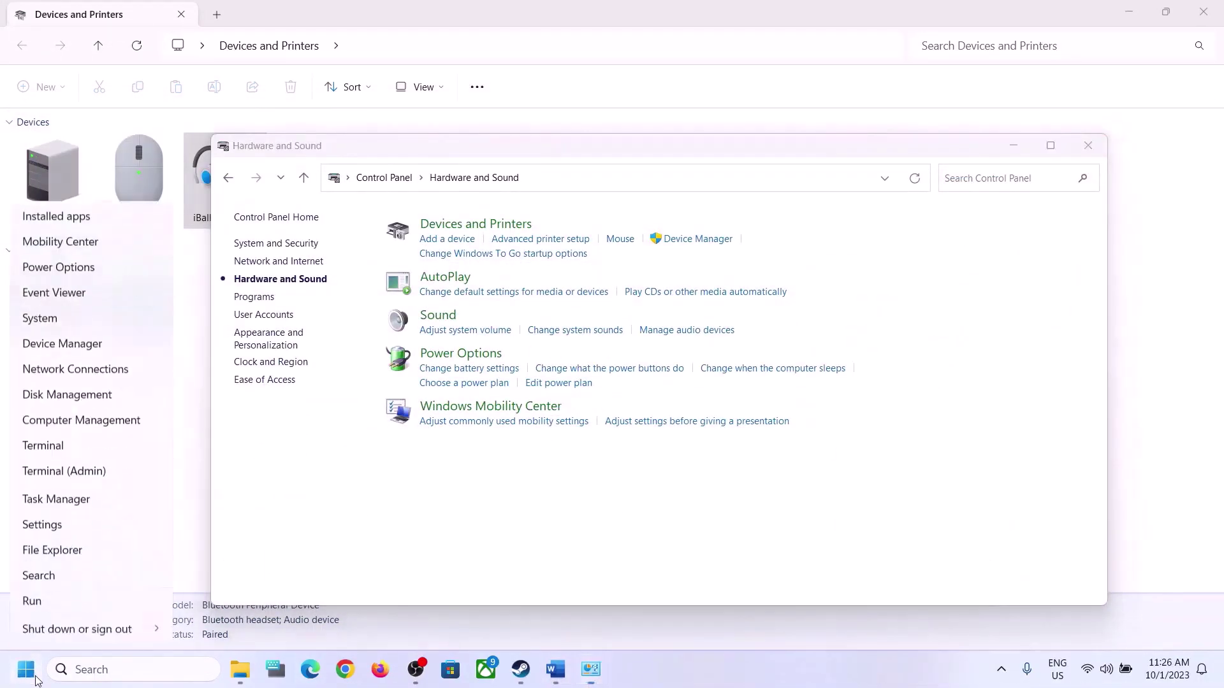
pyautogui.click(47, 325)
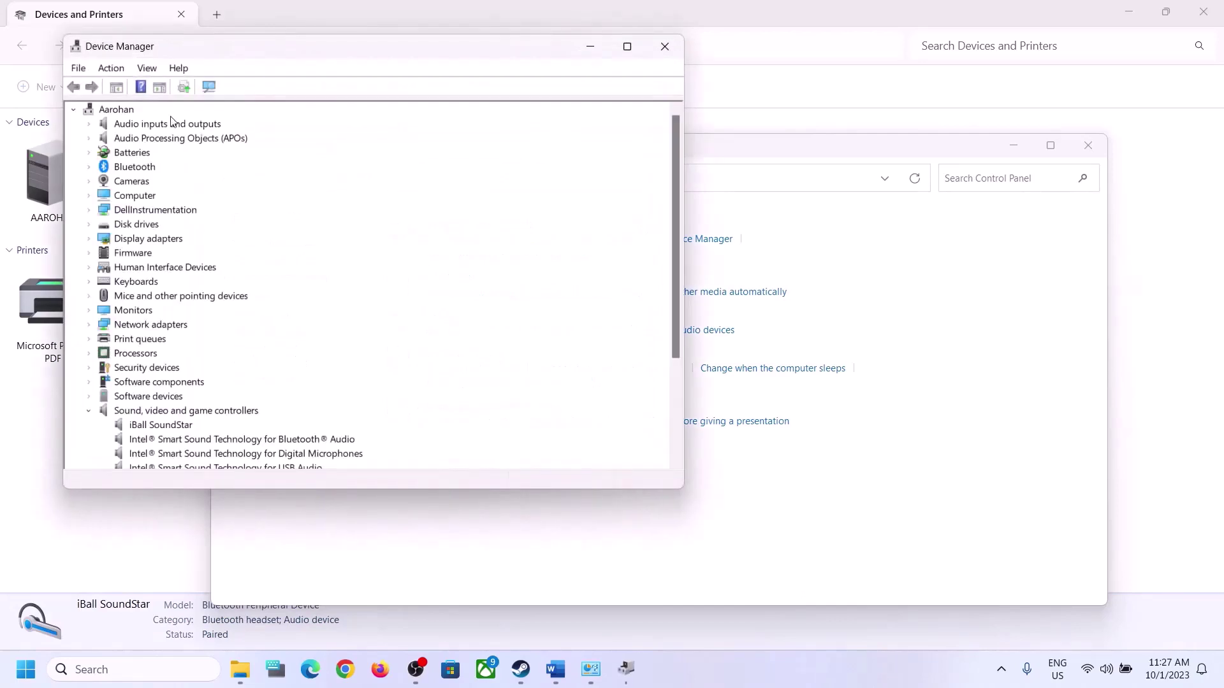
pyautogui.click(90, 411)
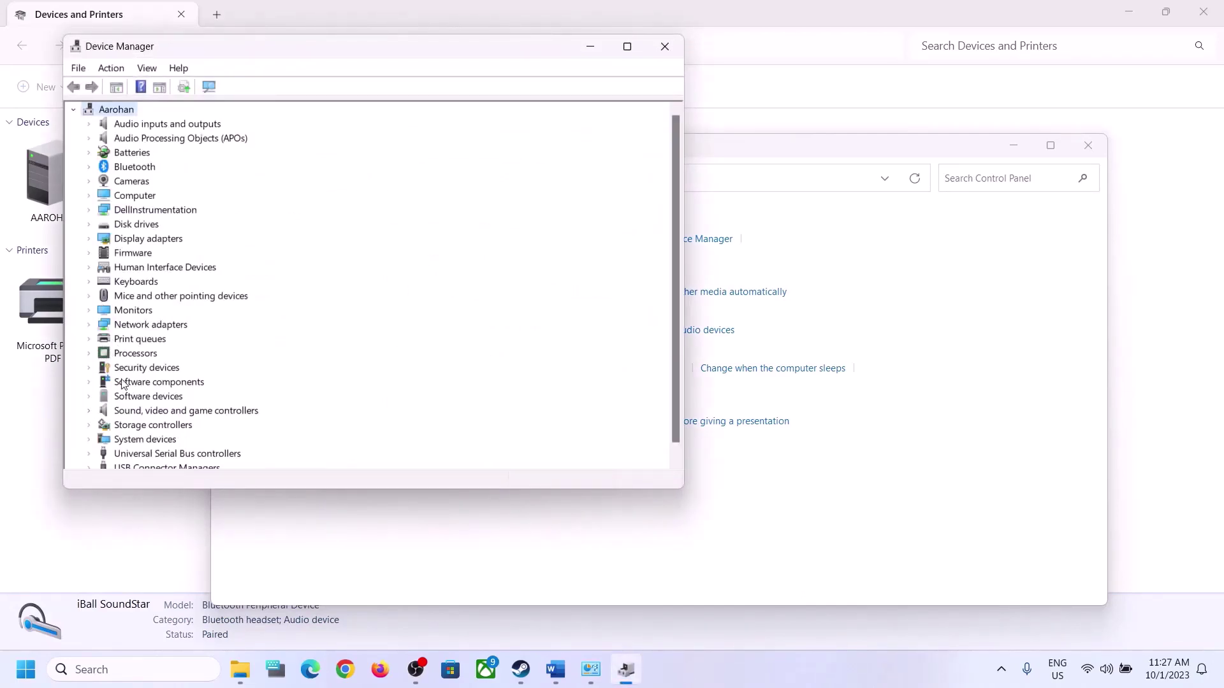
pyautogui.scroll(-1, 102, 395)
pyautogui.click(90, 397)
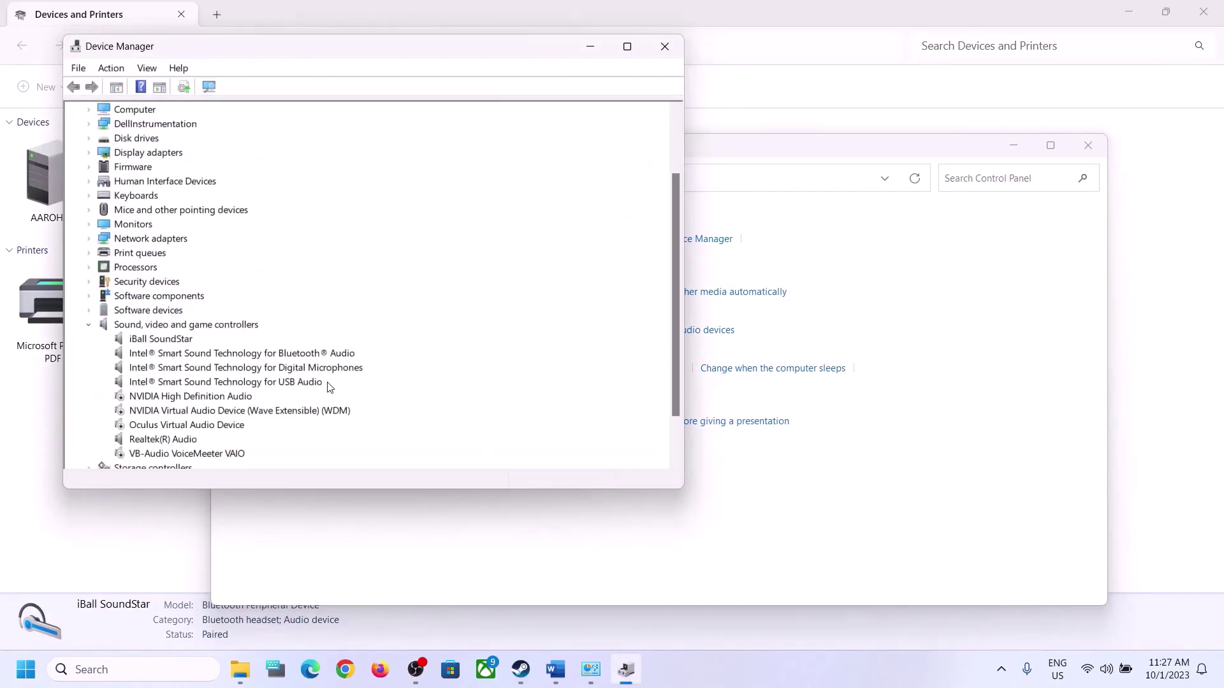
pyautogui.scroll(-2, 322, 388)
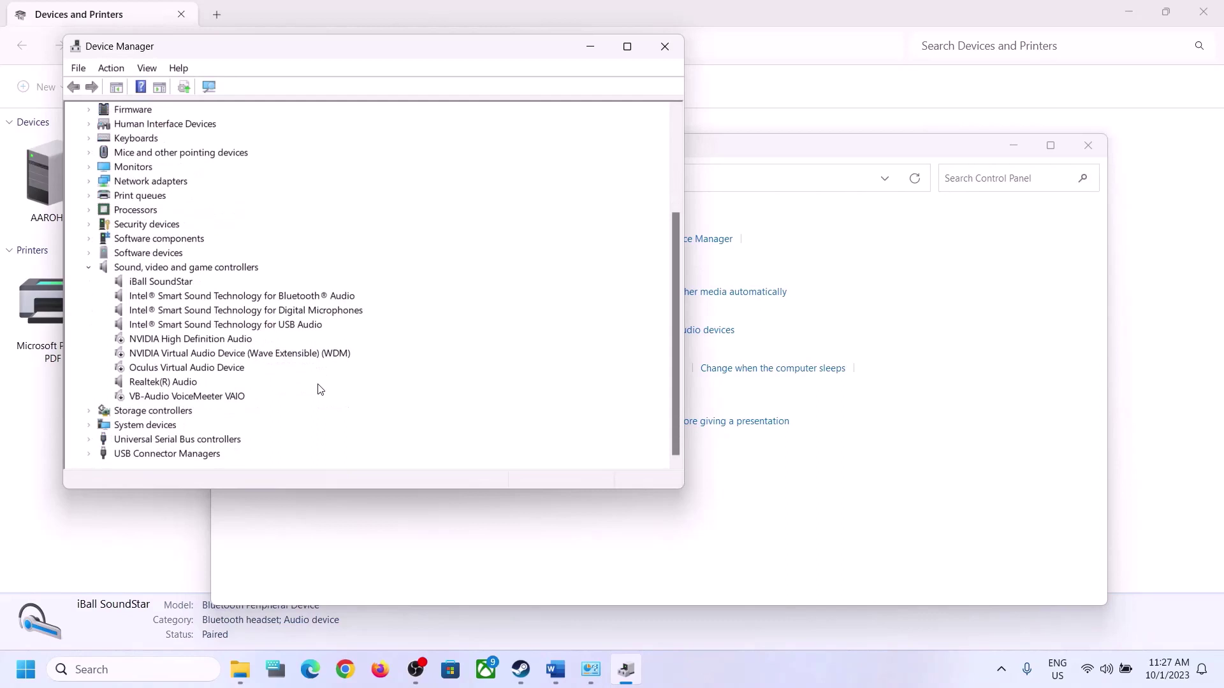
# - Search automatically for a Realtek(R) Audio driver update and check Windows Update
pyautogui.click(159, 384)
pyautogui.rightClick(163, 387)
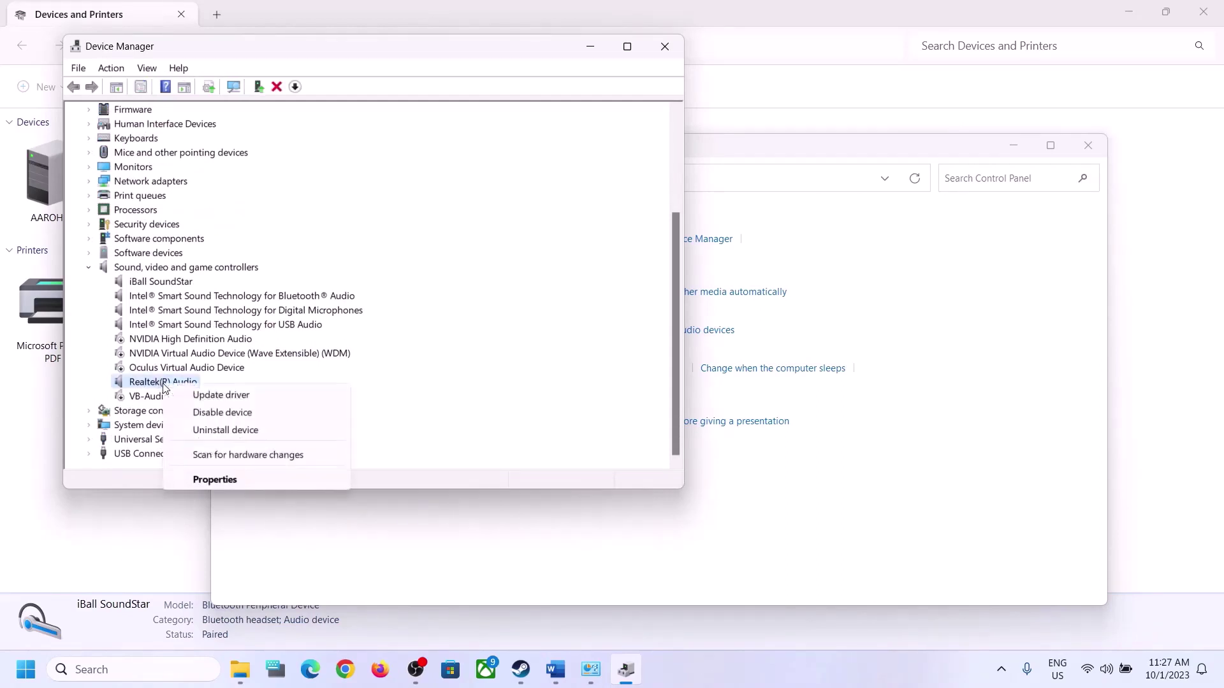
pyautogui.click(229, 398)
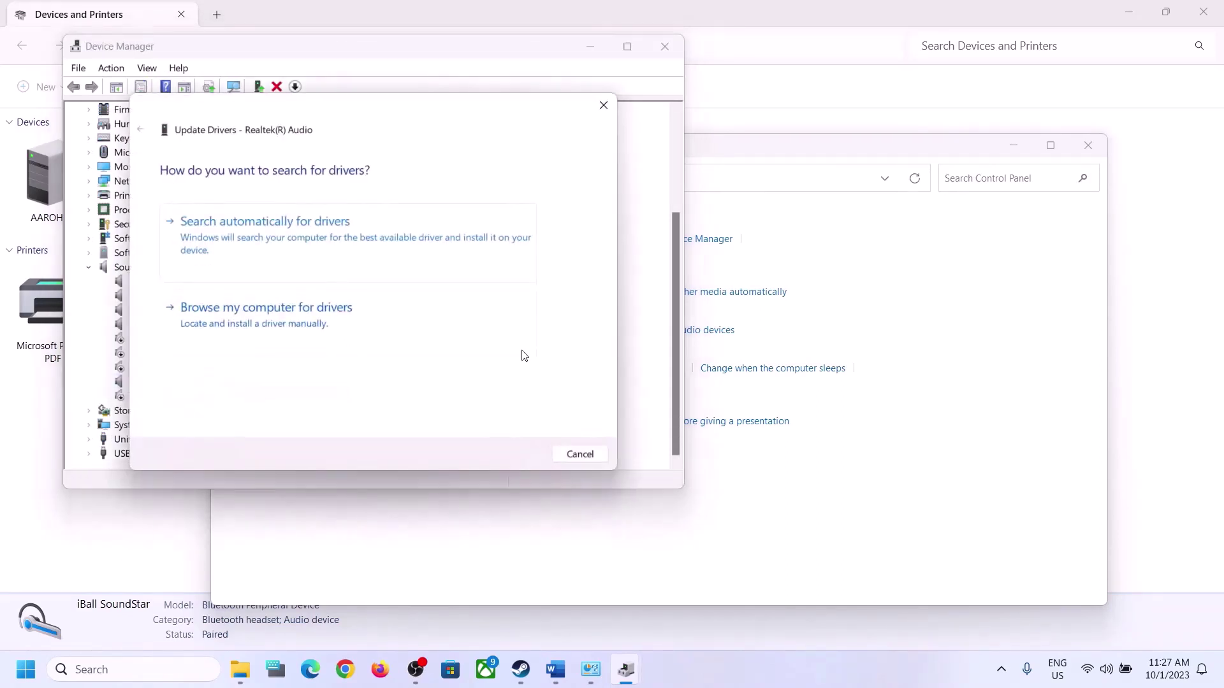
pyautogui.click(317, 237)
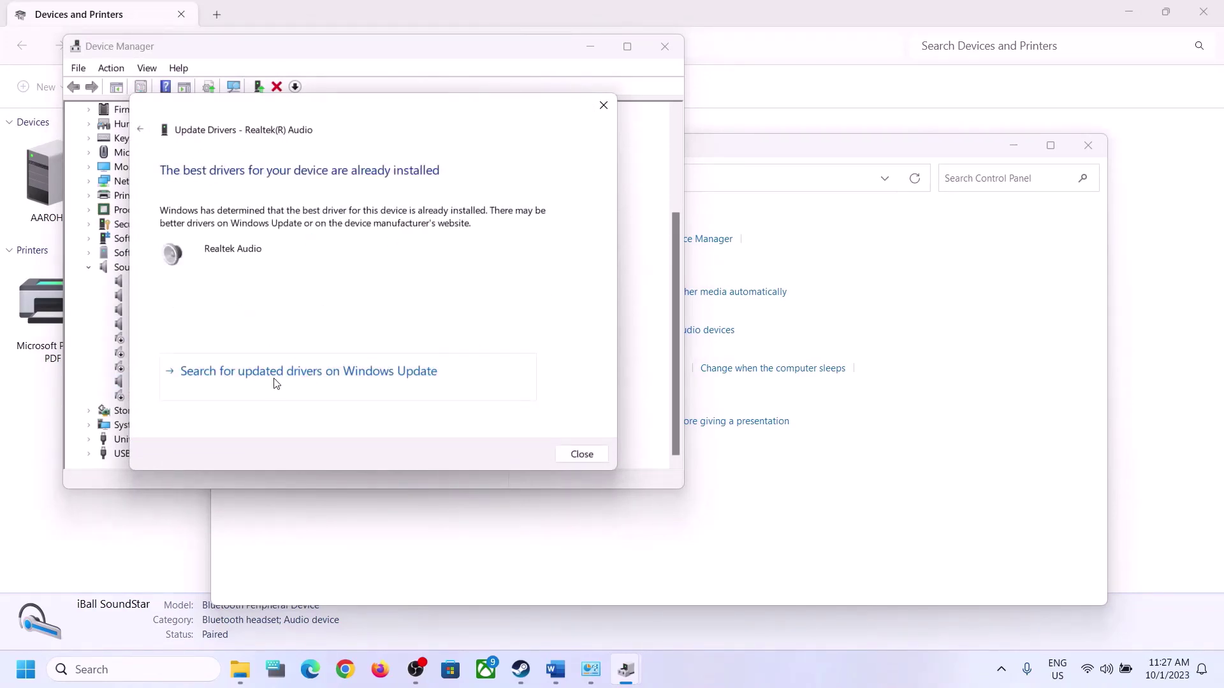
pyautogui.click(264, 376)
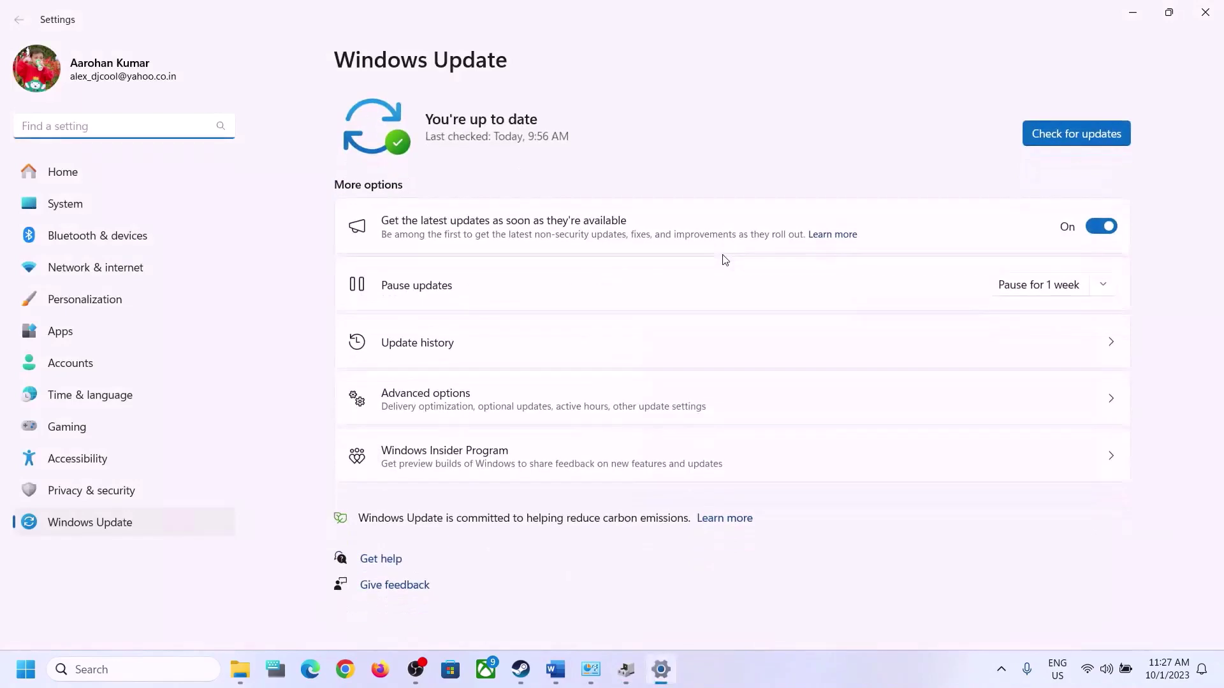
pyautogui.click(1204, 12)
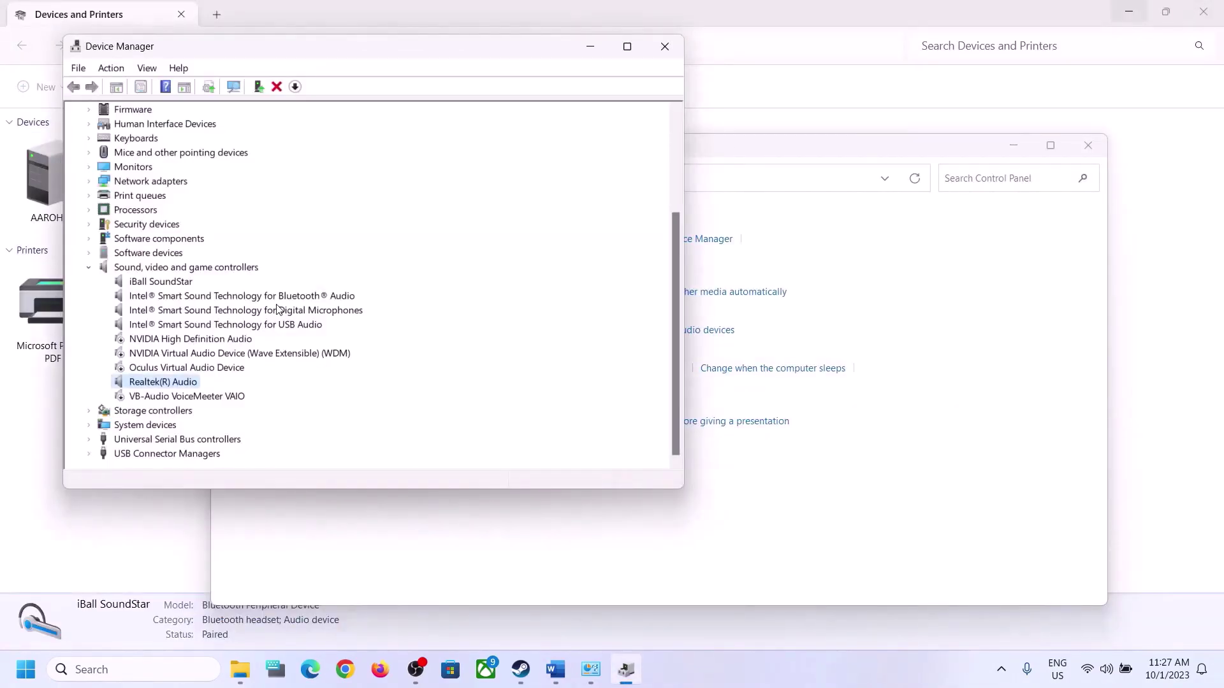
pyautogui.rightClick(167, 385)
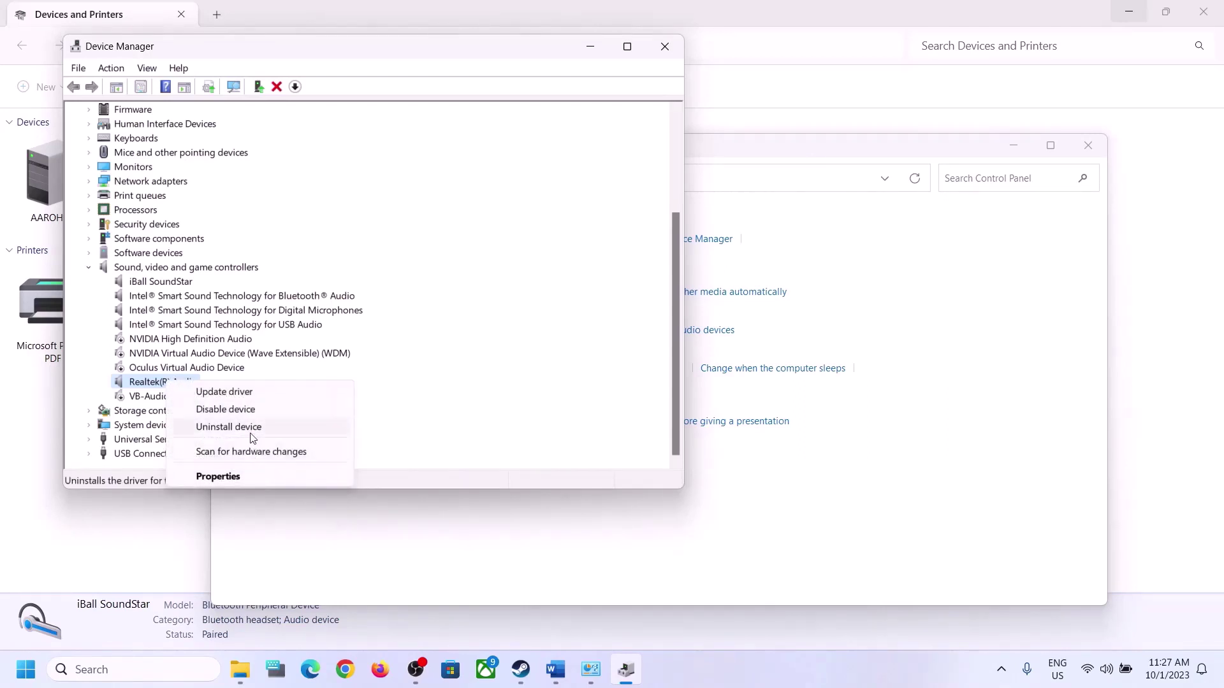
pyautogui.click(250, 391)
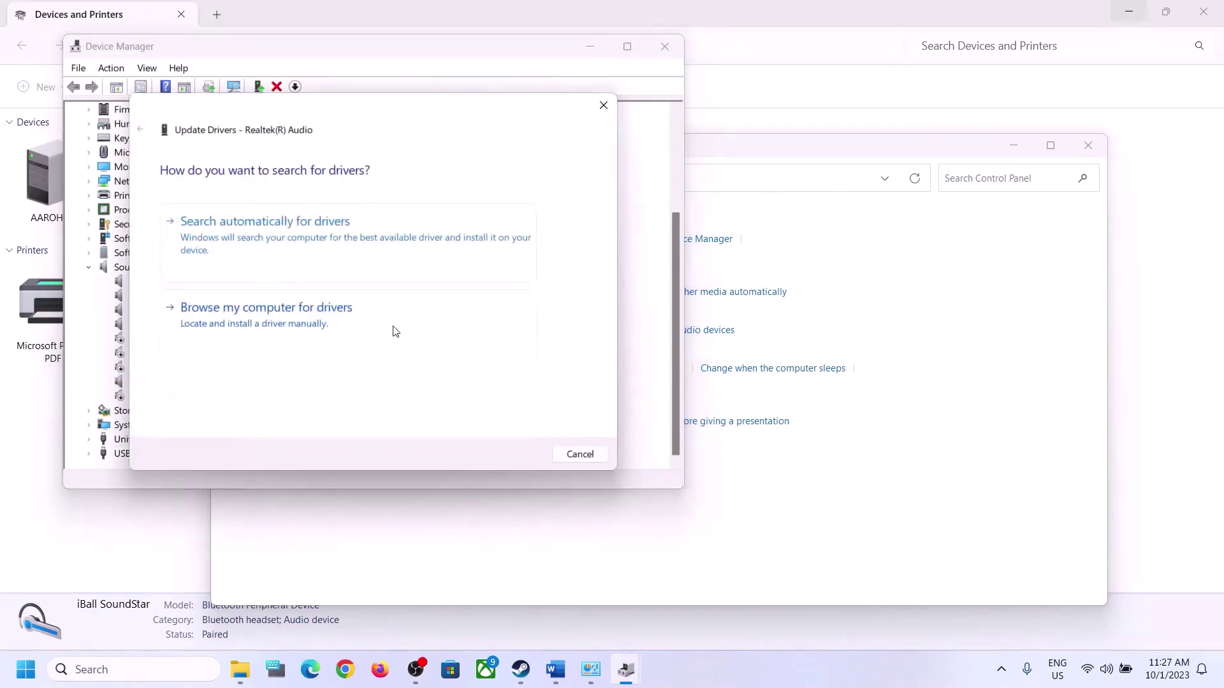
pyautogui.click(335, 326)
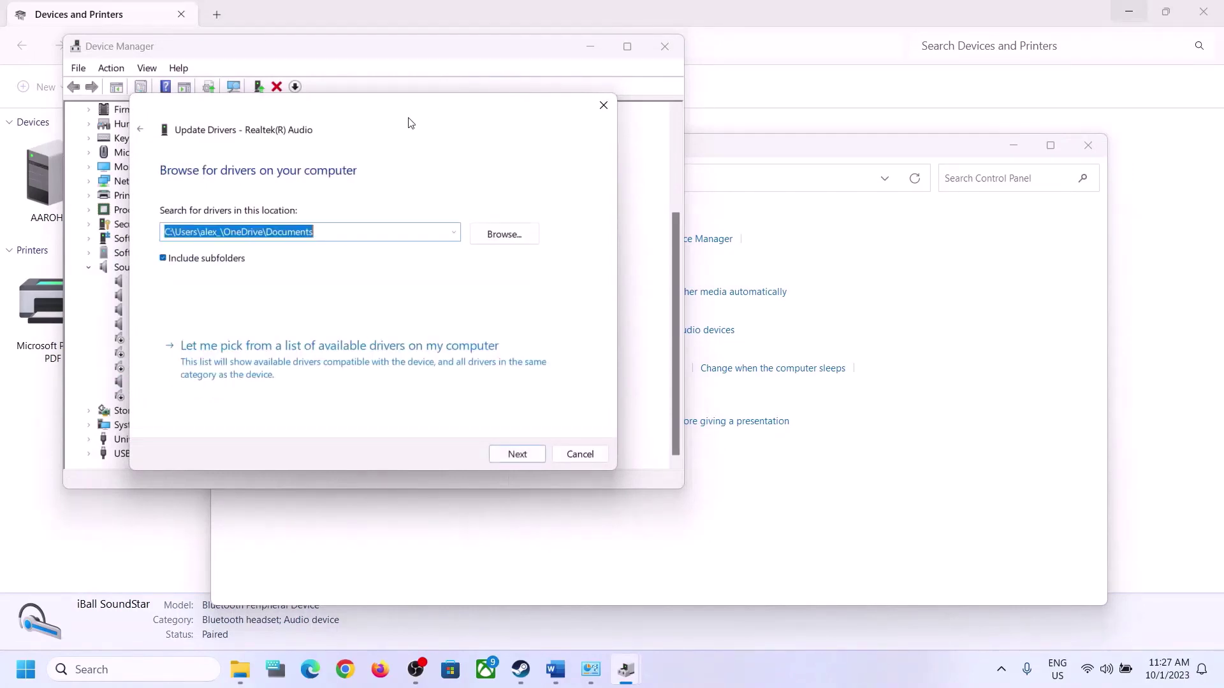
pyautogui.moveTo(410, 121); pyautogui.dragTo(688, 111)
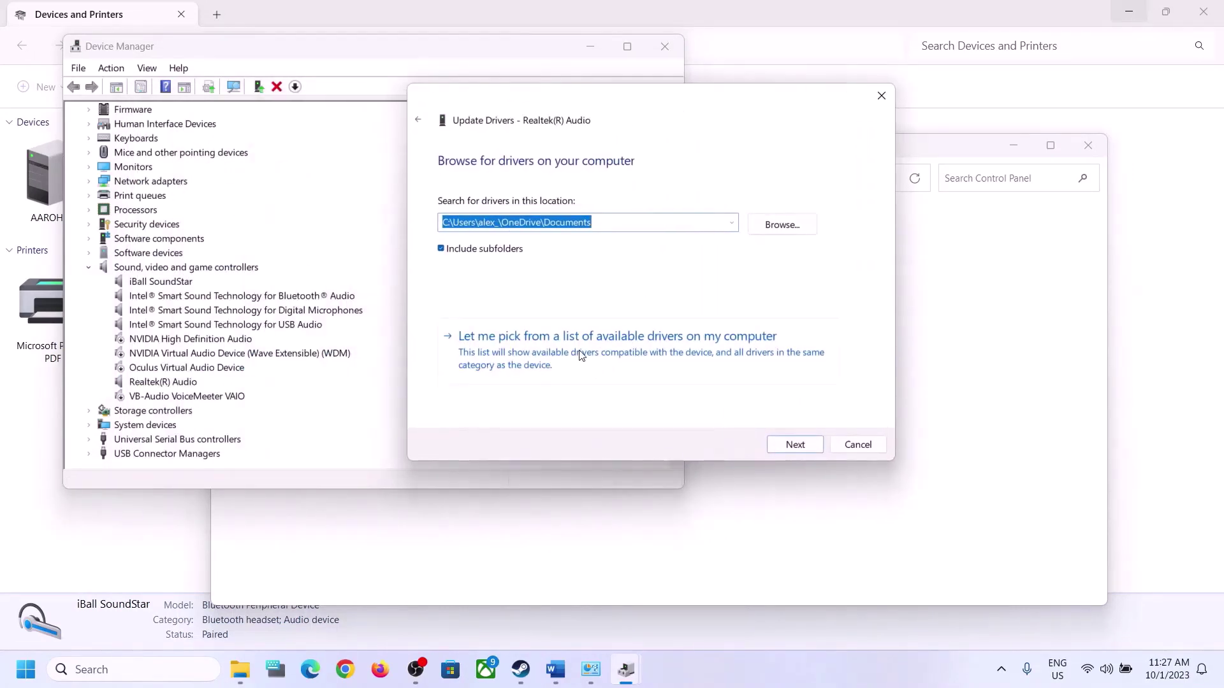
pyautogui.click(673, 358)
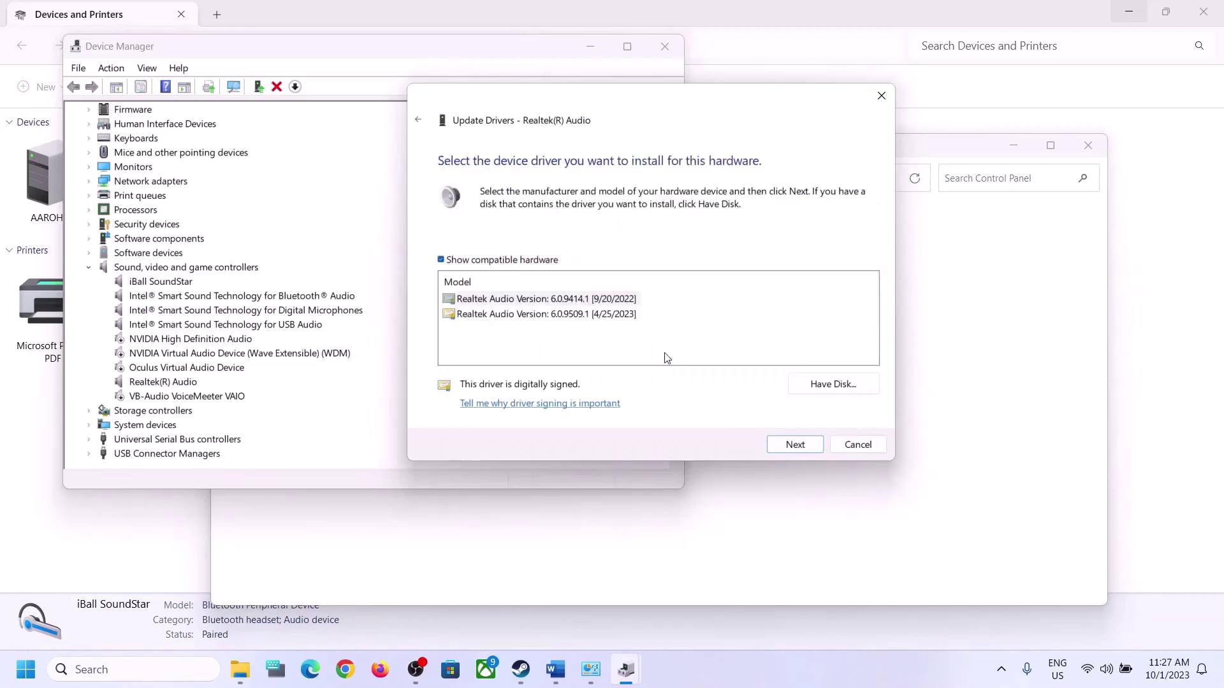
pyautogui.click(717, 660)
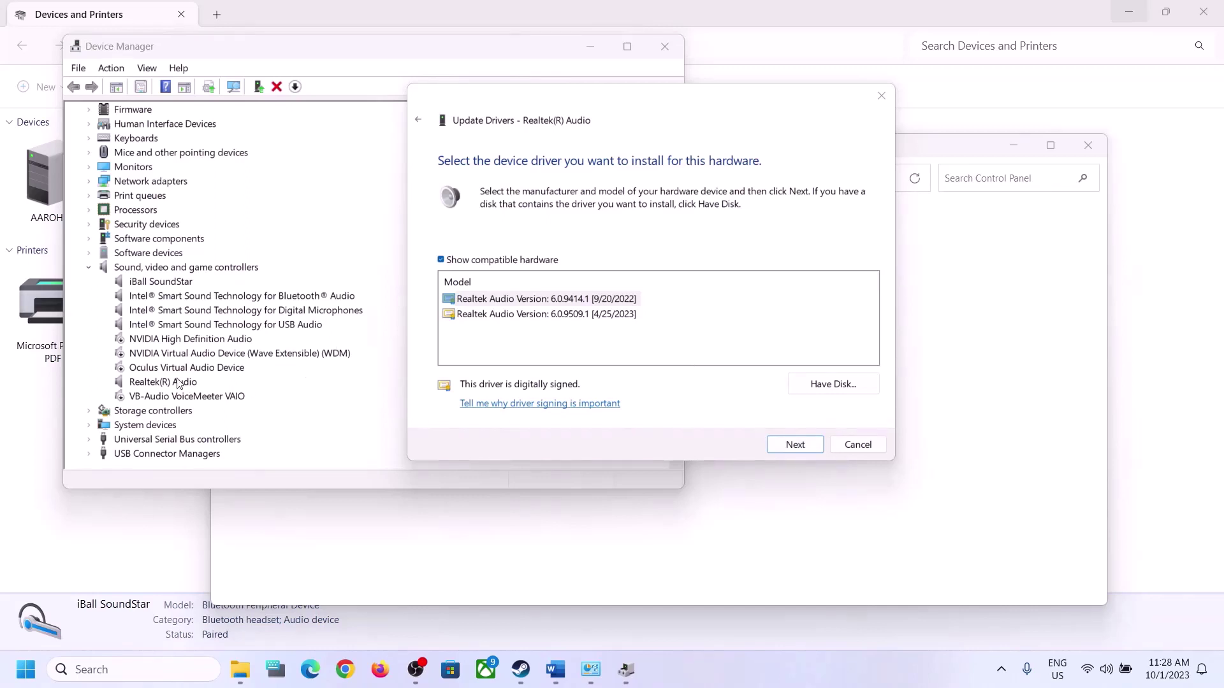
pyautogui.click(539, 314)
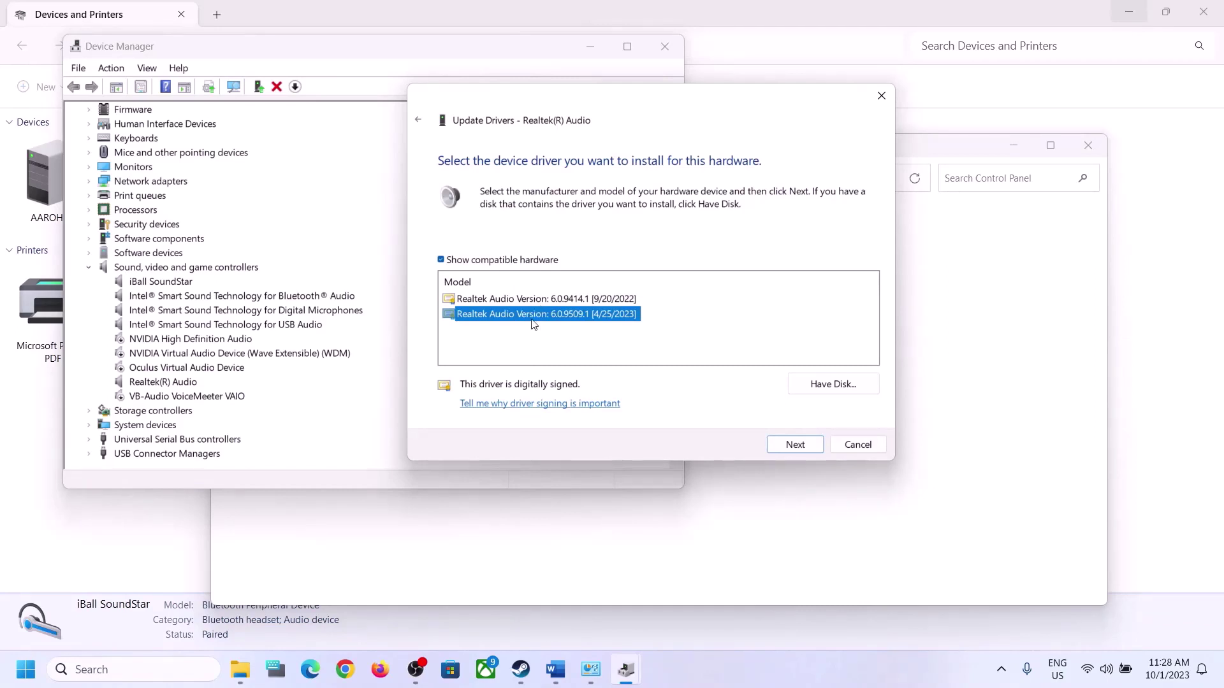
pyautogui.click(855, 444)
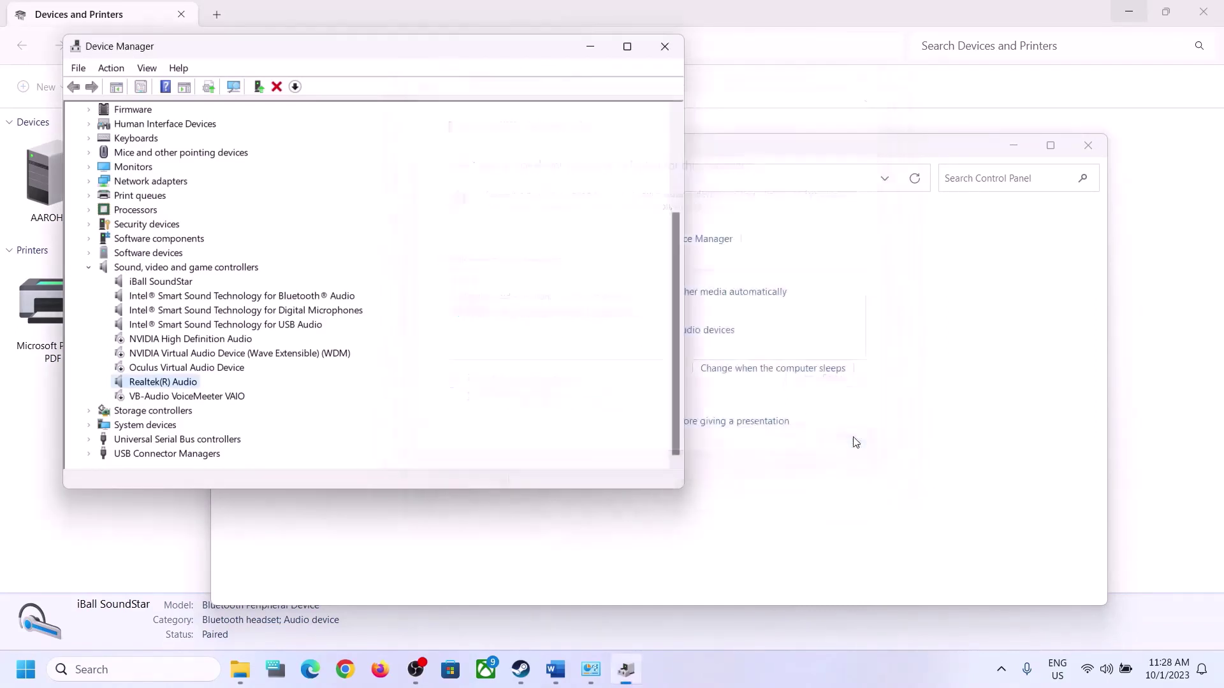